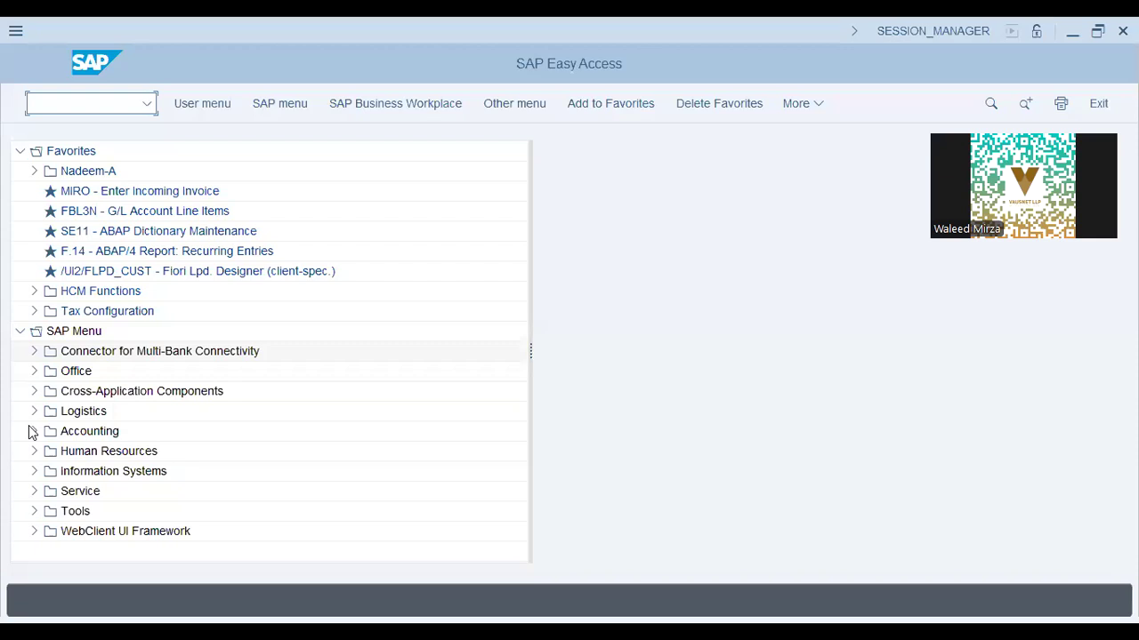
Open the MM01 transaction for immediate general material creation under Logistics, Materials Management, Material Master.
left_click(286, 388)
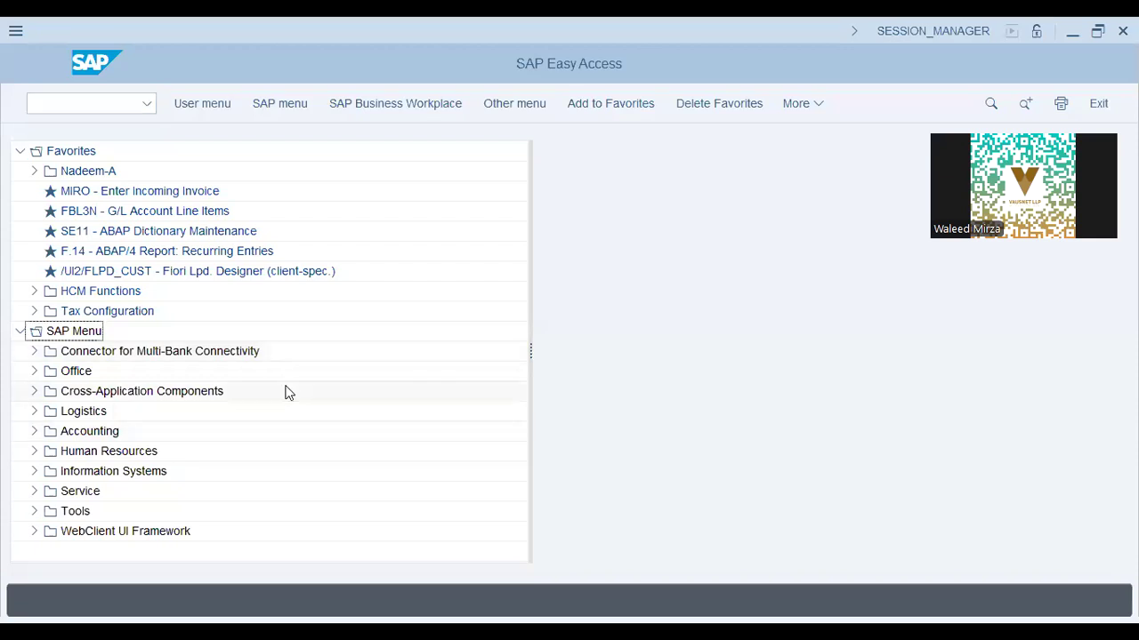
left_click(35, 412)
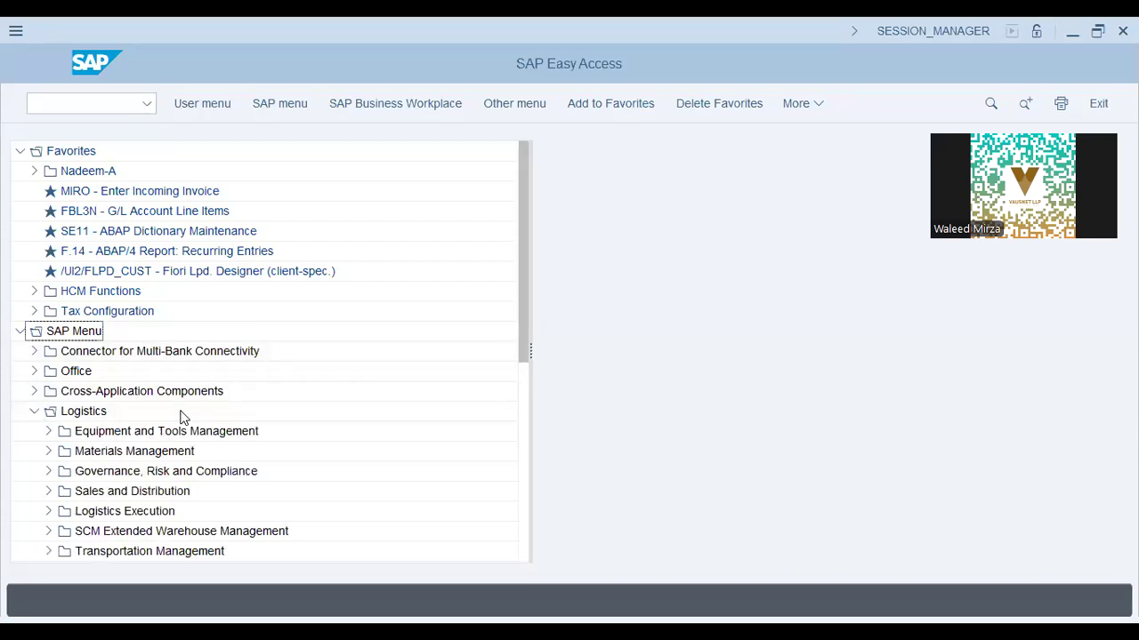
left_click(50, 452)
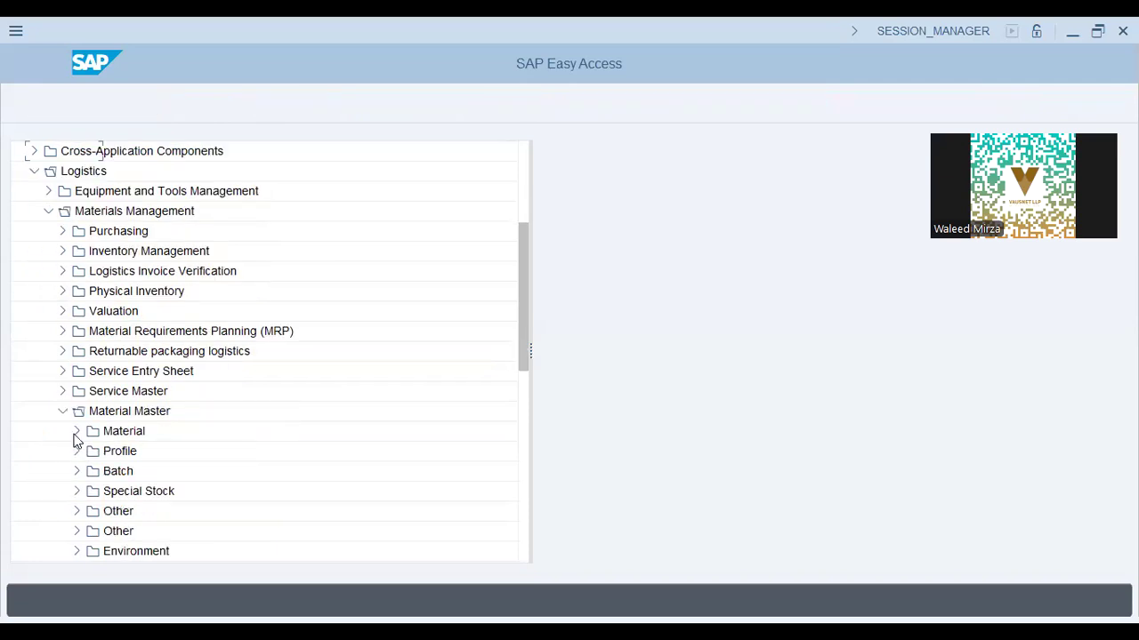
left_click(77, 431)
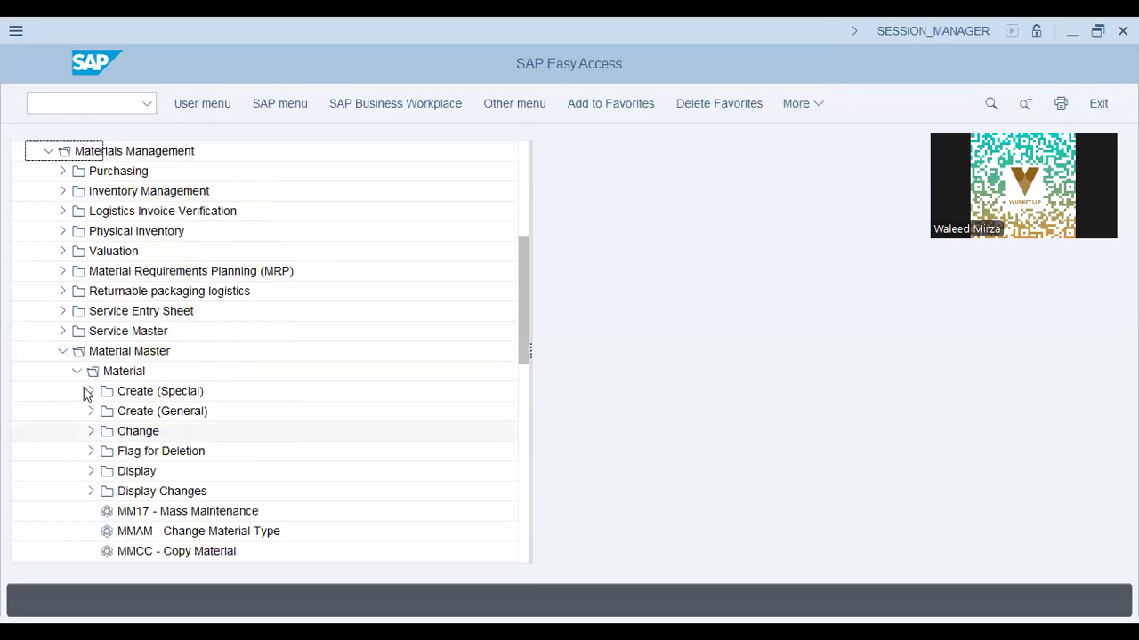
left_click(89, 392)
double_click(179, 432)
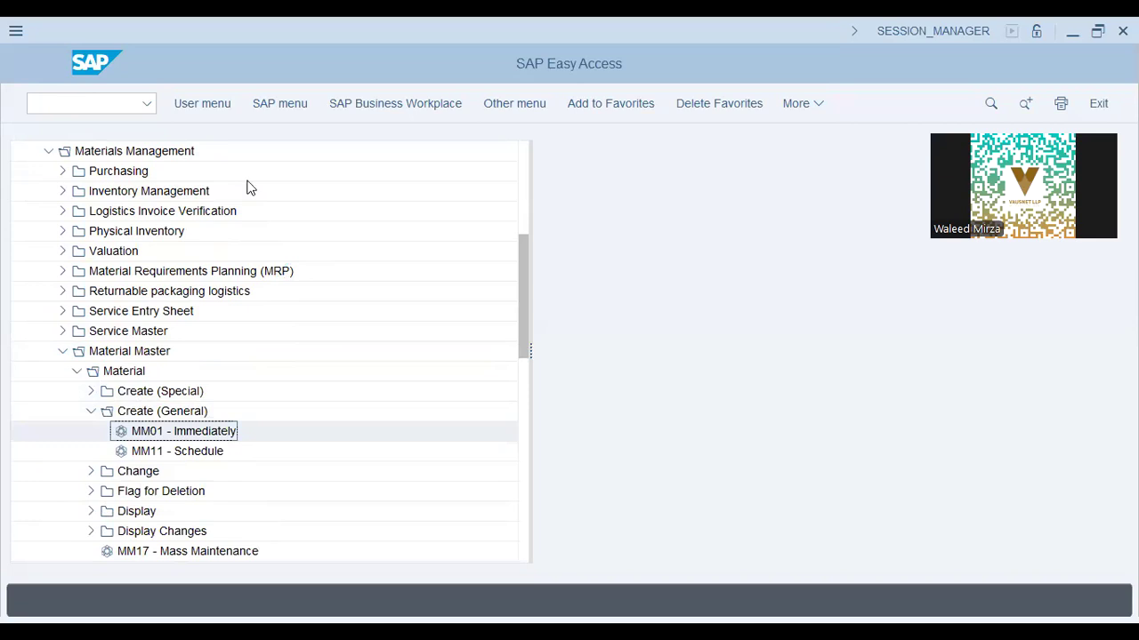
Review the available industry sectors against the Industry Sector and Material Type slide, and set the new material's sector to Mechanical engineering.
left_click(224, 205)
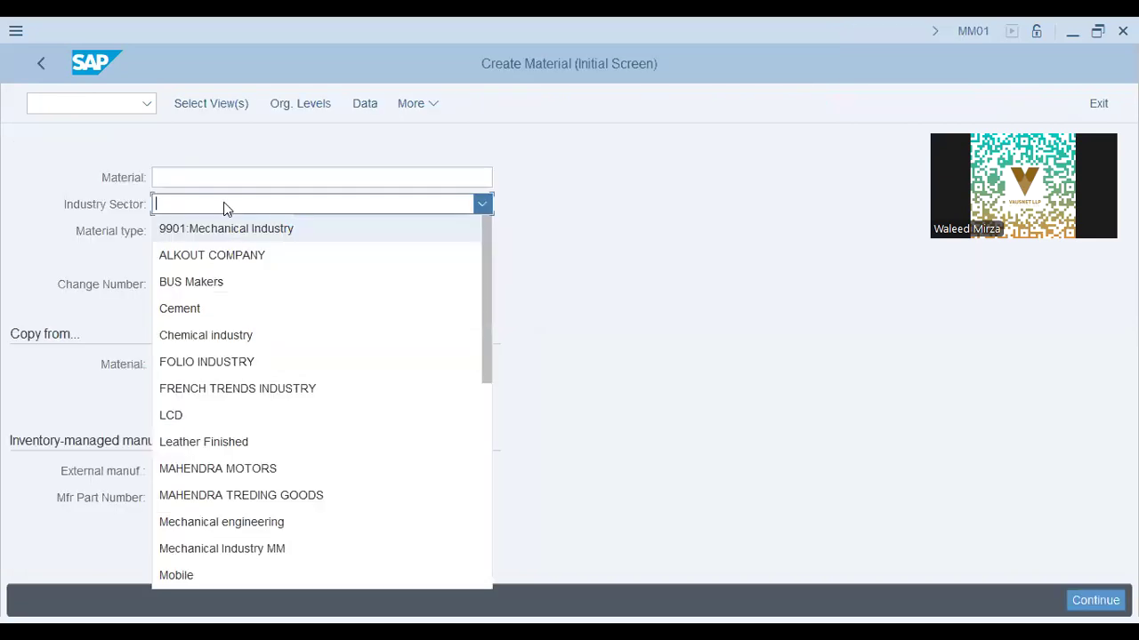
left_click(557, 241)
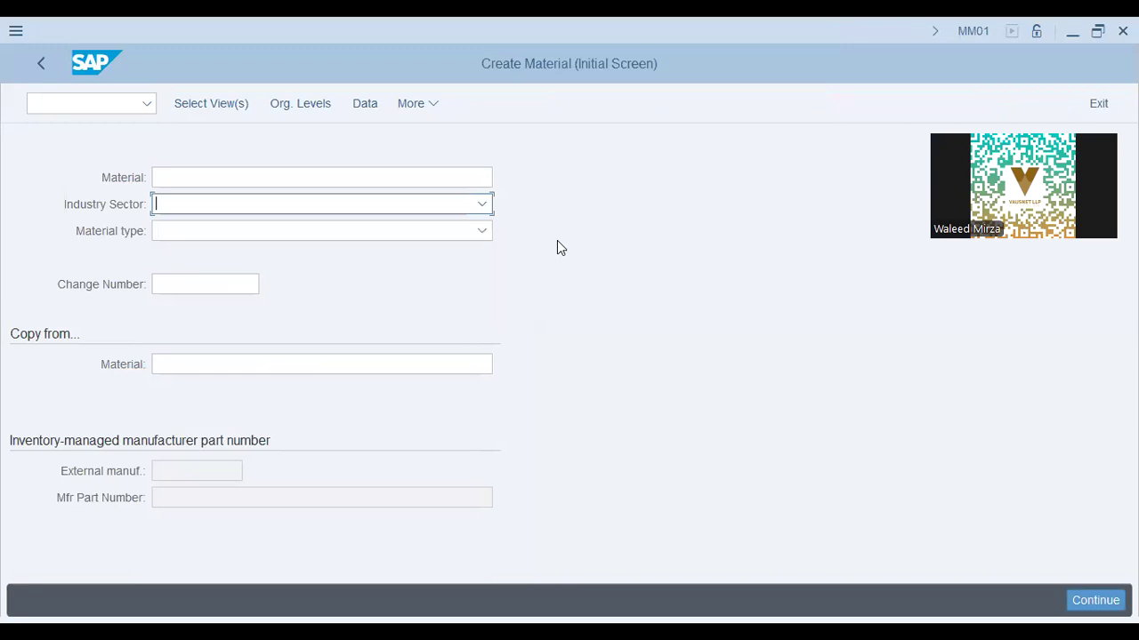
key("alt+Tab")
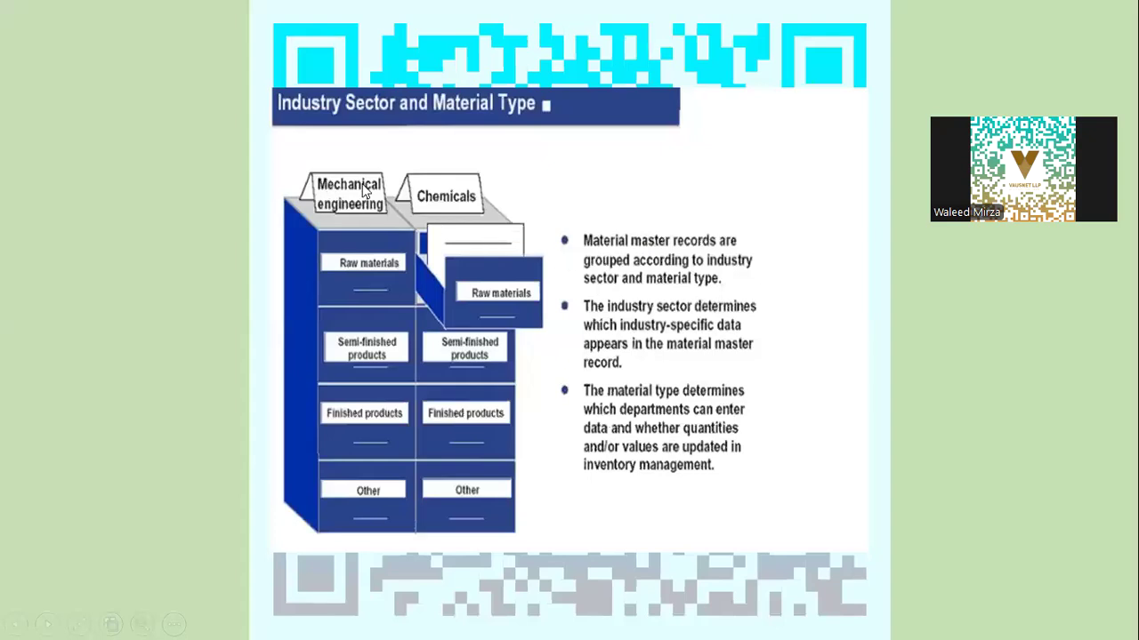
key("alt+Tab")
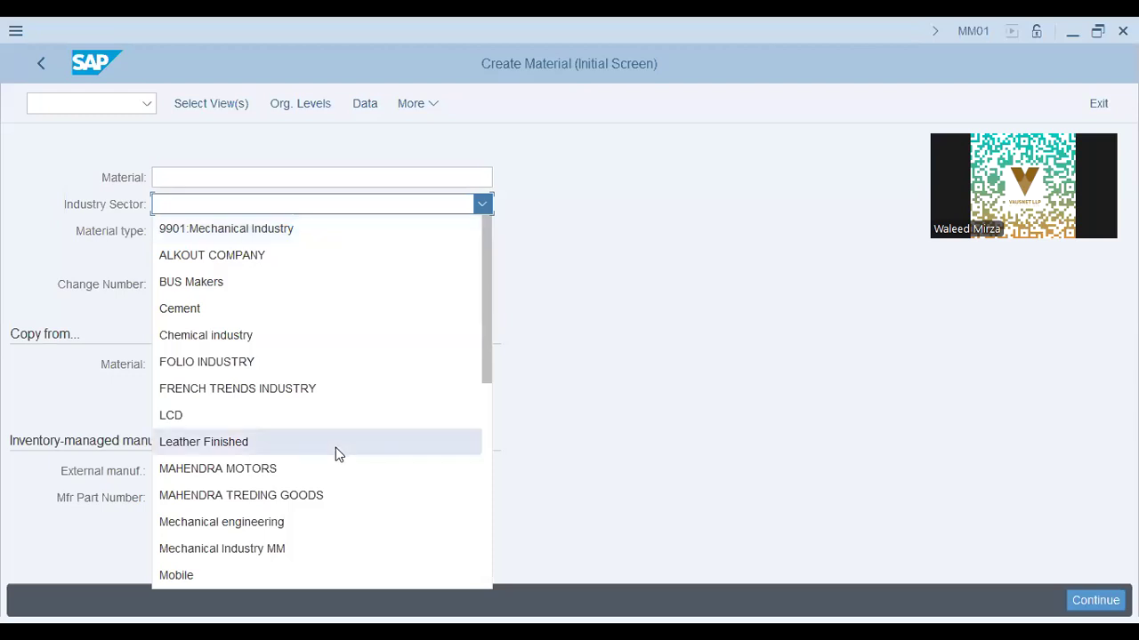
scroll(337, 450, "down", 1)
scroll(337, 454, "down", 2)
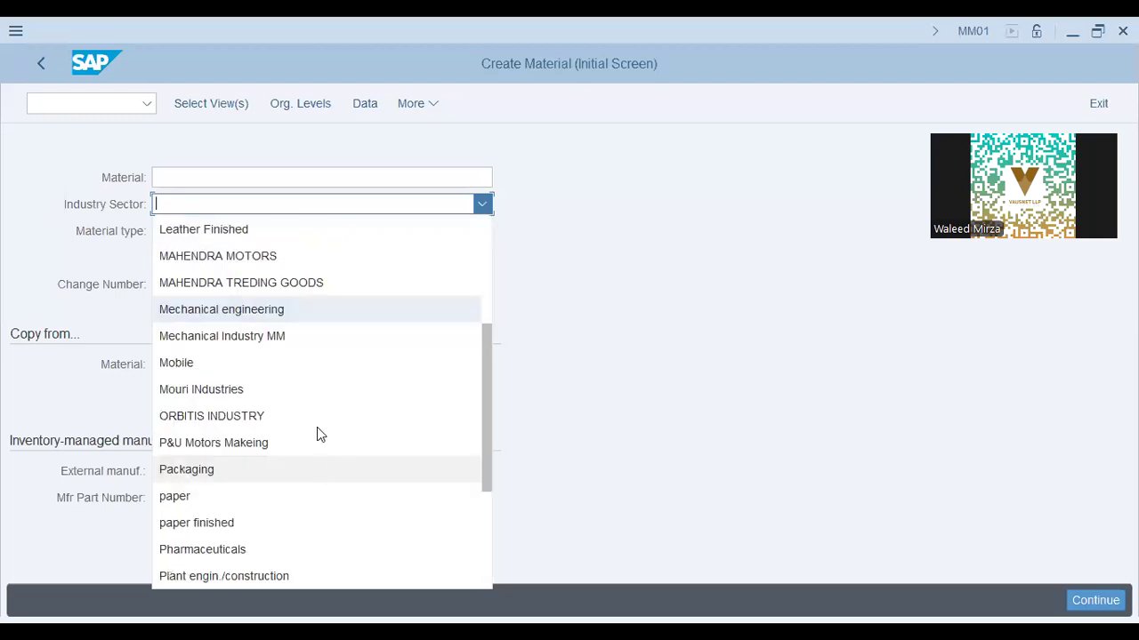
scroll(317, 427, "down", 1)
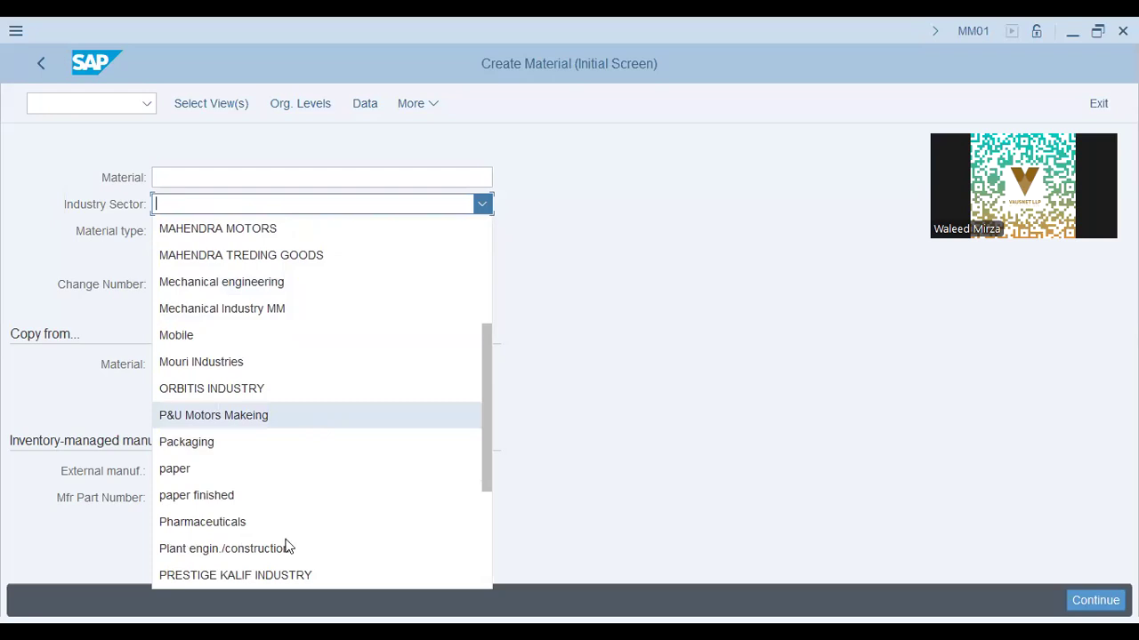
scroll(275, 495, "up", 1)
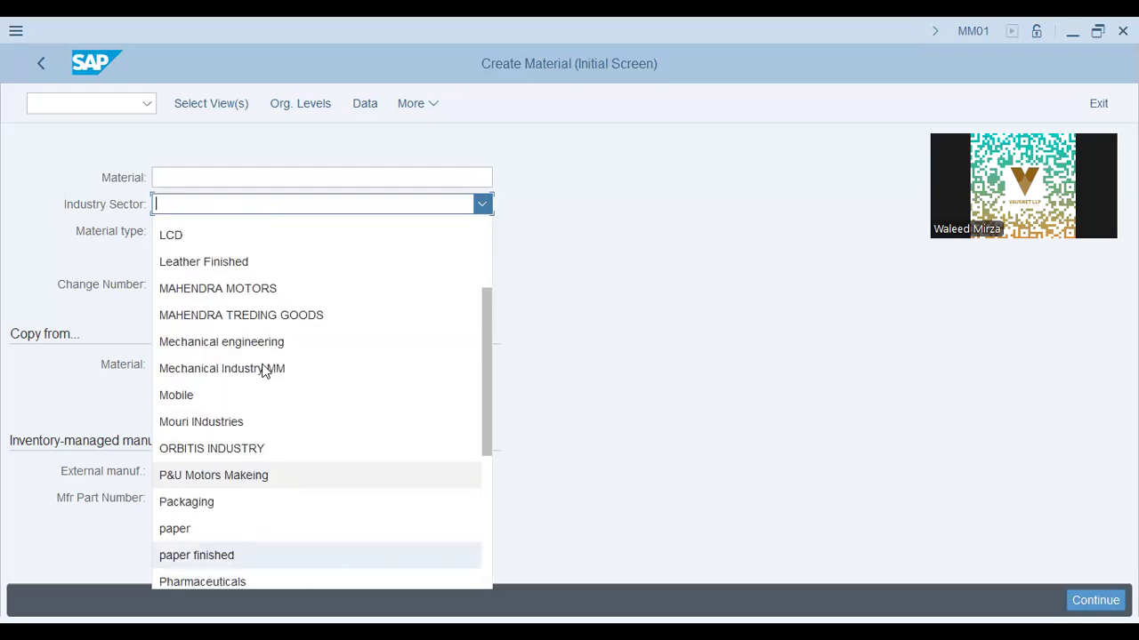
scroll(290, 289, "up", 3)
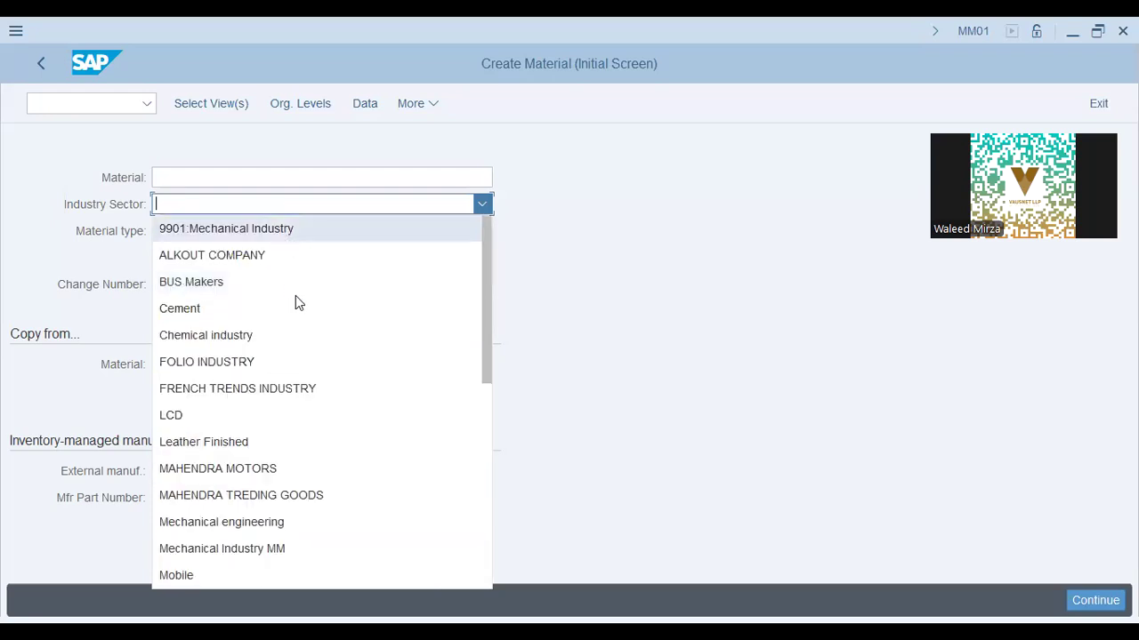
scroll(295, 303, "down", 1)
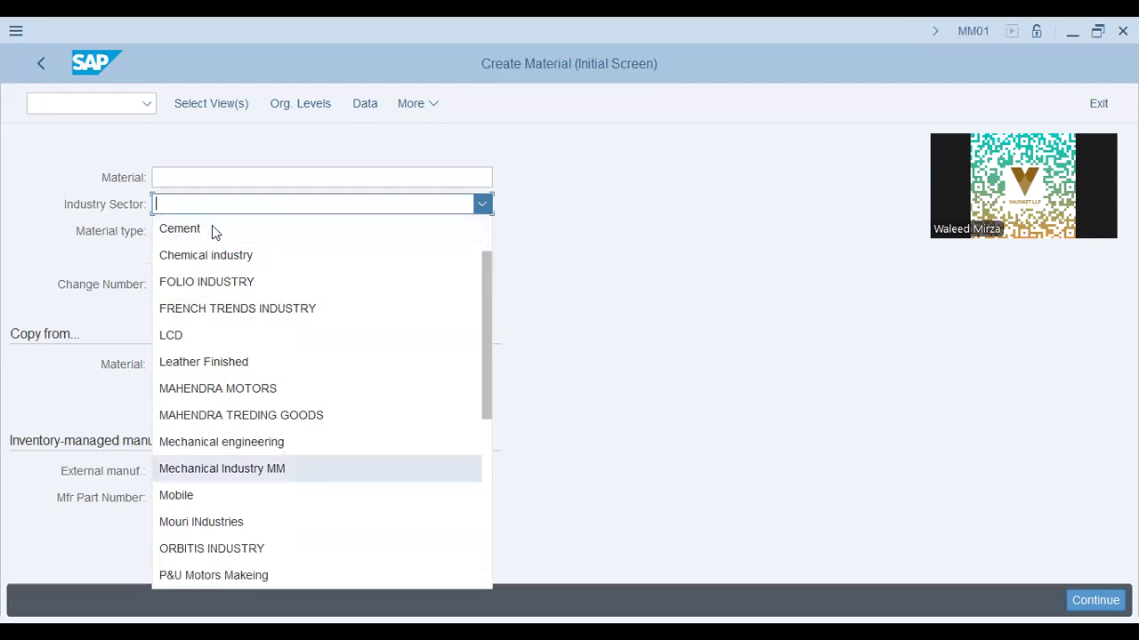
left_click(221, 442)
Set the new material's type to Raw materials (ROH).
left_click(213, 233)
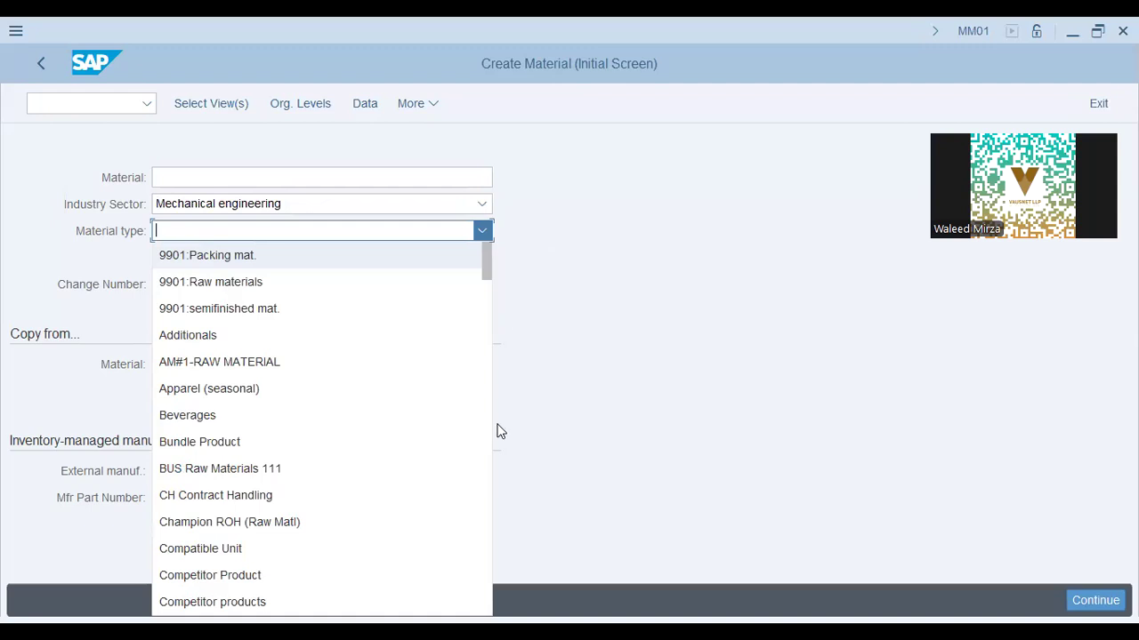
key("alt+Tab")
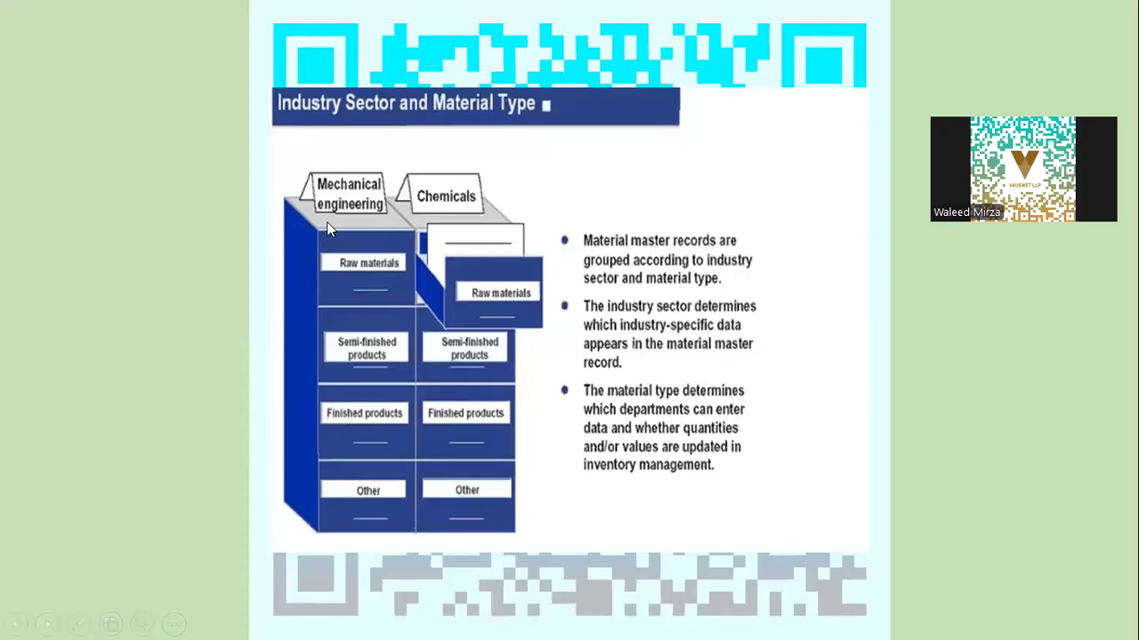
key("alt+Tab")
scroll(318, 346, "down", 5)
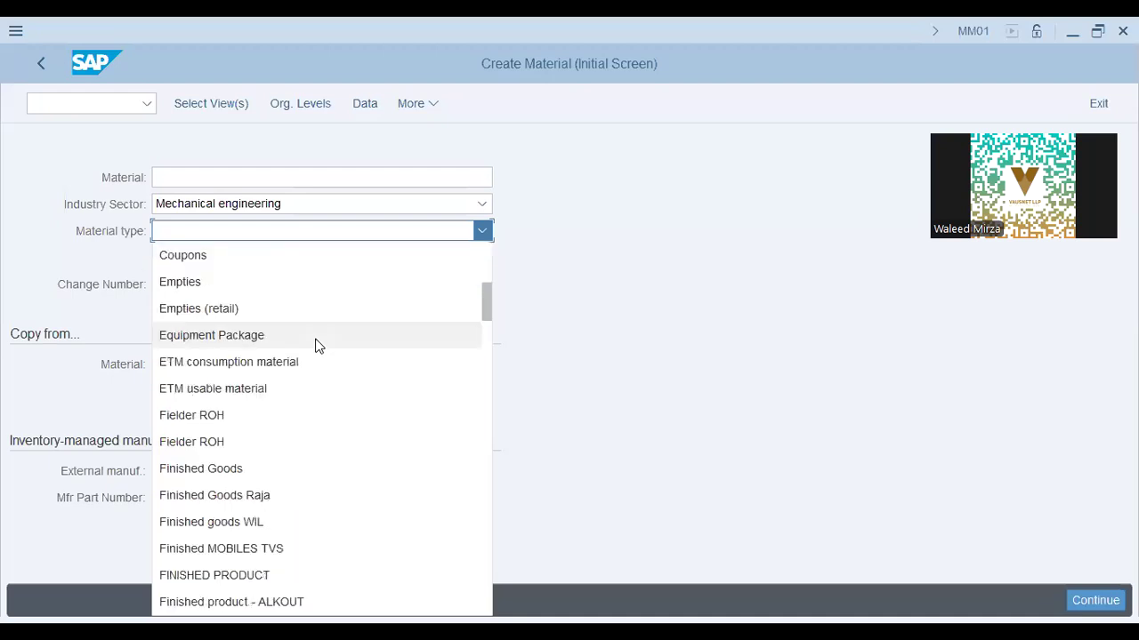
scroll(318, 346, "down", 1)
scroll(318, 485, "down", 5)
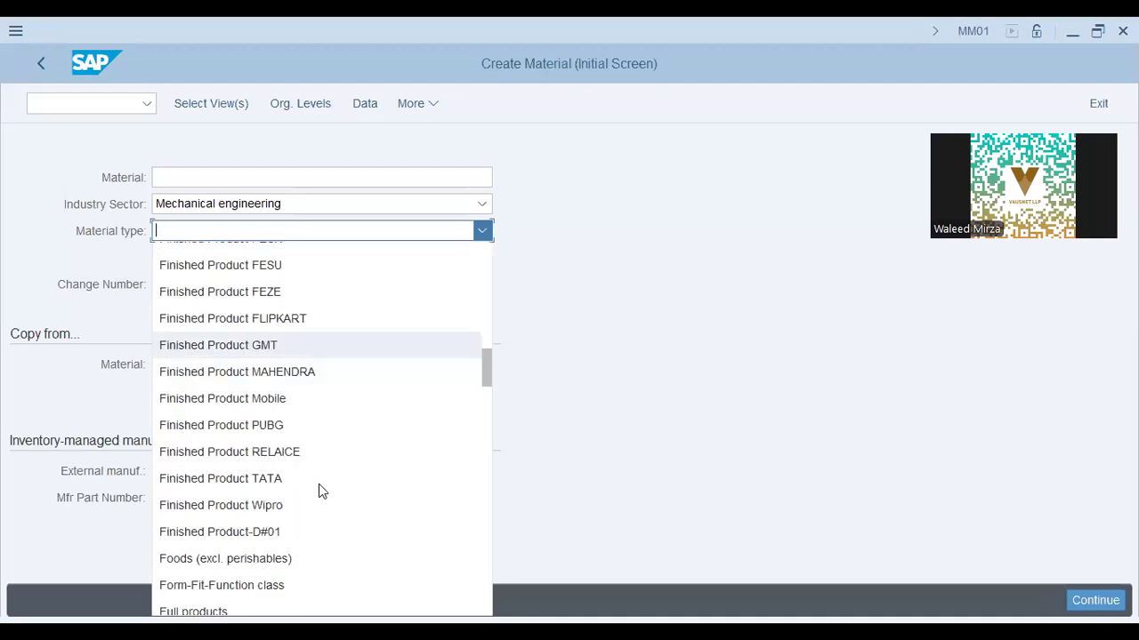
scroll(319, 484, "down", 3)
scroll(318, 484, "down", 4)
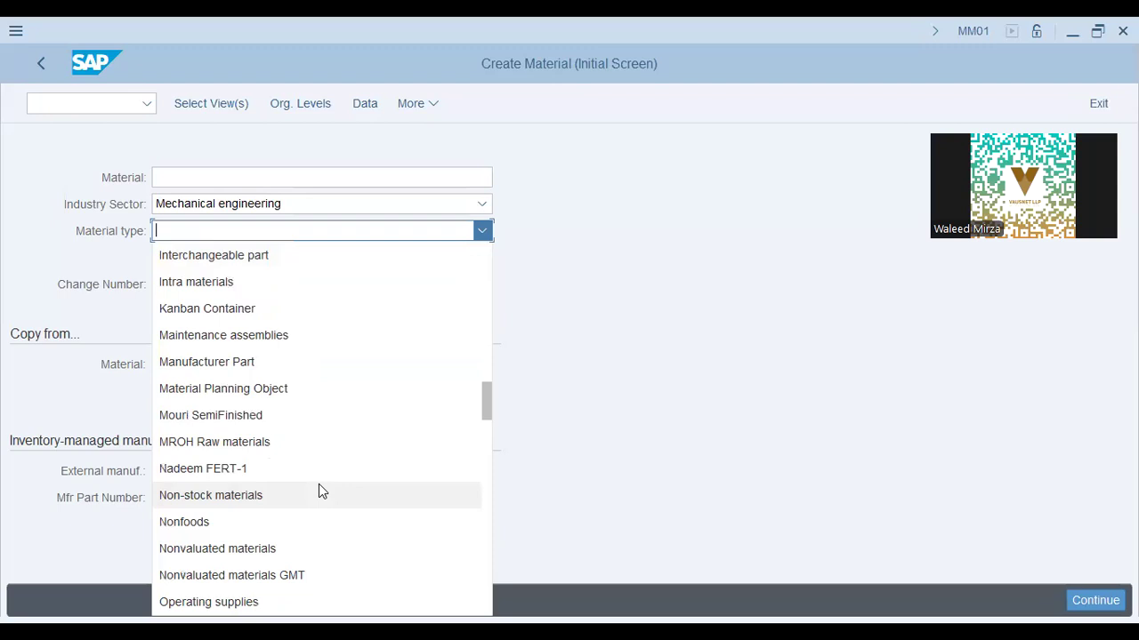
scroll(318, 484, "down", 4)
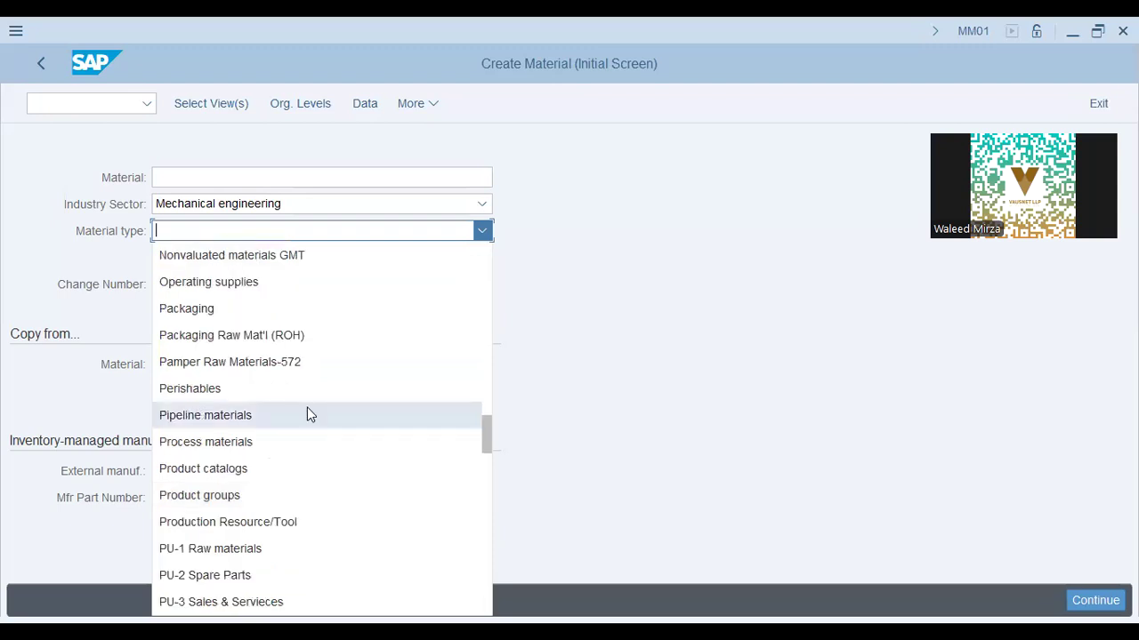
scroll(309, 414, "down", 4)
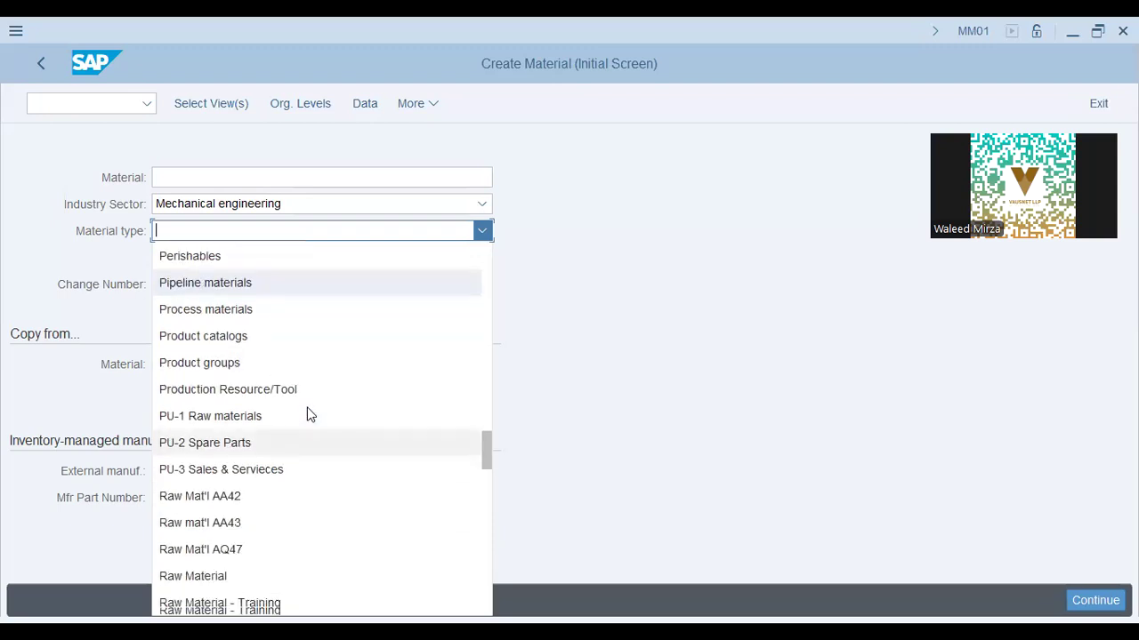
scroll(309, 413, "down", 4)
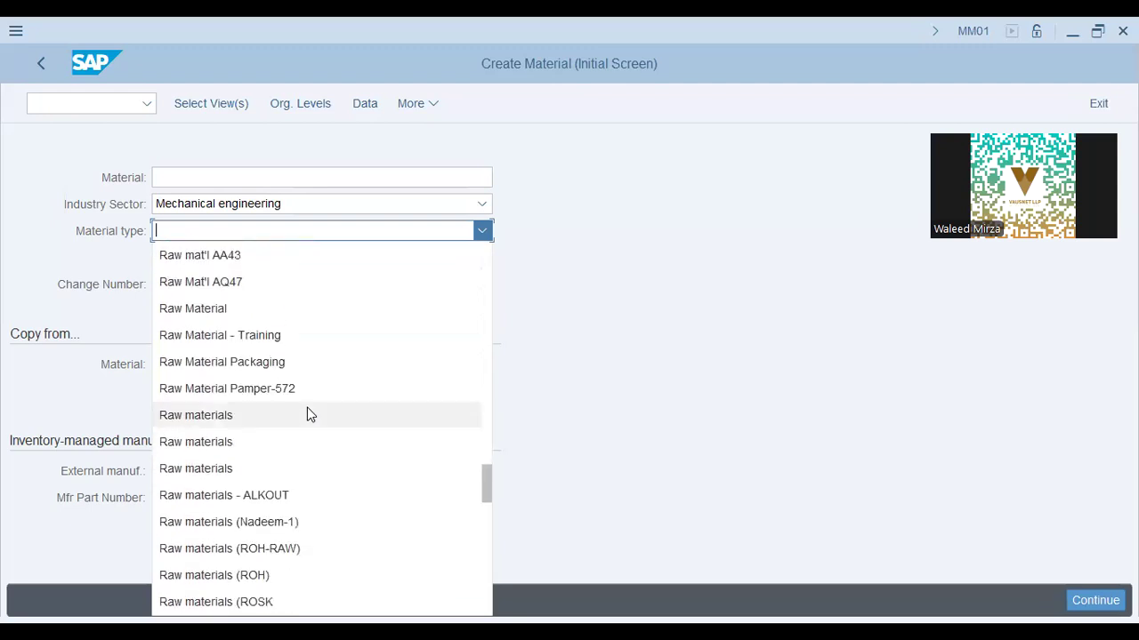
left_click(303, 415)
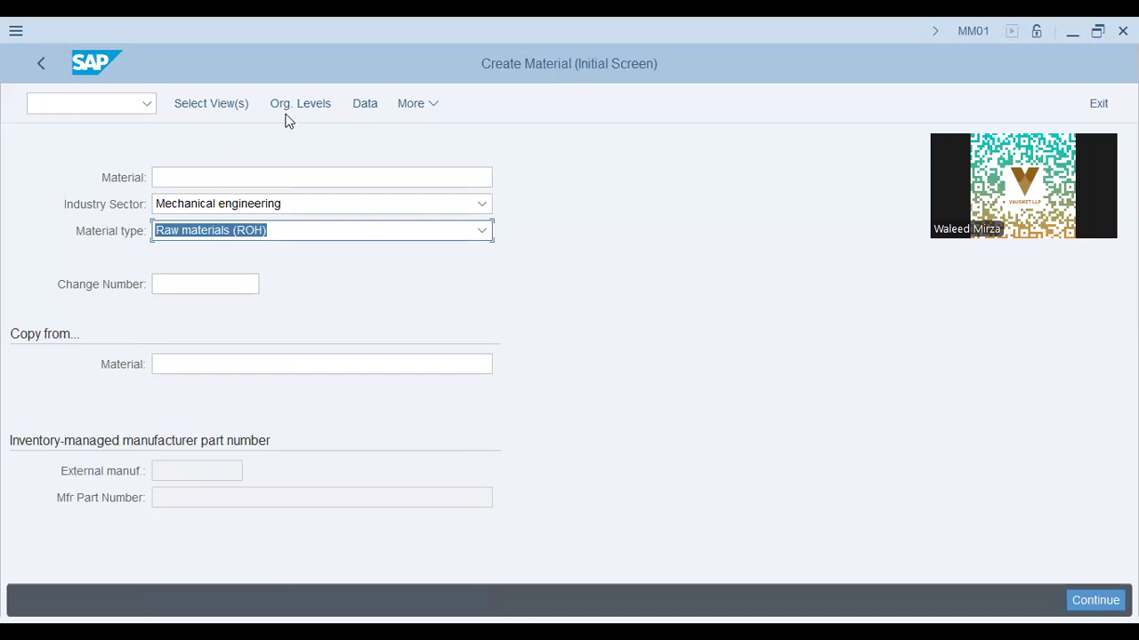
Select the Basic Data 1, Basic Data 2, Purchasing, General Plant Data / Storage 1 and MRP 1 views, and assign plant aa42.
left_click(198, 105)
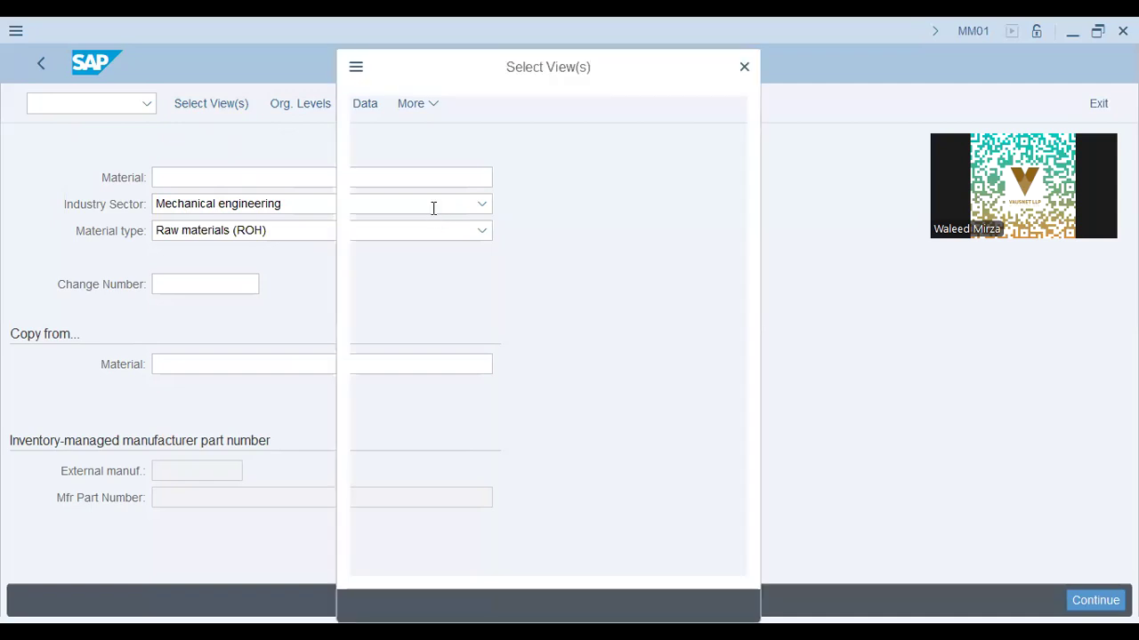
left_click(364, 146)
left_click(364, 167)
left_click(363, 334)
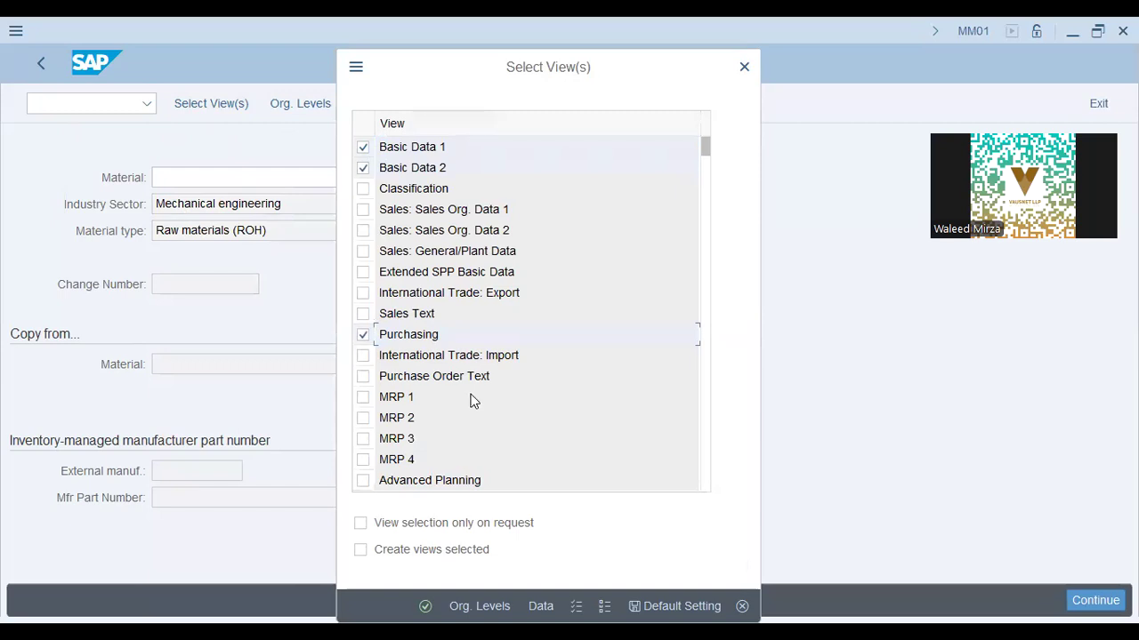
scroll(470, 360, "down", 1)
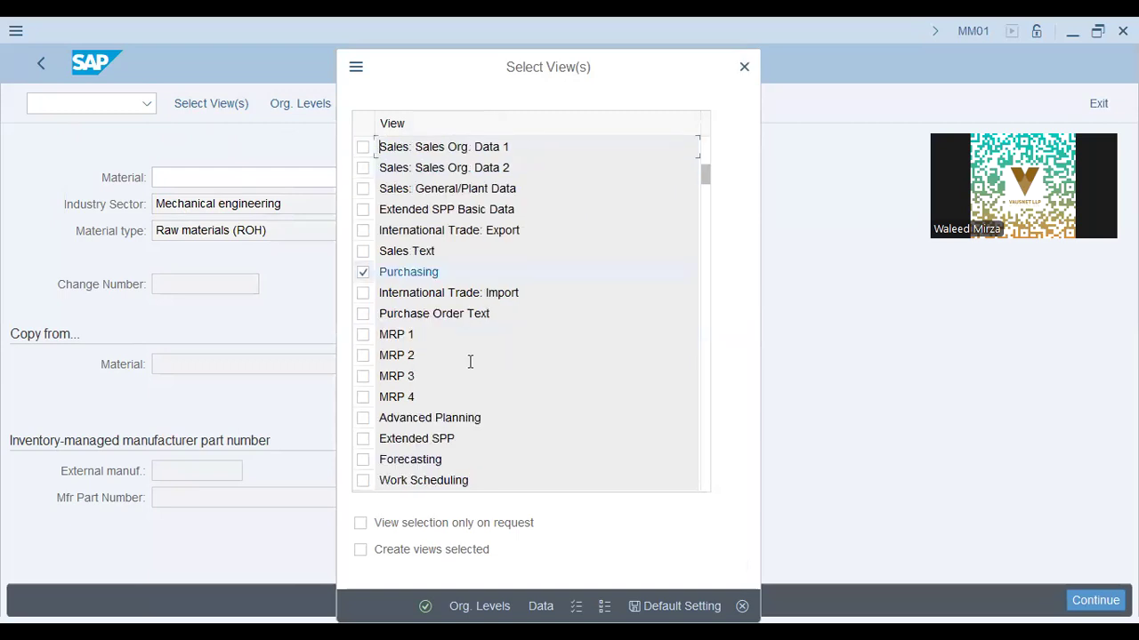
scroll(470, 361, "down", 1)
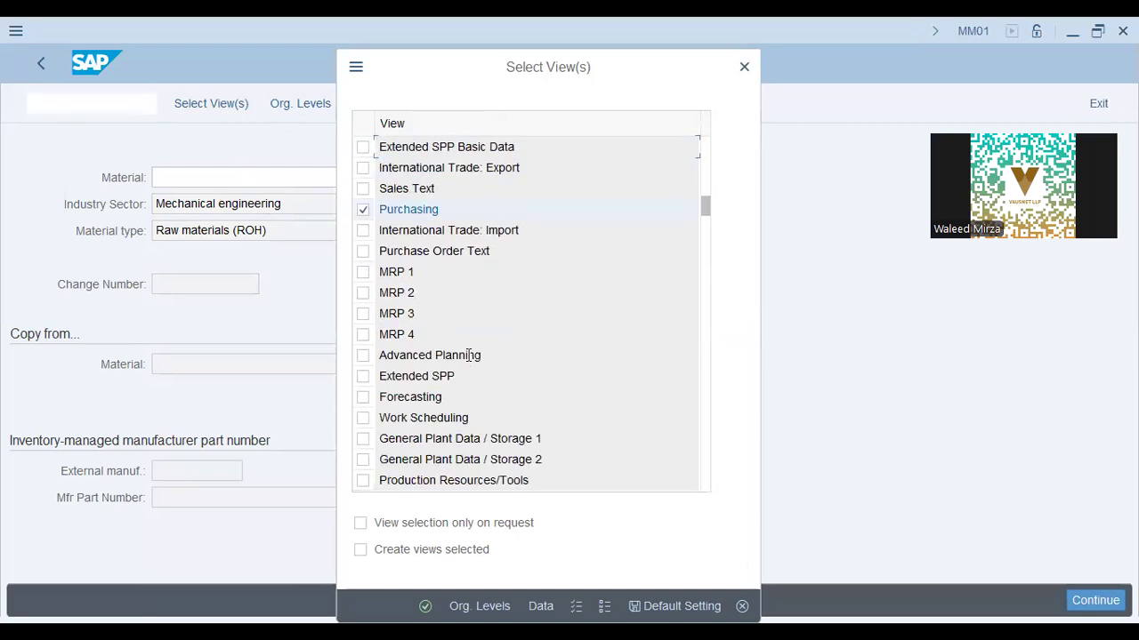
left_click(362, 440)
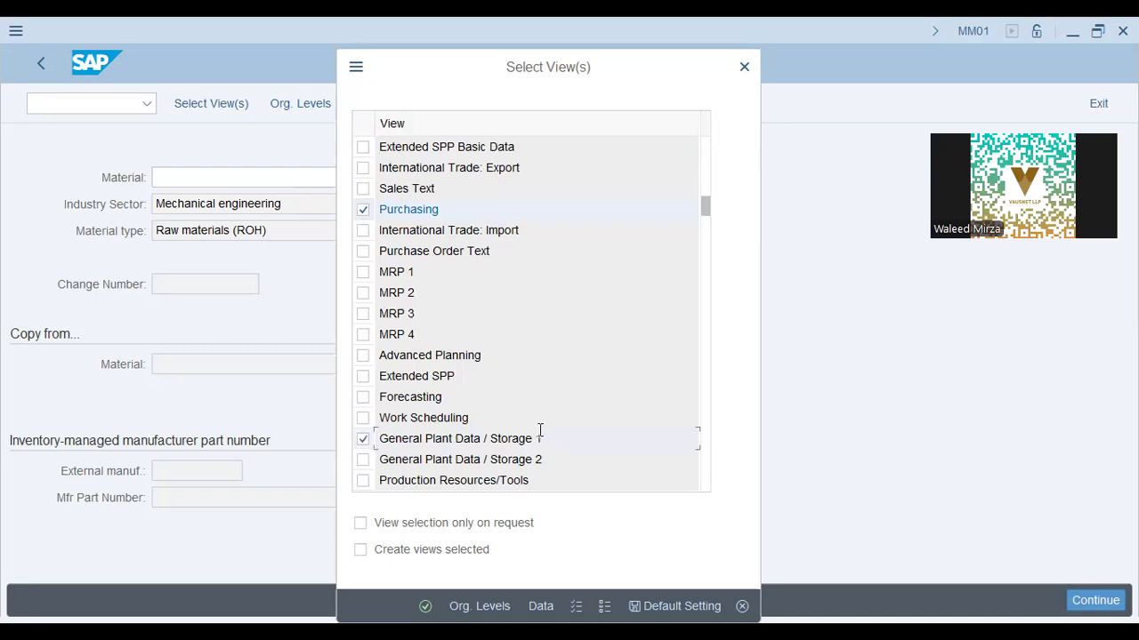
left_click(365, 274)
key("Return")
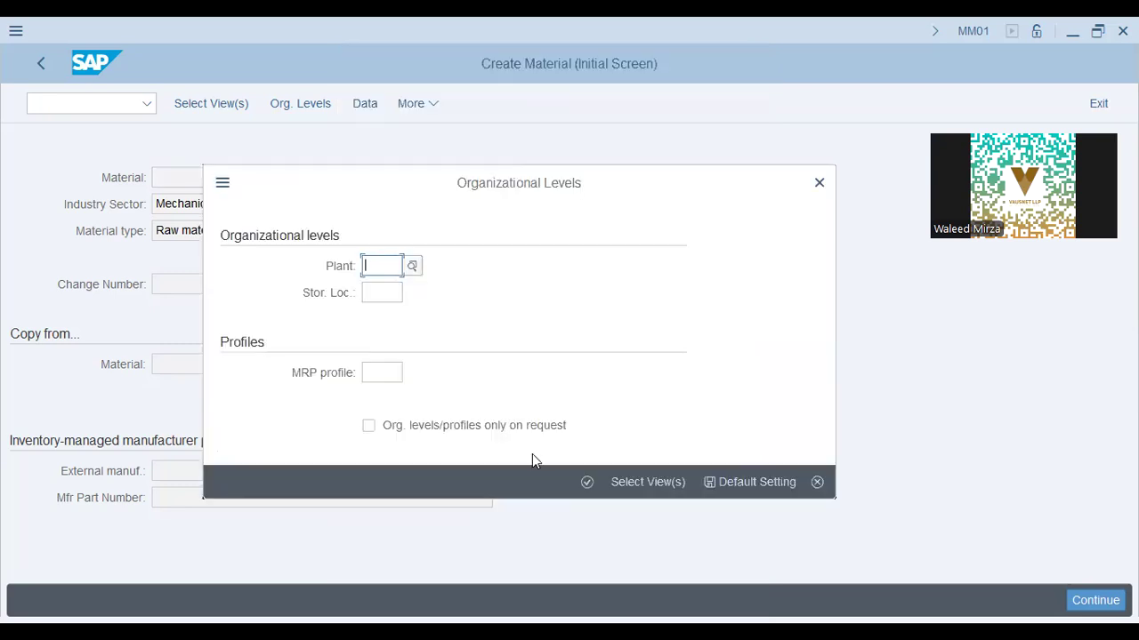
type("aa42")
key("Return")
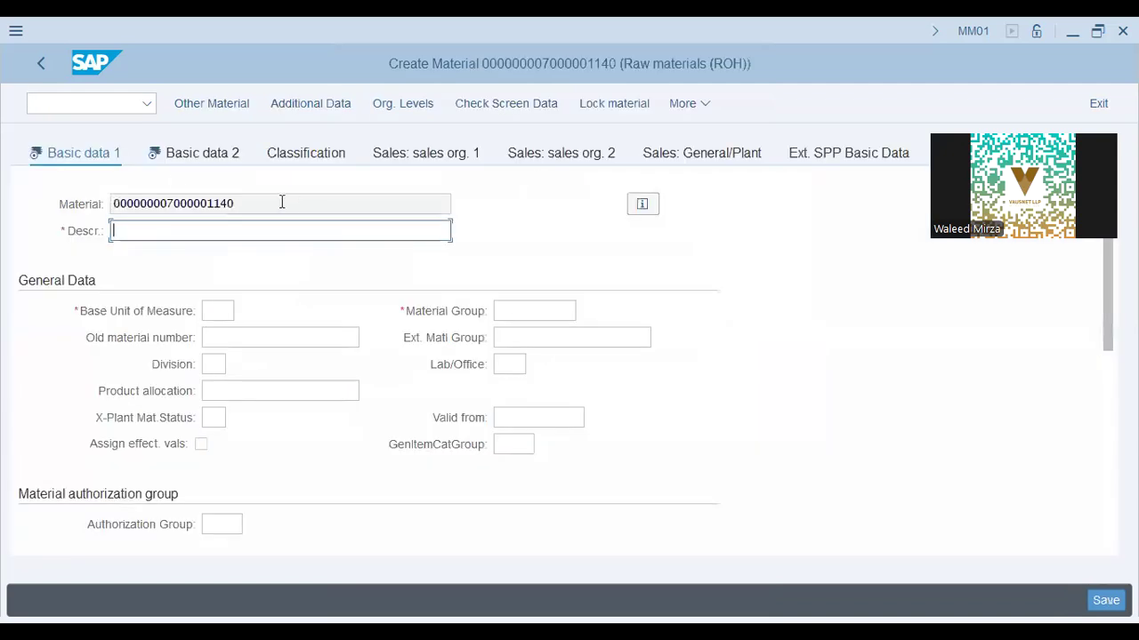
Fill in the basic data with description YKK - Zips - 10MM, base unit of measure ea and material group 73946.
left_click_drag(236, 205, 173, 232)
left_click(174, 231)
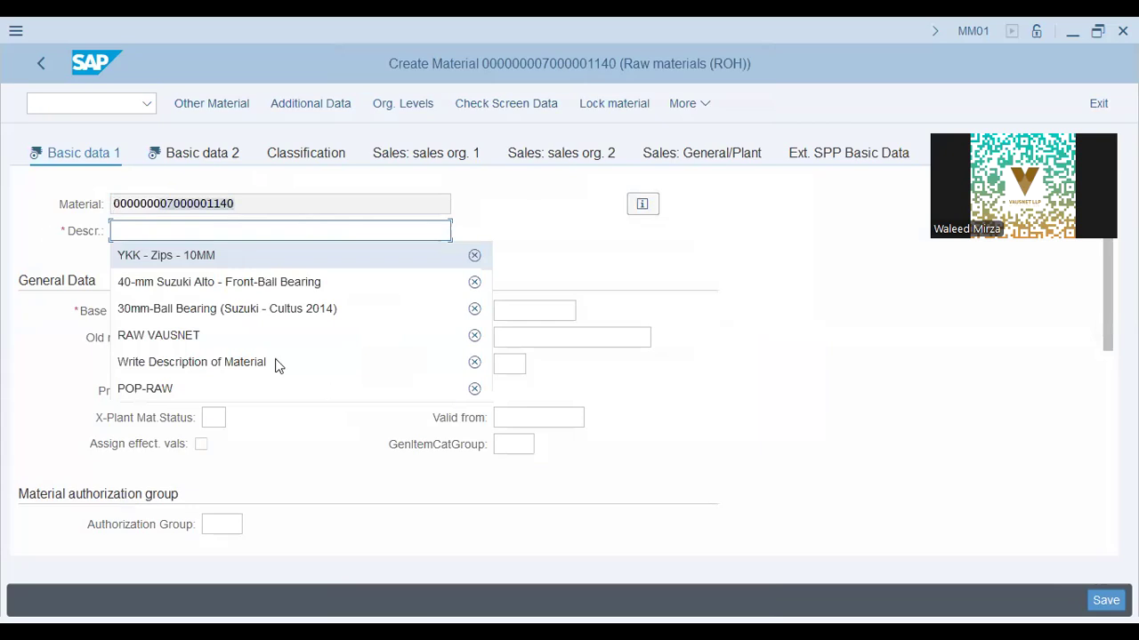
key("Tab")
type("ea")
left_click(516, 316)
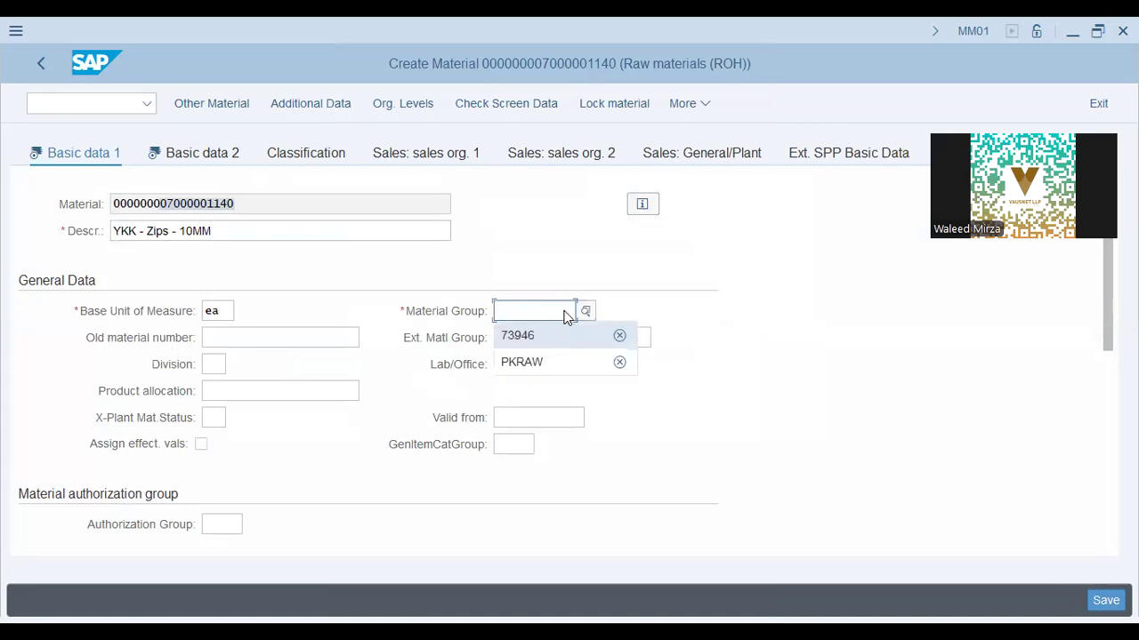
key("Down")
key("Return")
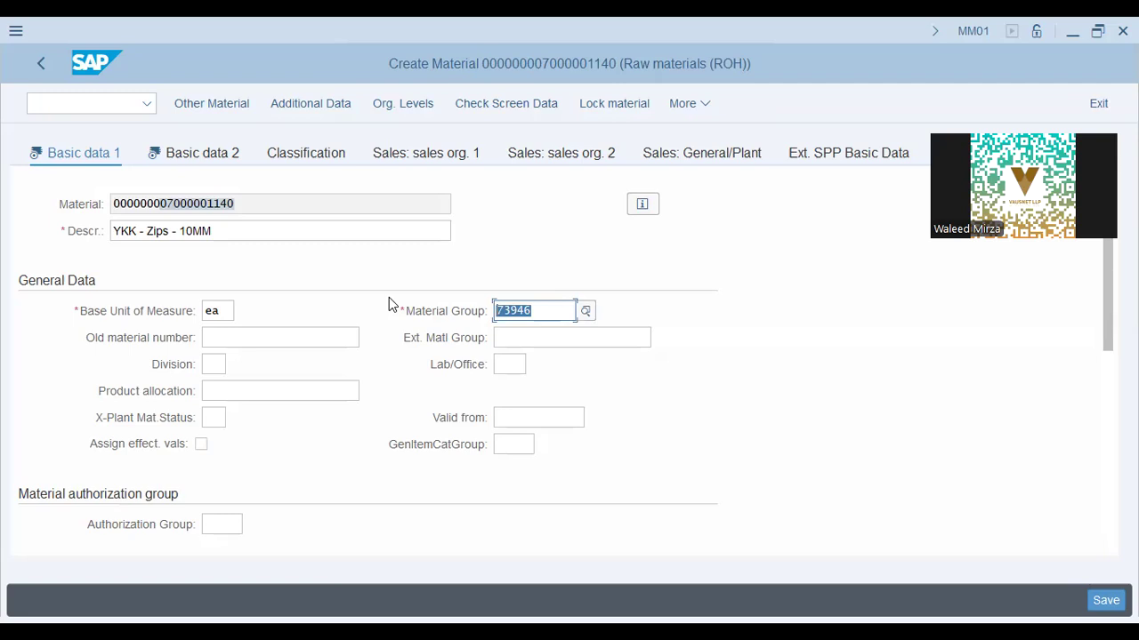
scroll(295, 329, "down", 3)
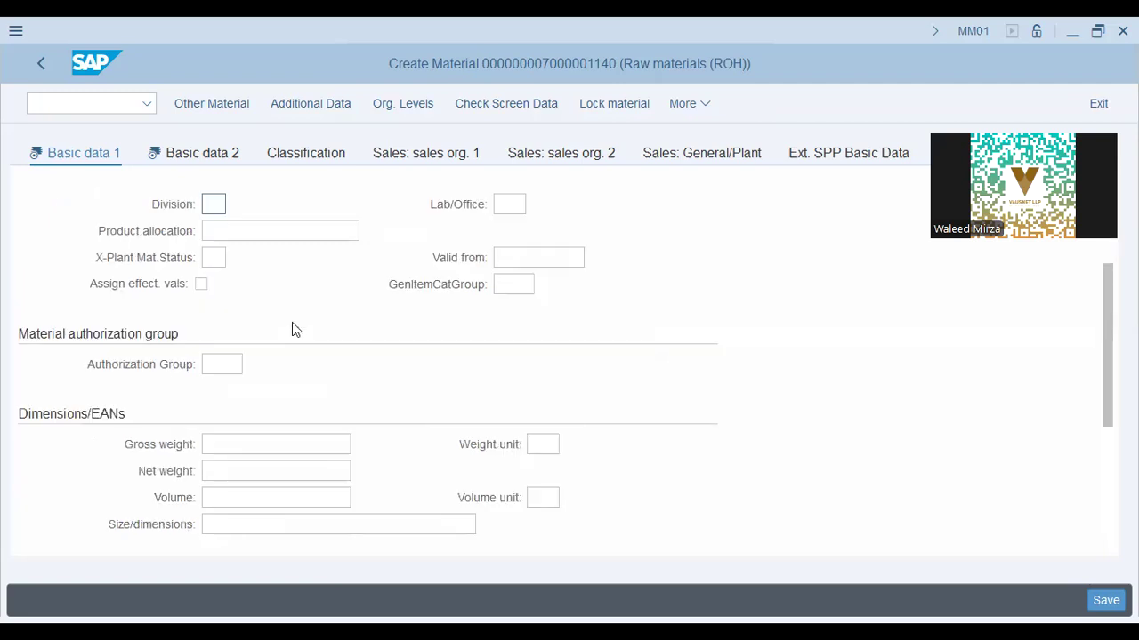
scroll(292, 325, "down", 3)
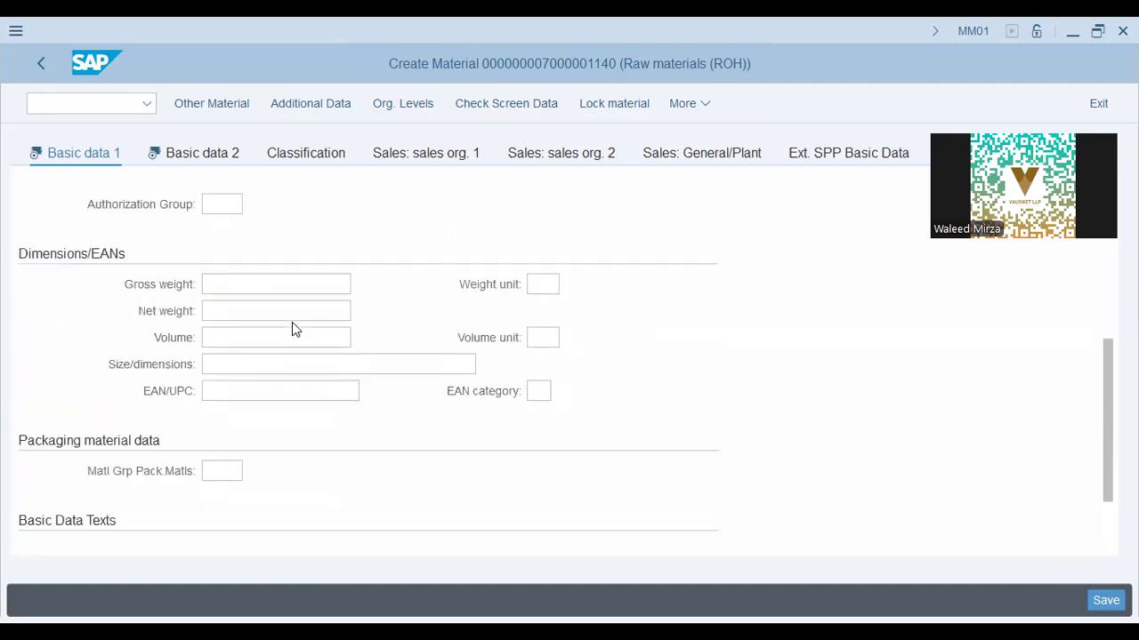
Review the remaining Basic data 1 sections, from authorization group and dimensions/EANs to packaging material data and basic data texts.
scroll(292, 322, "down", 2)
scroll(104, 167, "up", 5)
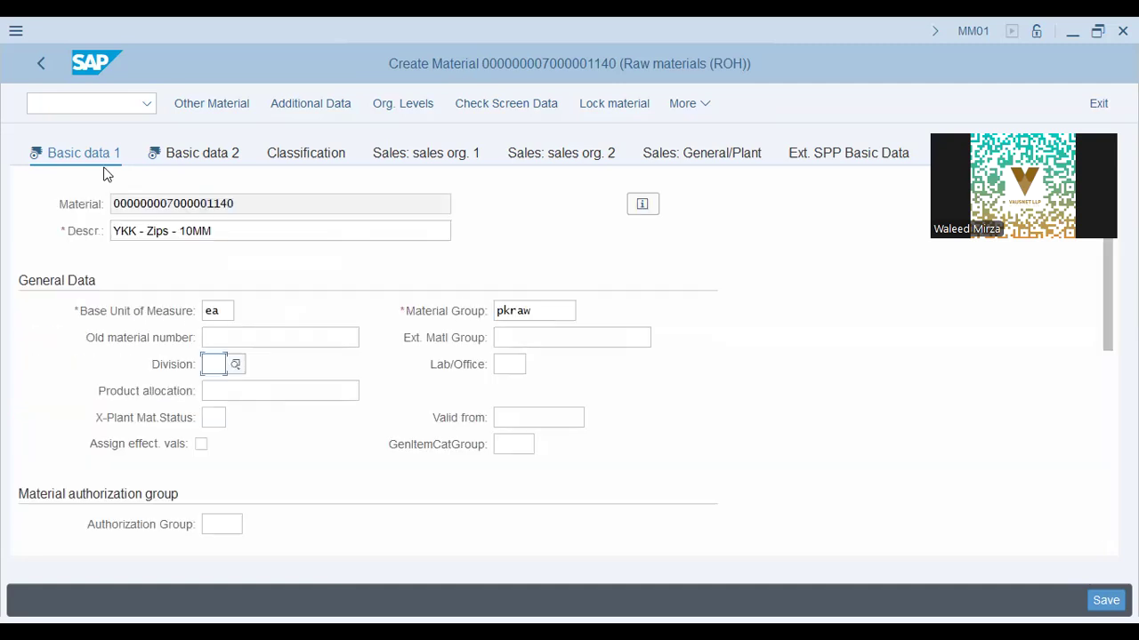
scroll(173, 178, "down", 5)
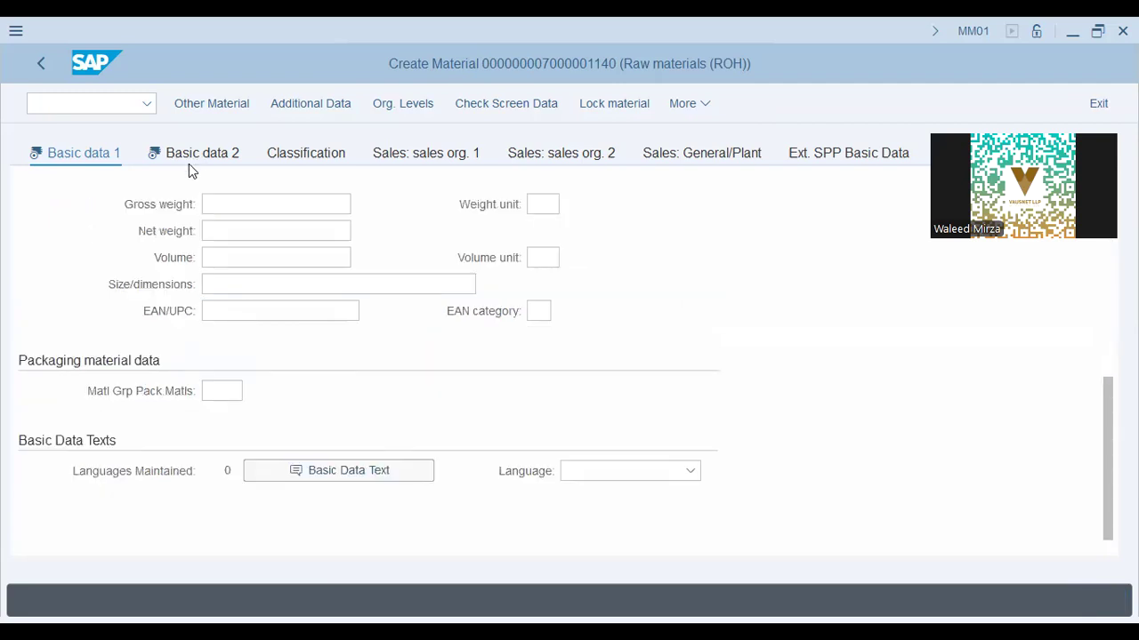
Examine the Basic data 2 view, including other data, environment, segmentation, design drawing, client-specific configuration and Brazil tax data.
scroll(297, 313, "down", 3)
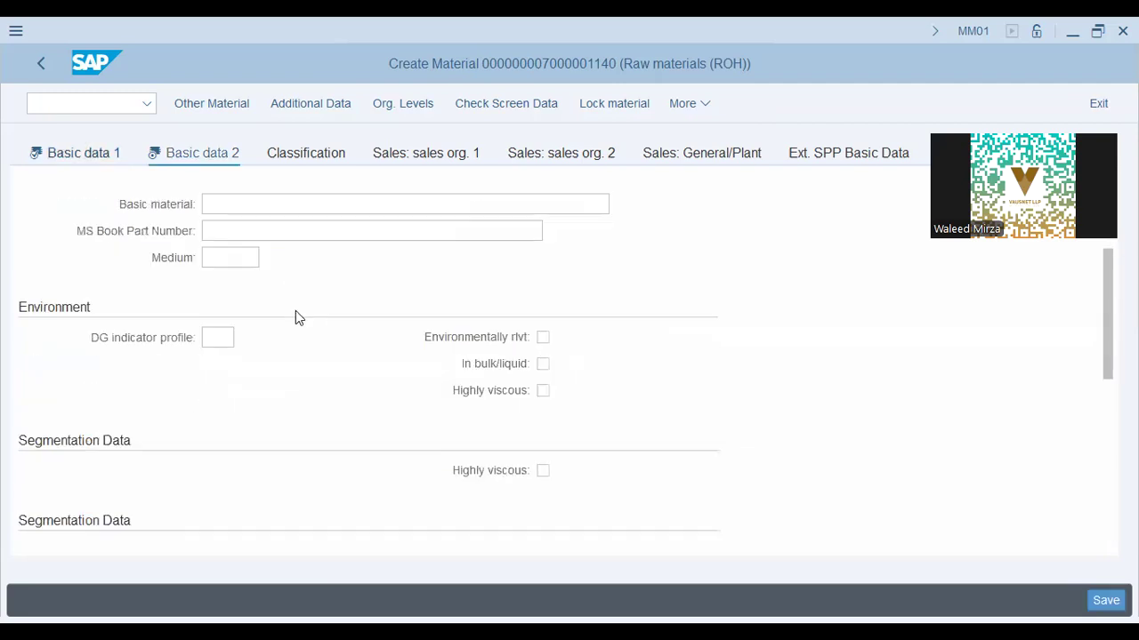
scroll(460, 394, "down", 5)
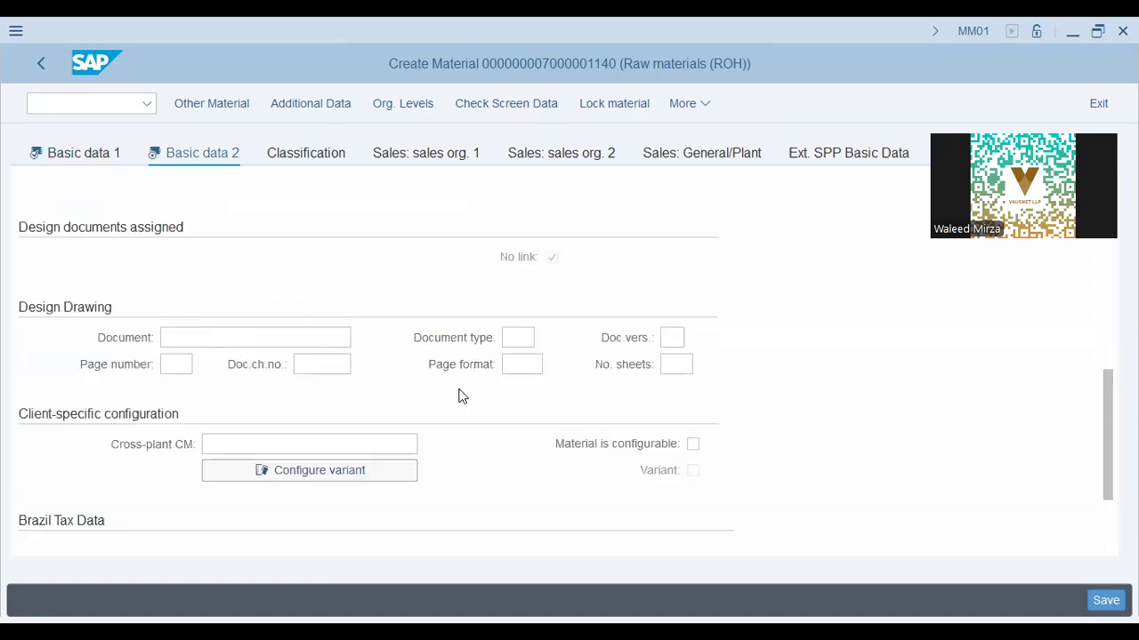
left_click(194, 338)
key("Tab")
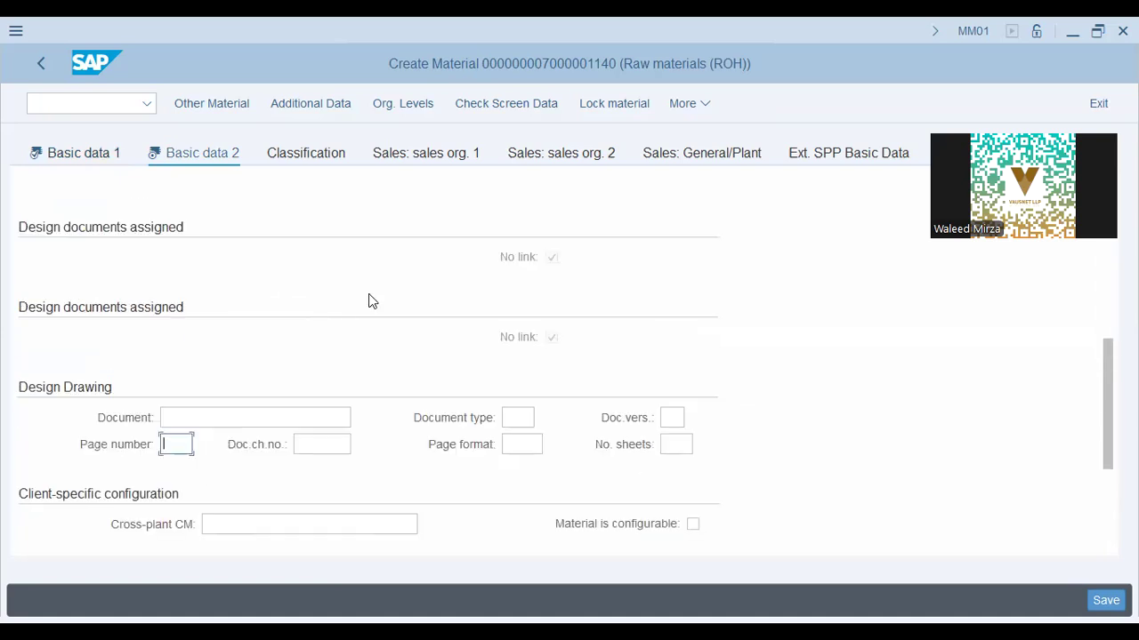
left_click(272, 392)
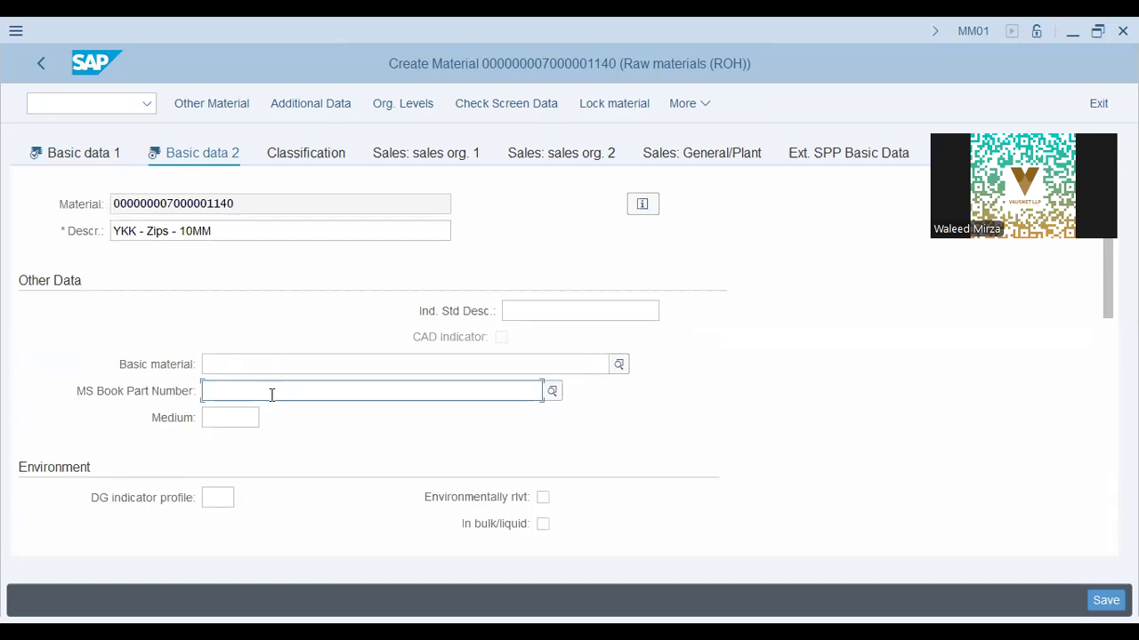
left_click(462, 311)
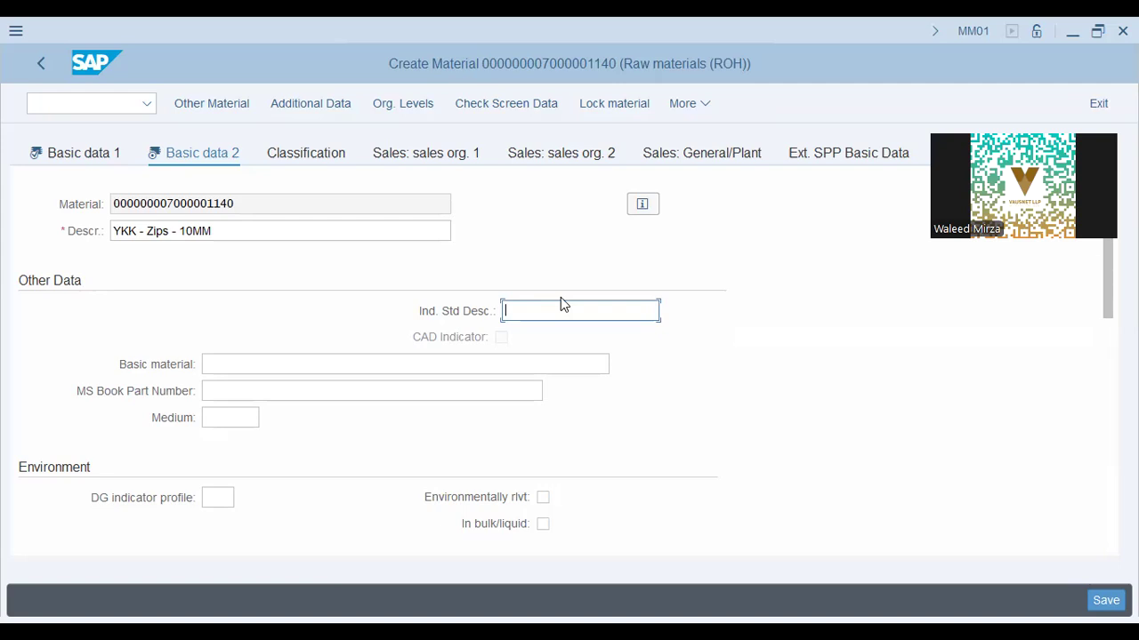
scroll(561, 300, "down", 1)
scroll(574, 294, "down", 1)
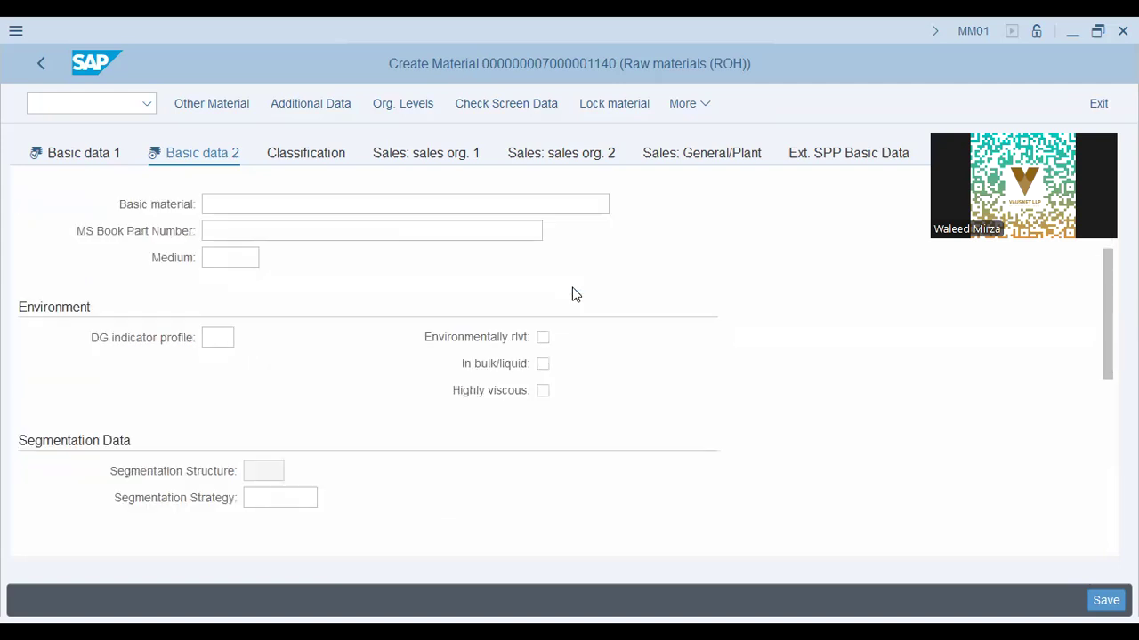
scroll(574, 294, "down", 2)
scroll(574, 294, "down", 3)
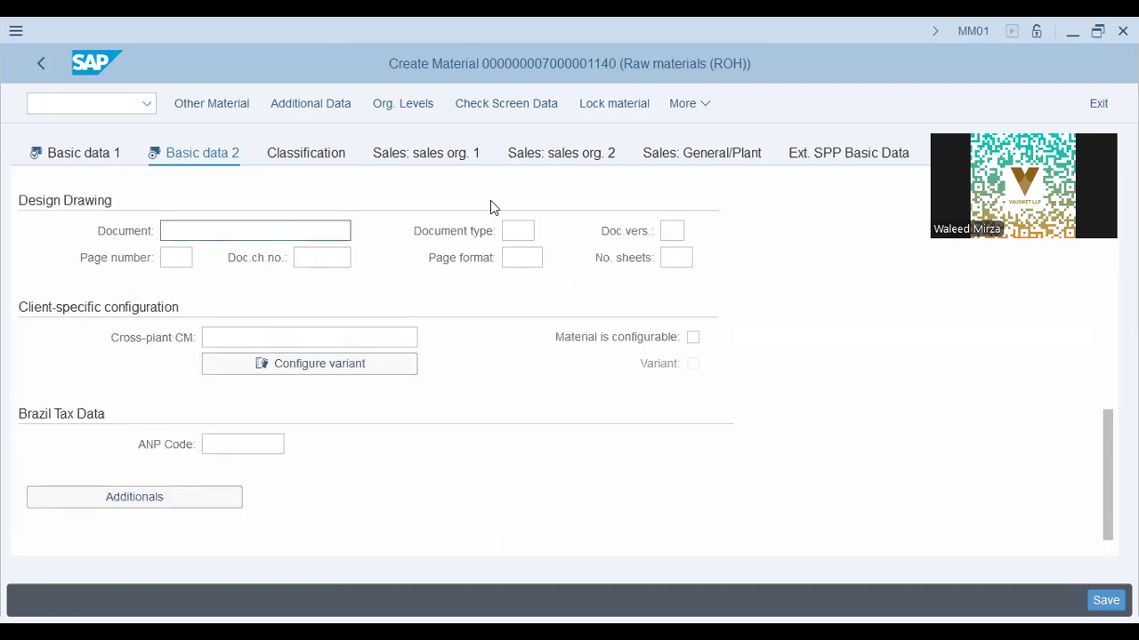
scroll(490, 205, "up", 1)
scroll(490, 206, "up", 6)
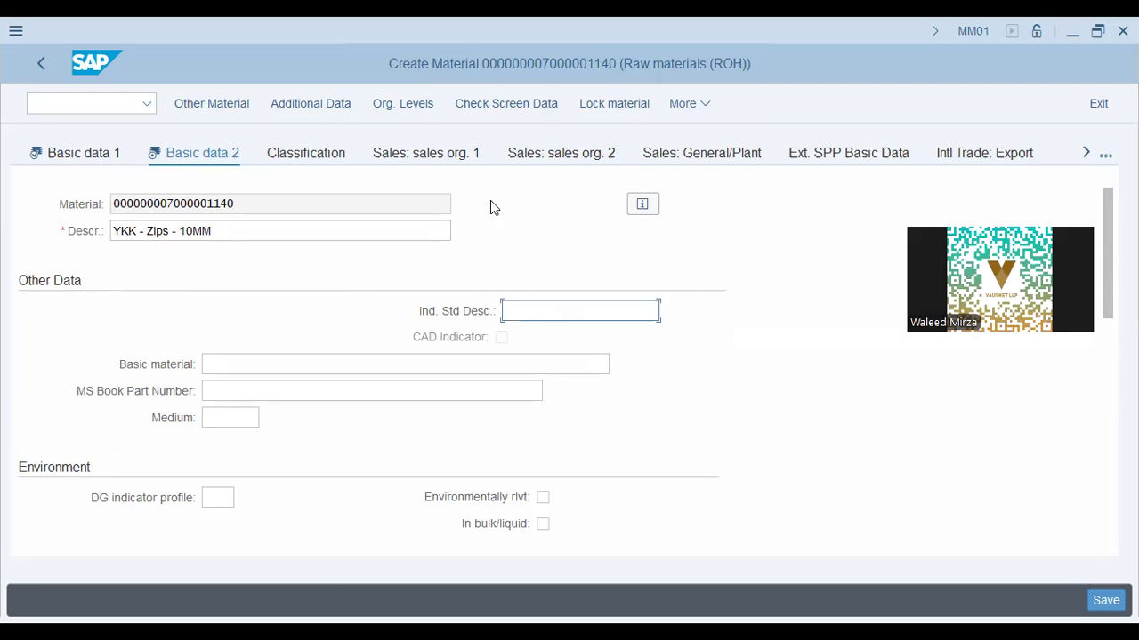
Review the Purchasing view, from the purchasing group and order unit to the GR processing time and source list settings.
left_click(1085, 153)
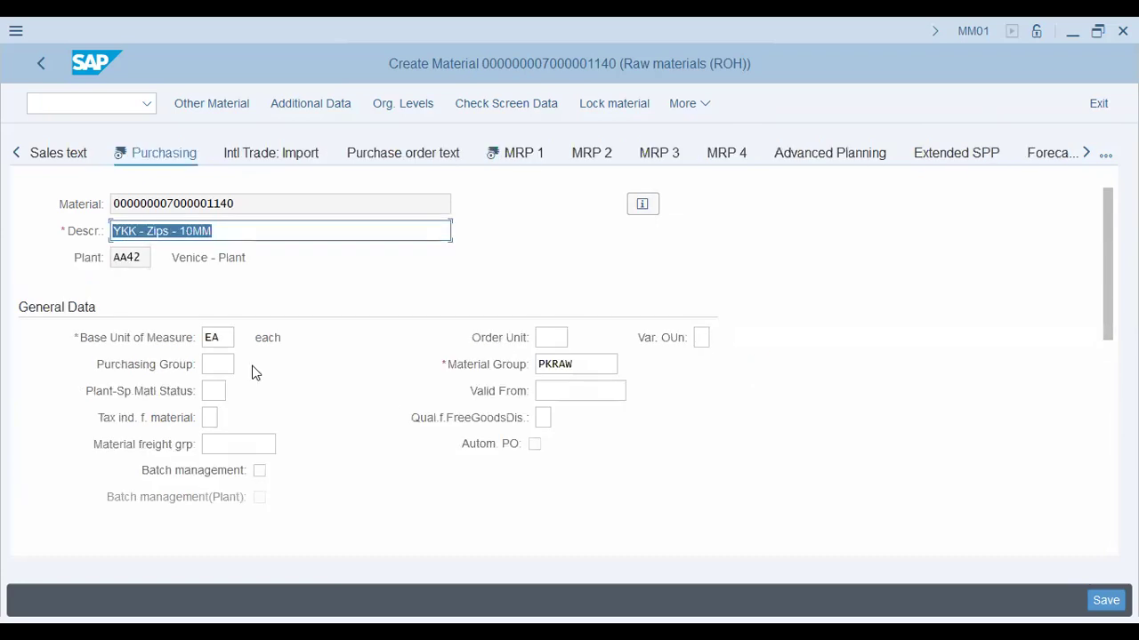
left_click(224, 372)
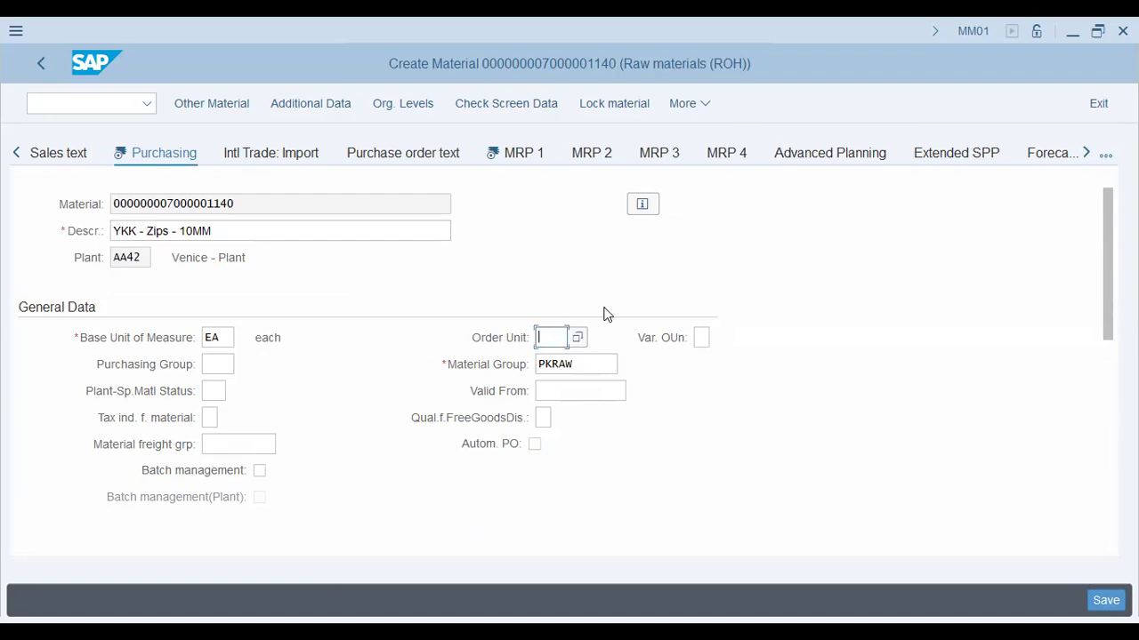
scroll(452, 414, "down", 8)
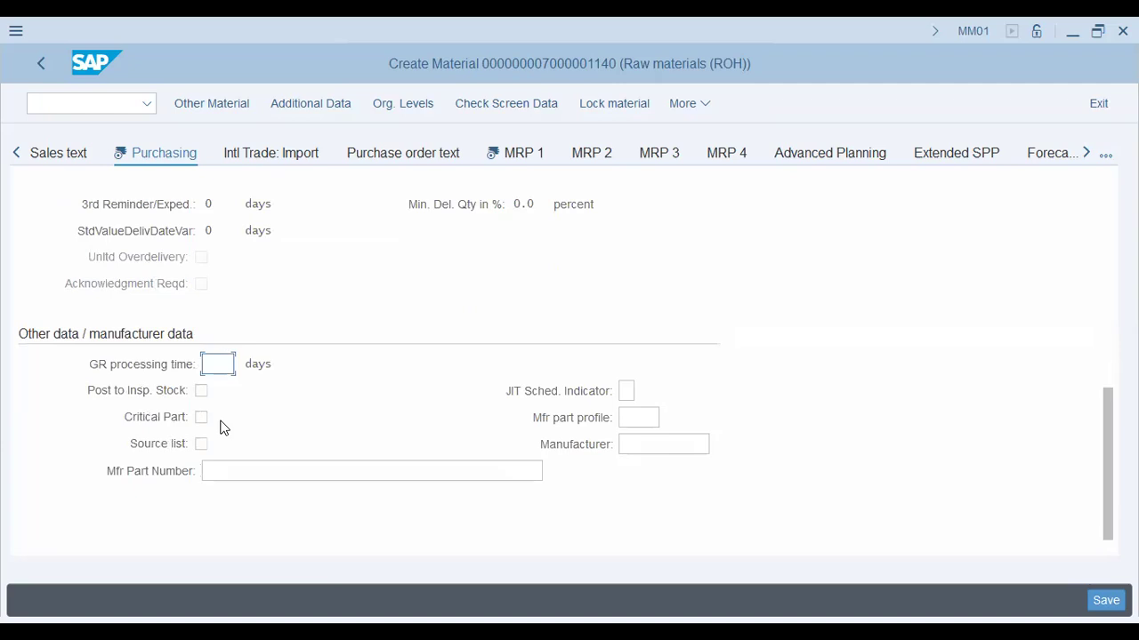
left_click(202, 444)
Open the MRP 1 view and review its general data, including the purchasing group and MRP group fields.
left_click(523, 151)
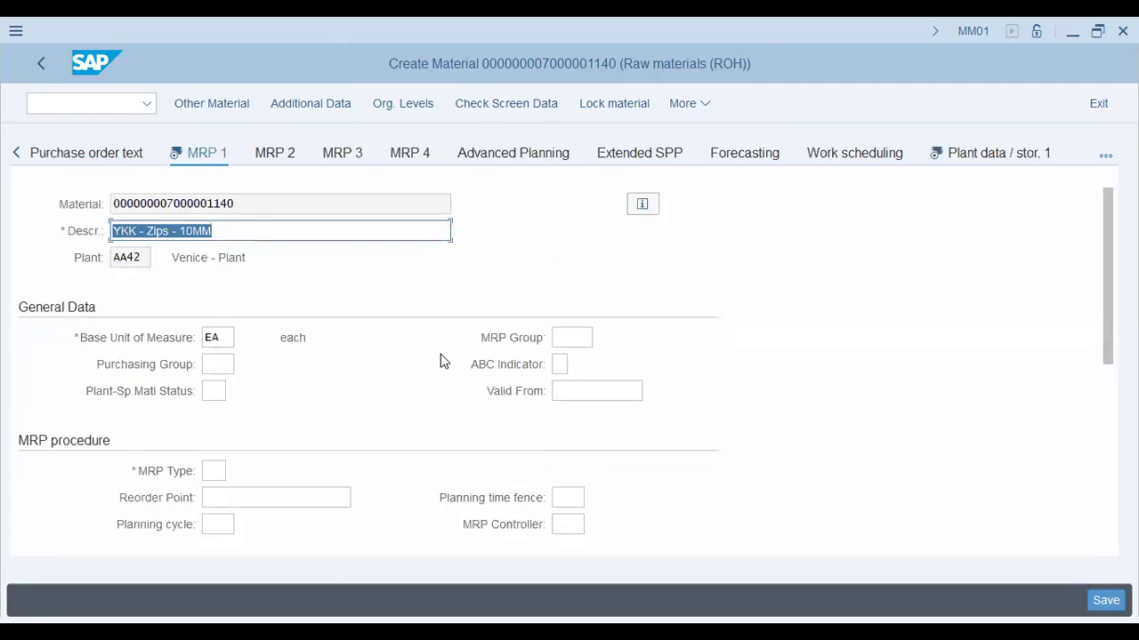
scroll(440, 360, "down", 2)
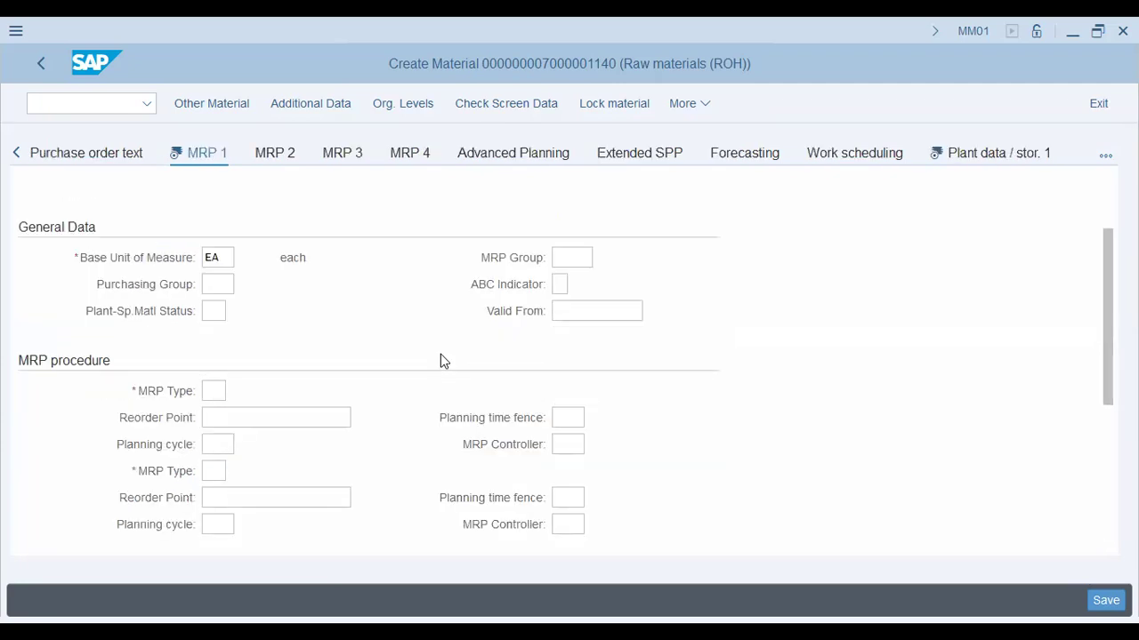
left_click(218, 283)
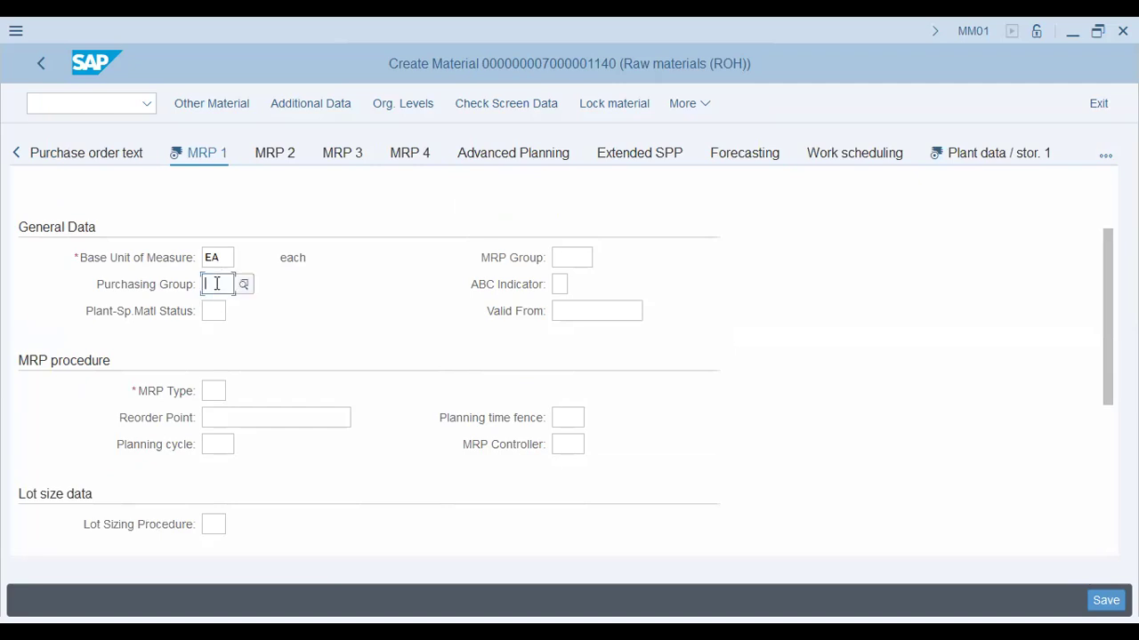
left_click(578, 254)
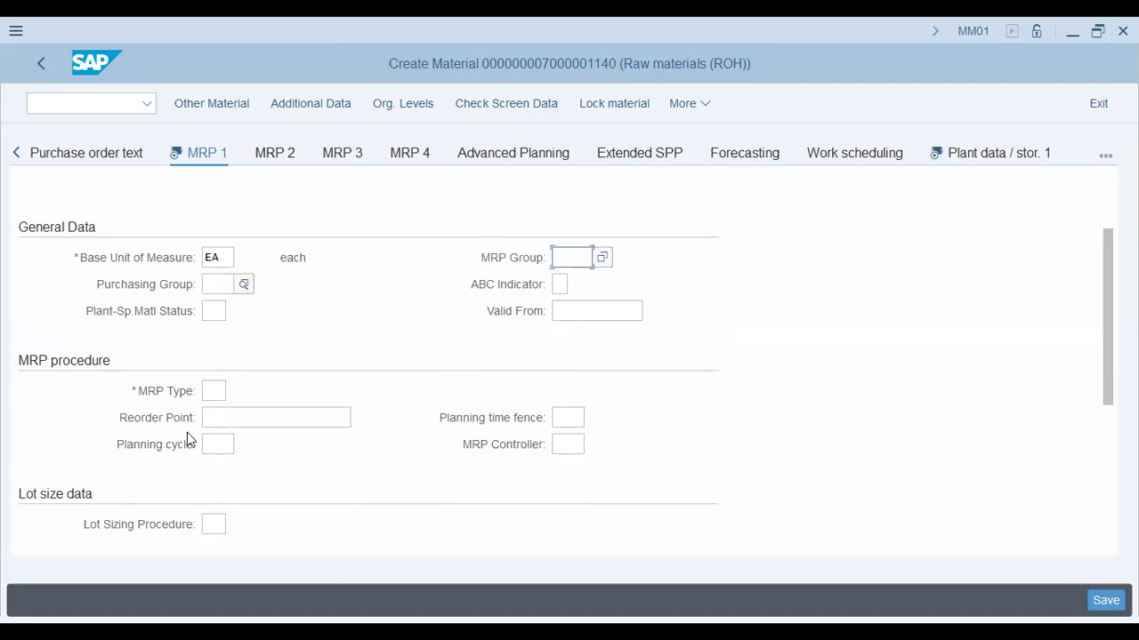
Look through the available MRP types and set the material's MRP type to ND (No planning).
left_click(233, 391)
left_click(235, 391)
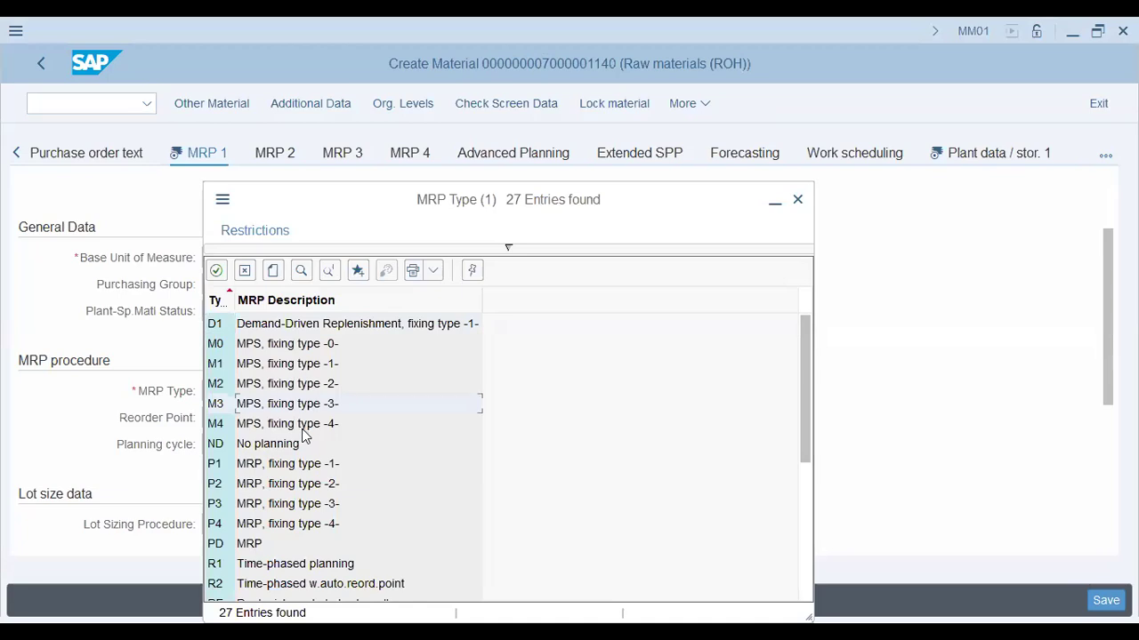
scroll(313, 551, "down", 1)
left_click(280, 502)
left_click(266, 479)
scroll(339, 423, "down", 2)
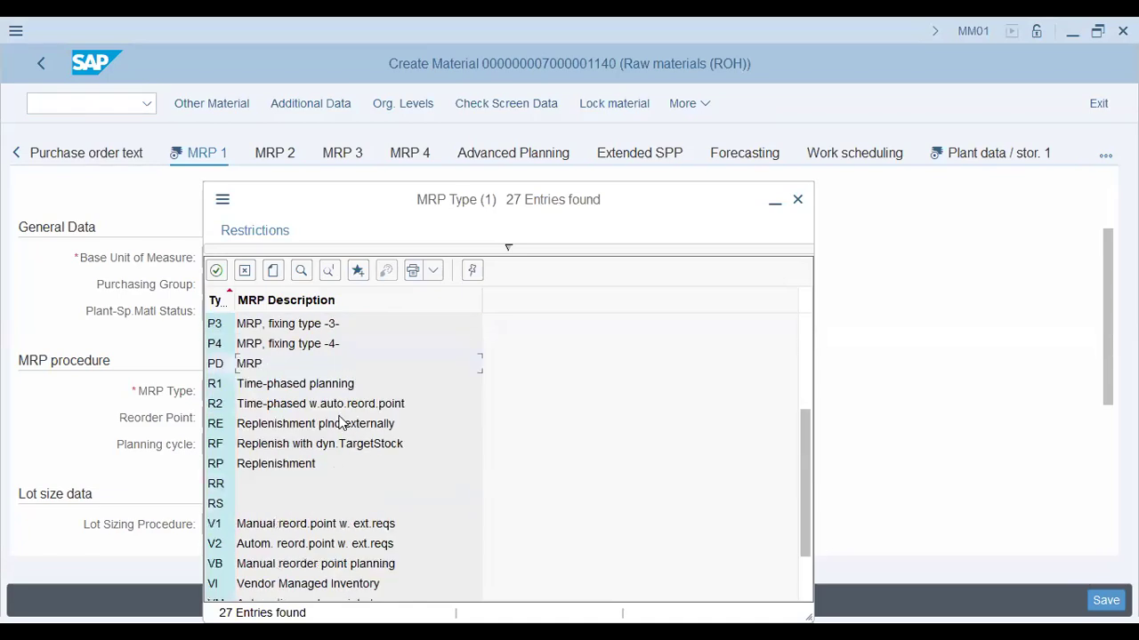
scroll(285, 570, "down", 1)
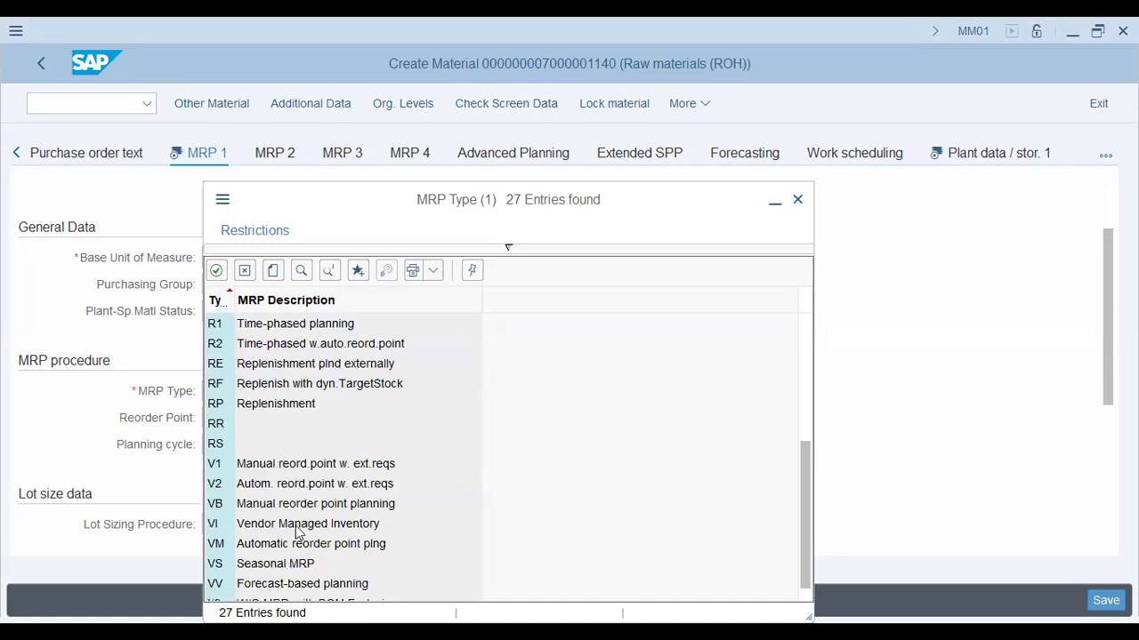
scroll(302, 539, "down", 1)
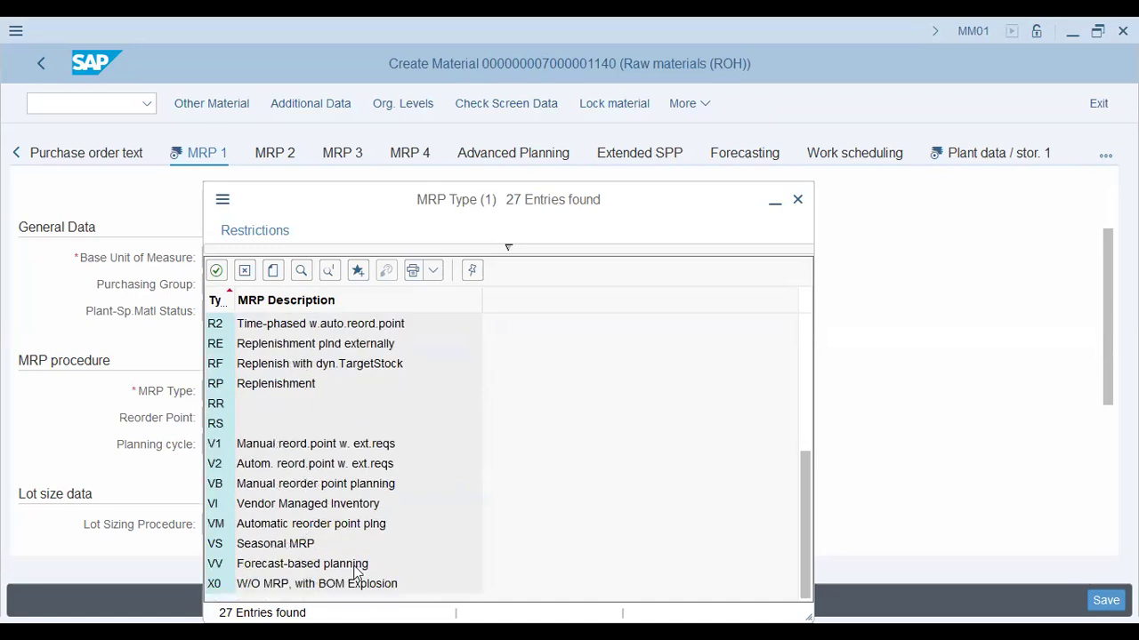
scroll(306, 523, "up", 2)
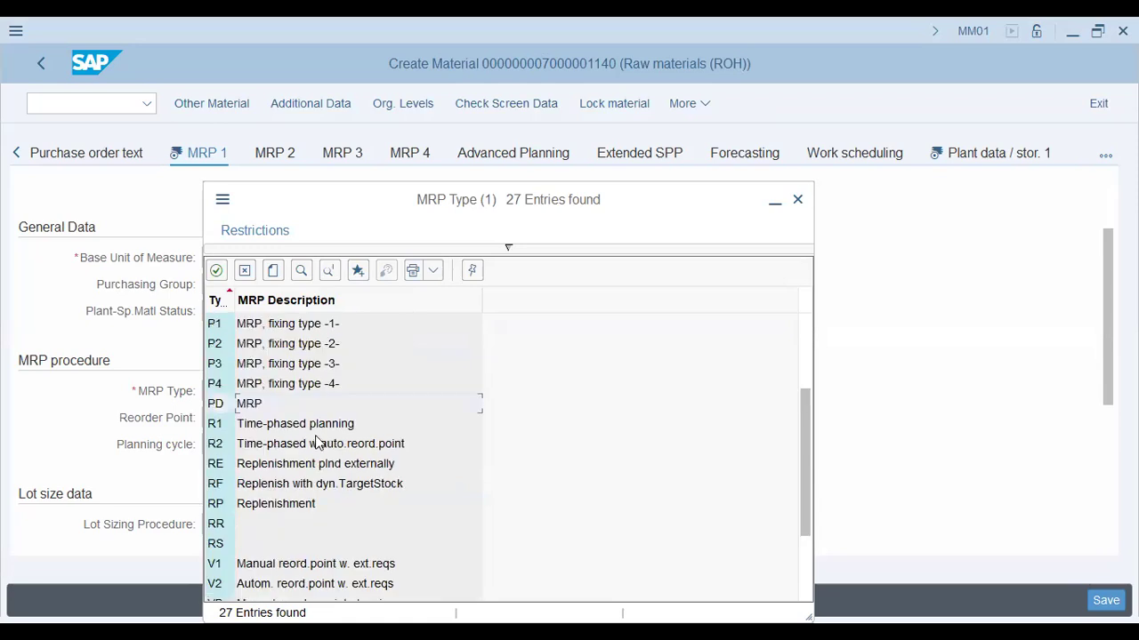
scroll(294, 445, "up", 2)
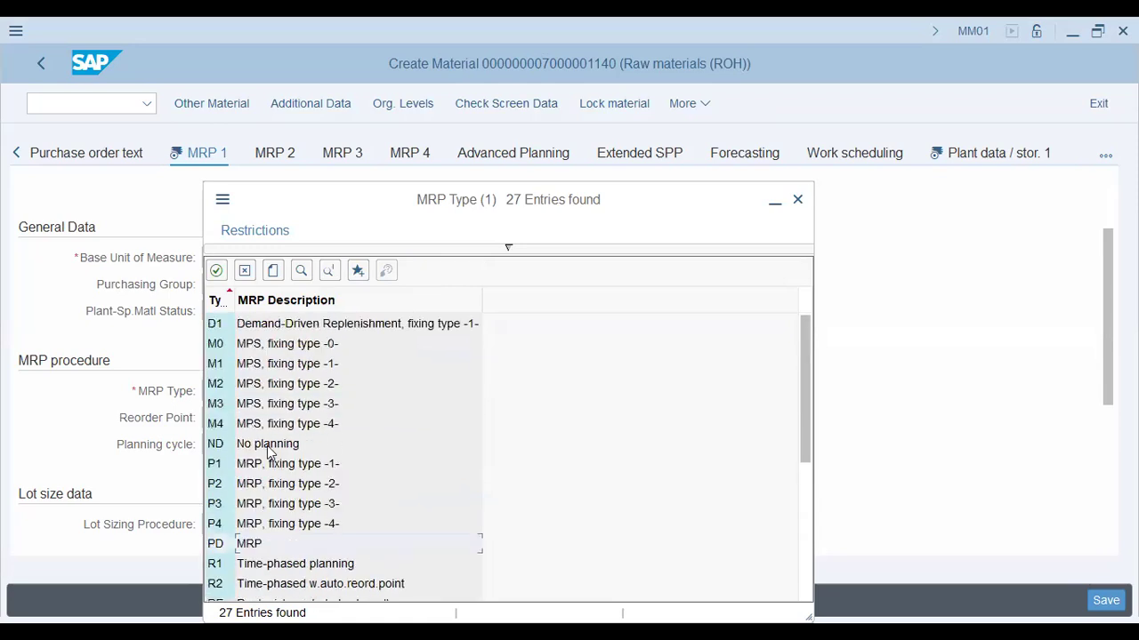
double_click(268, 446)
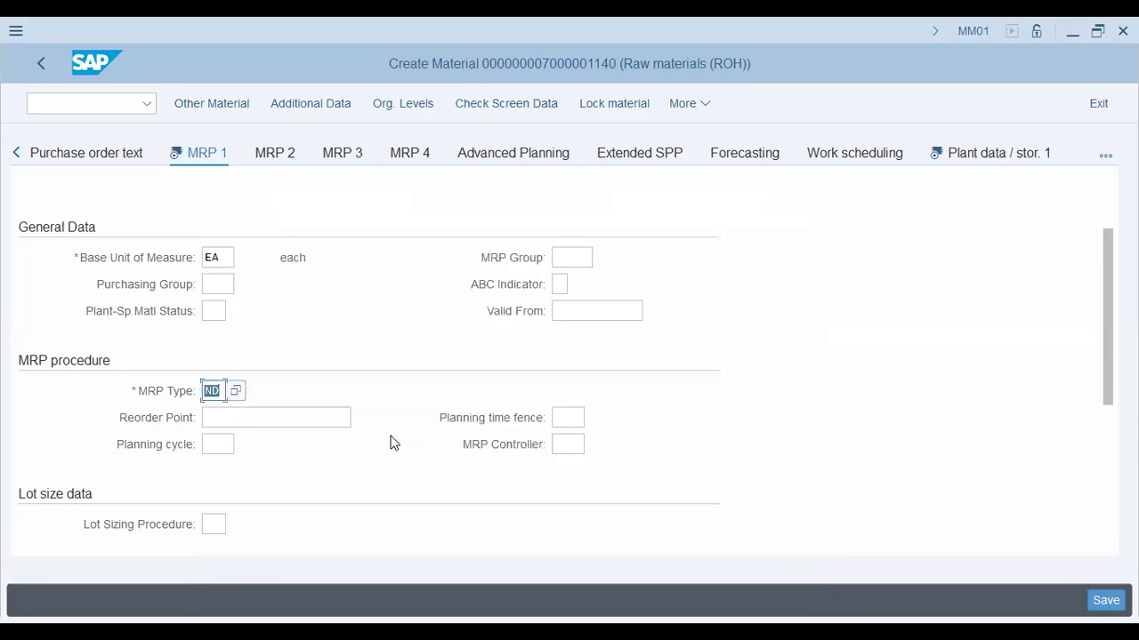
Examine the MRP 1 view's procedure and lot size fields, including reorder point, planning cycle, planning time fence and MRP controller.
scroll(393, 443, "down", 3)
scroll(394, 443, "up", 3)
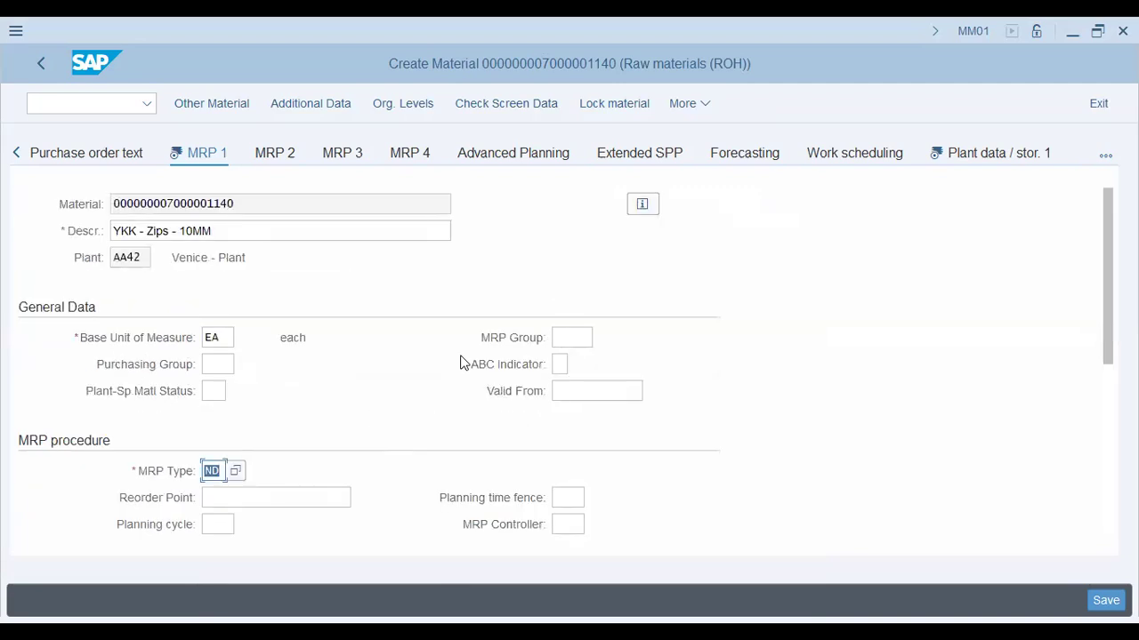
scroll(462, 364, "down", 1)
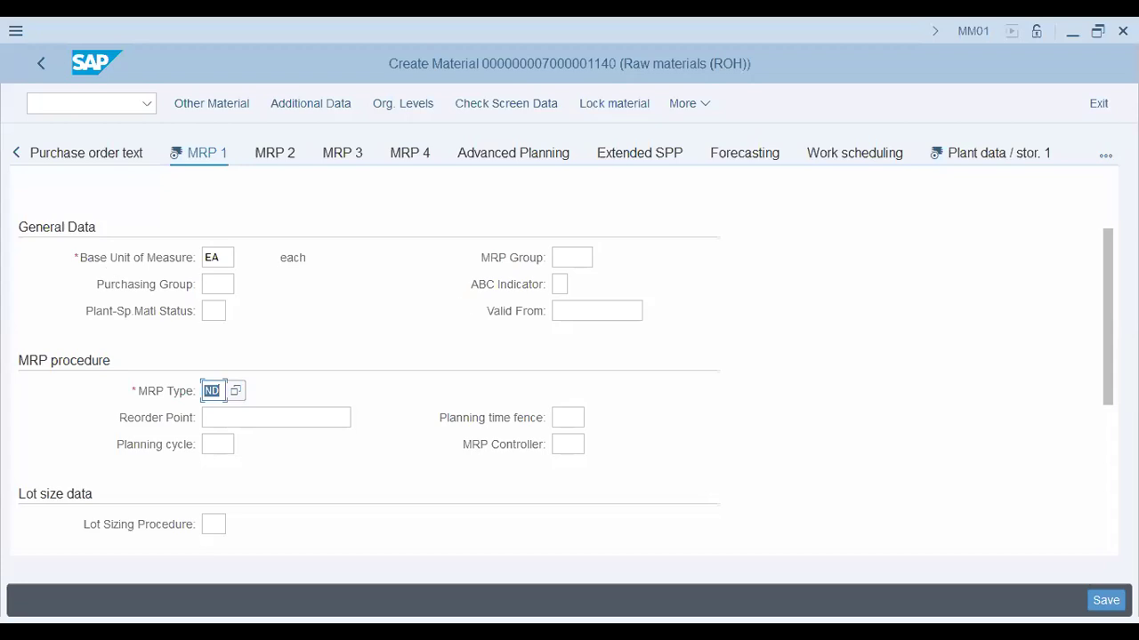
scroll(219, 310, "down", 1)
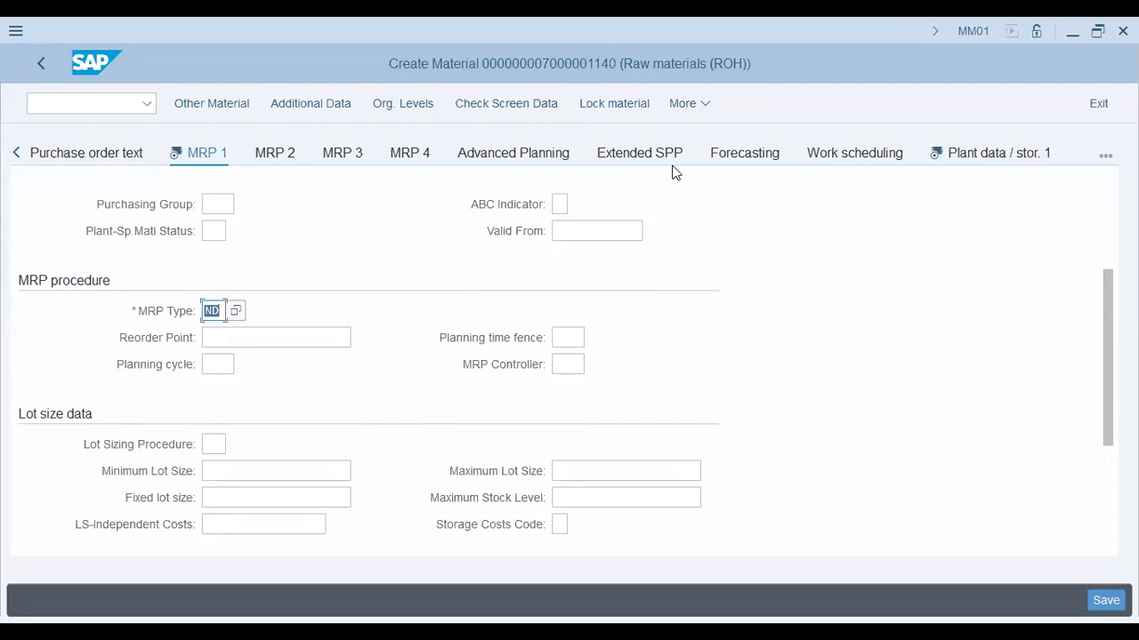
key("F4")
left_click(674, 172)
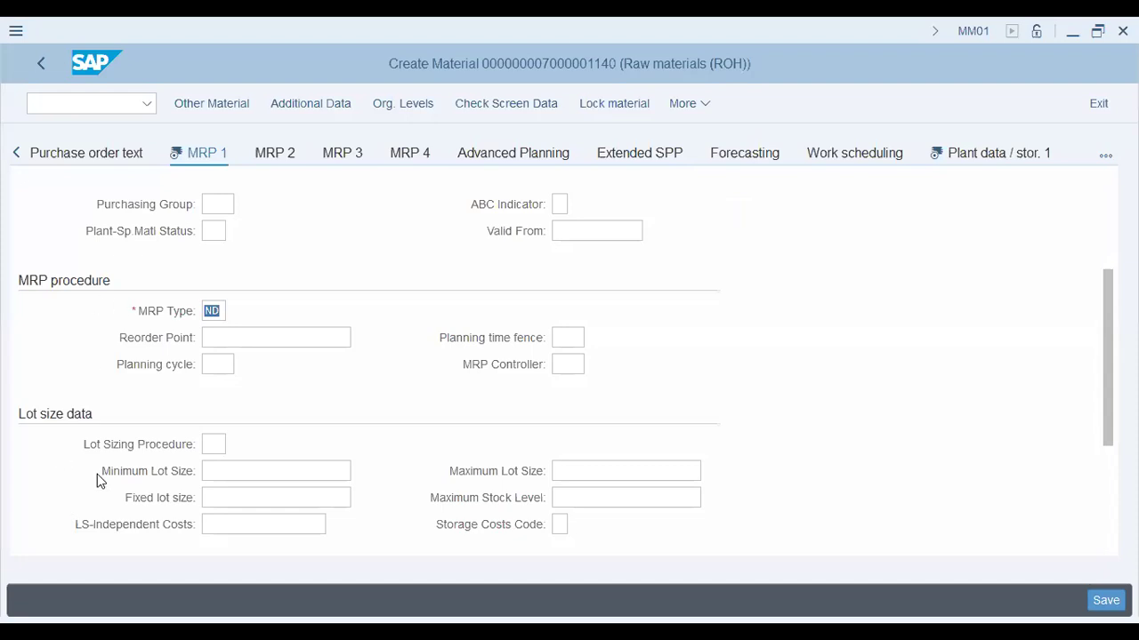
left_click(283, 337)
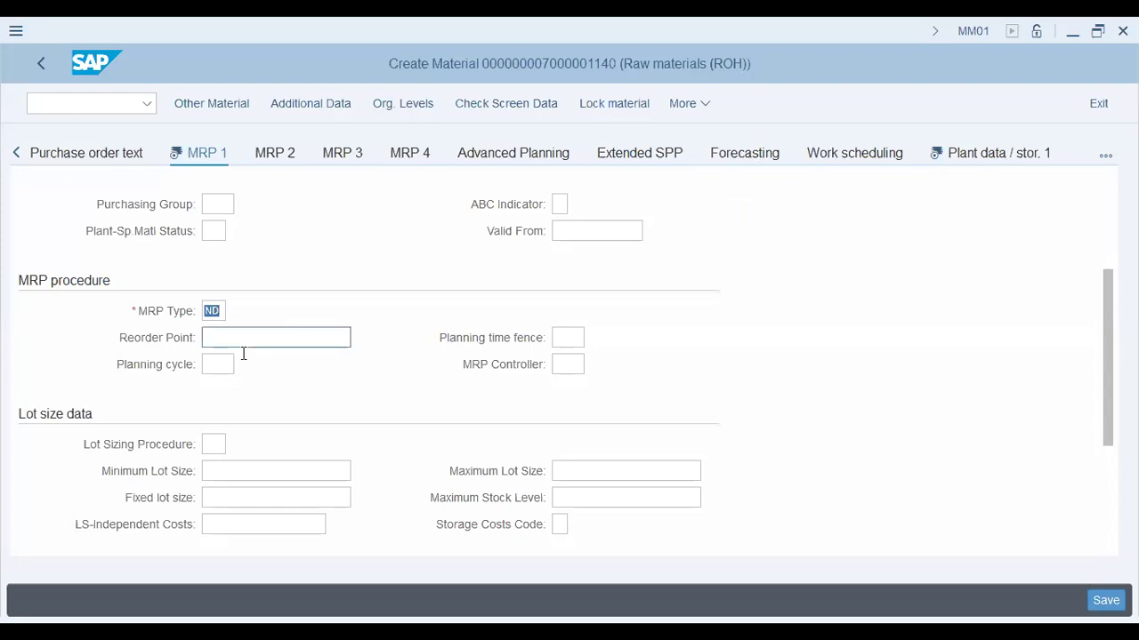
scroll(111, 368, "up", 1)
left_click(220, 284)
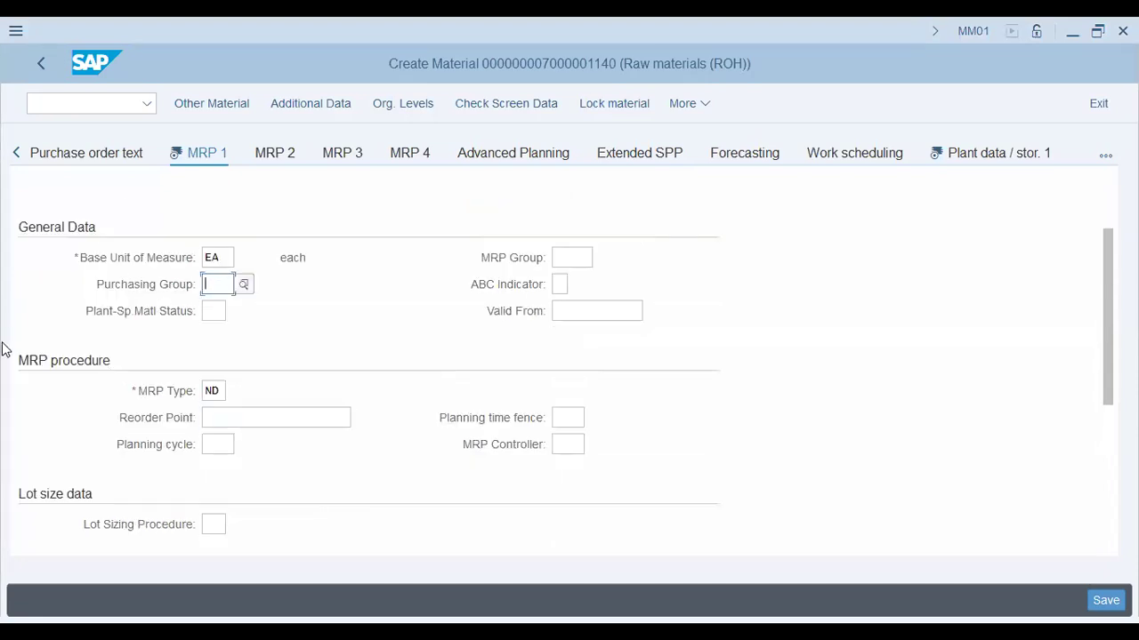
left_click(212, 390)
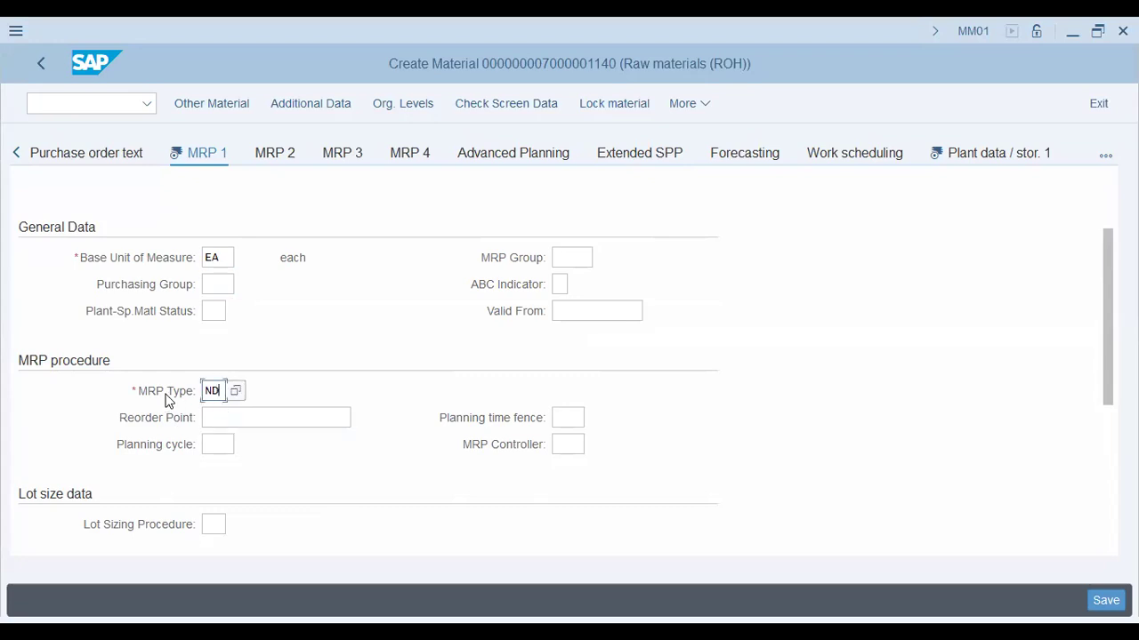
left_click(256, 411)
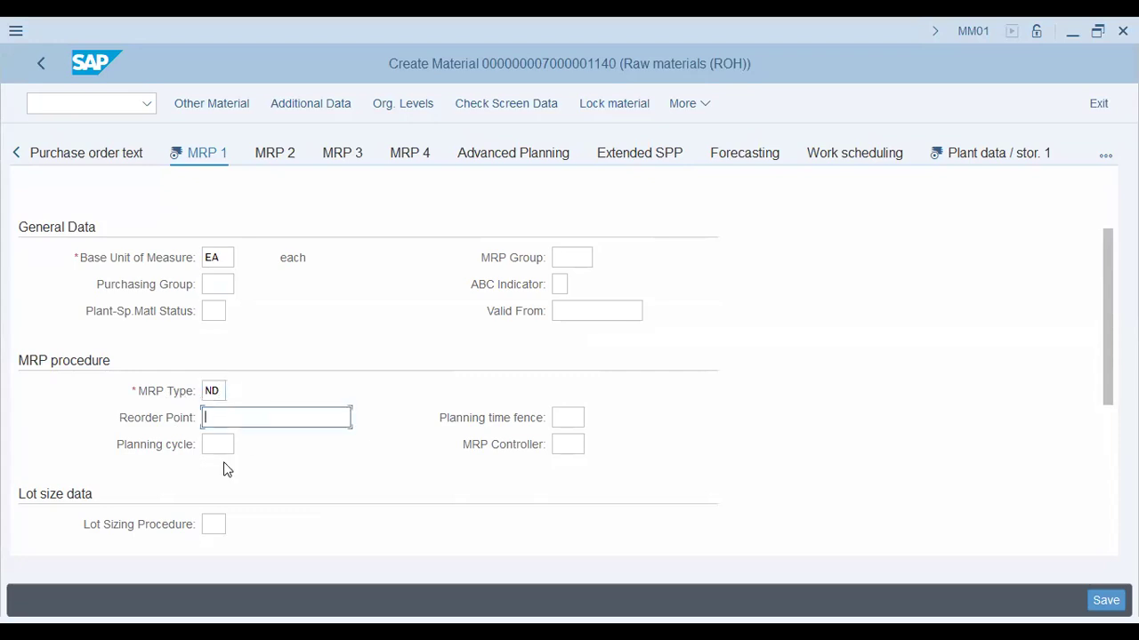
key("Tab")
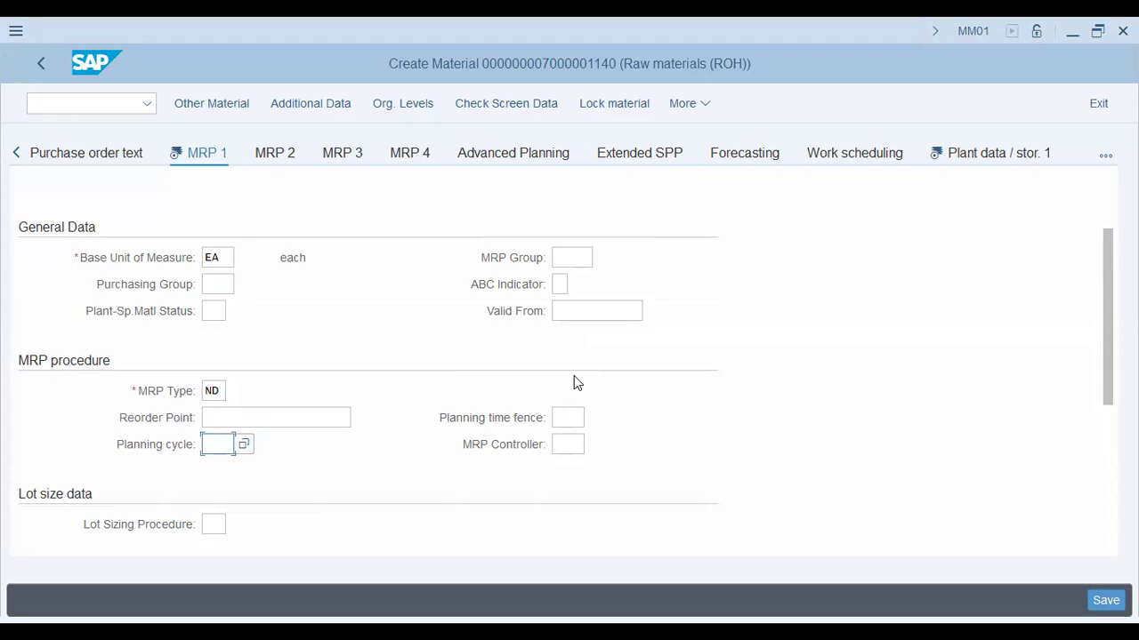
scroll(583, 375, "down", 1)
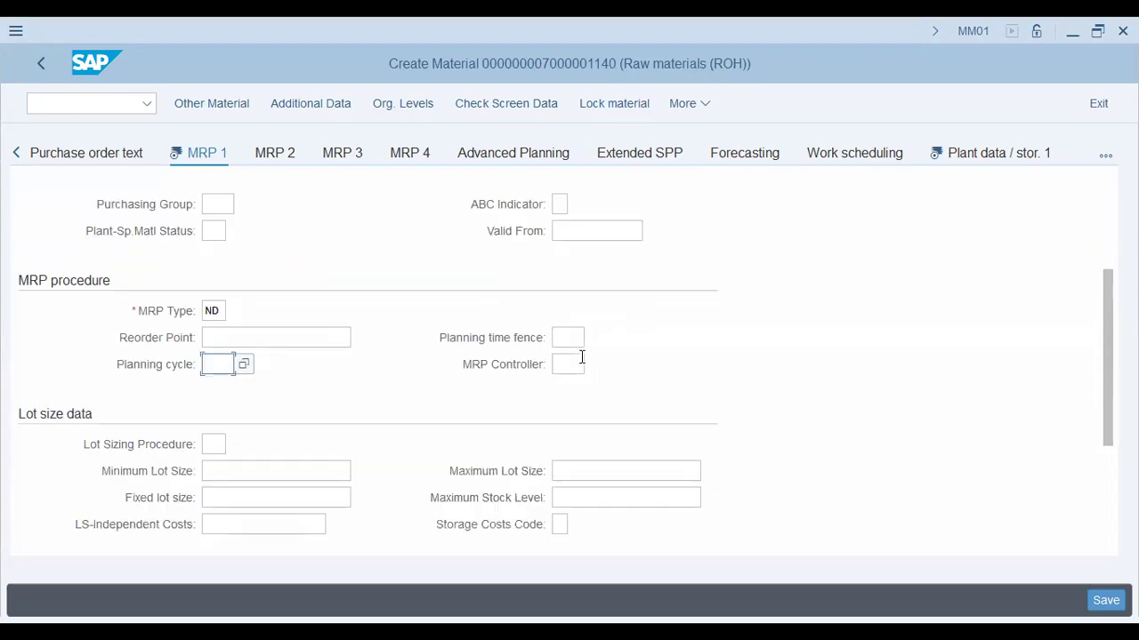
left_click(570, 363)
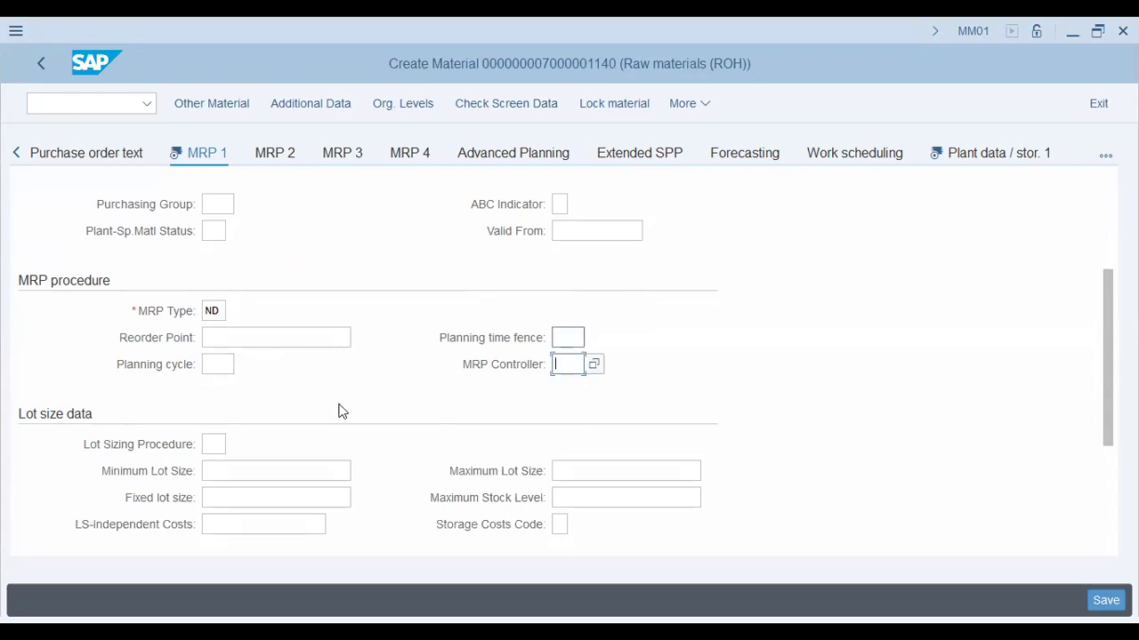
Examine the MRP 1 view's lot size data, including the lot sizing procedure, minimum and fixed lot size, and assembly scrap fields.
scroll(337, 430, "down", 2)
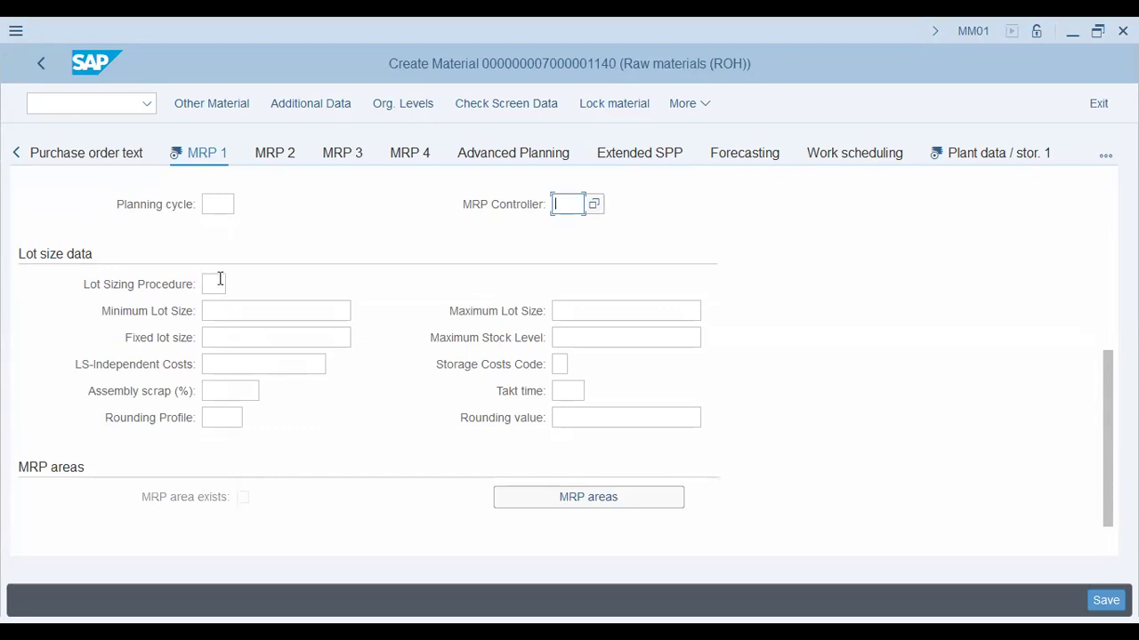
left_click(211, 287)
left_click(228, 311)
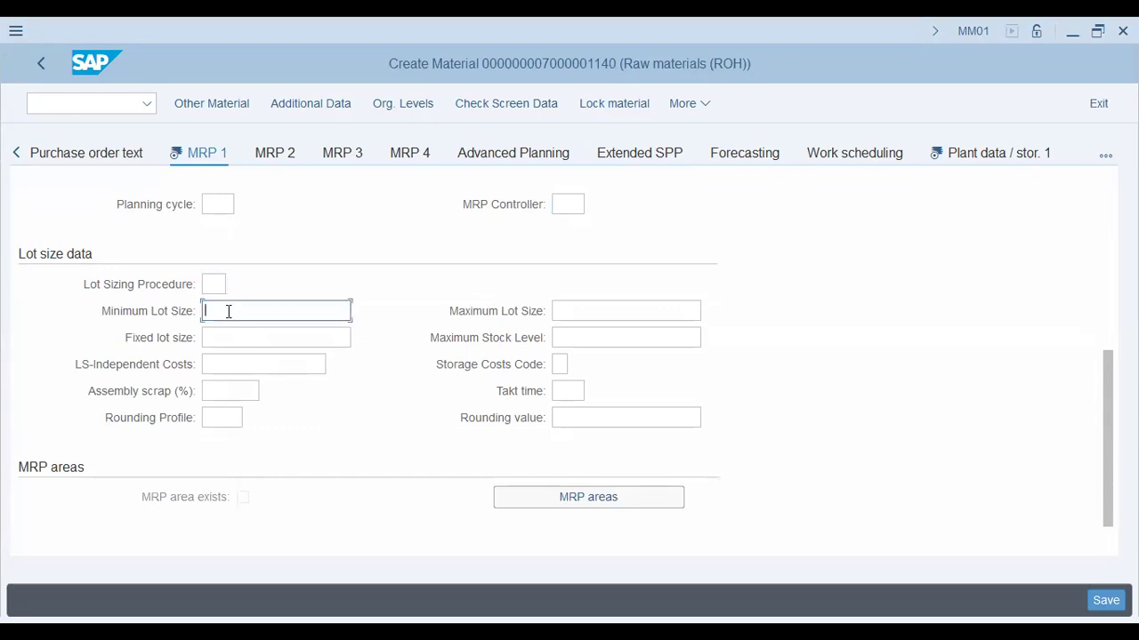
left_click(235, 336)
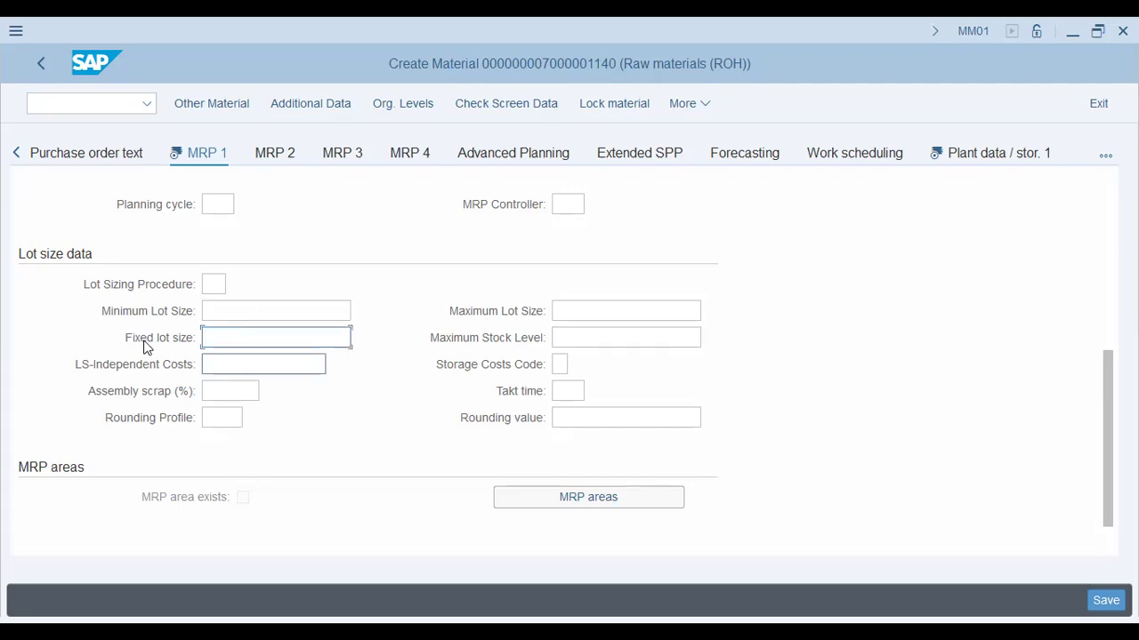
left_click(256, 304)
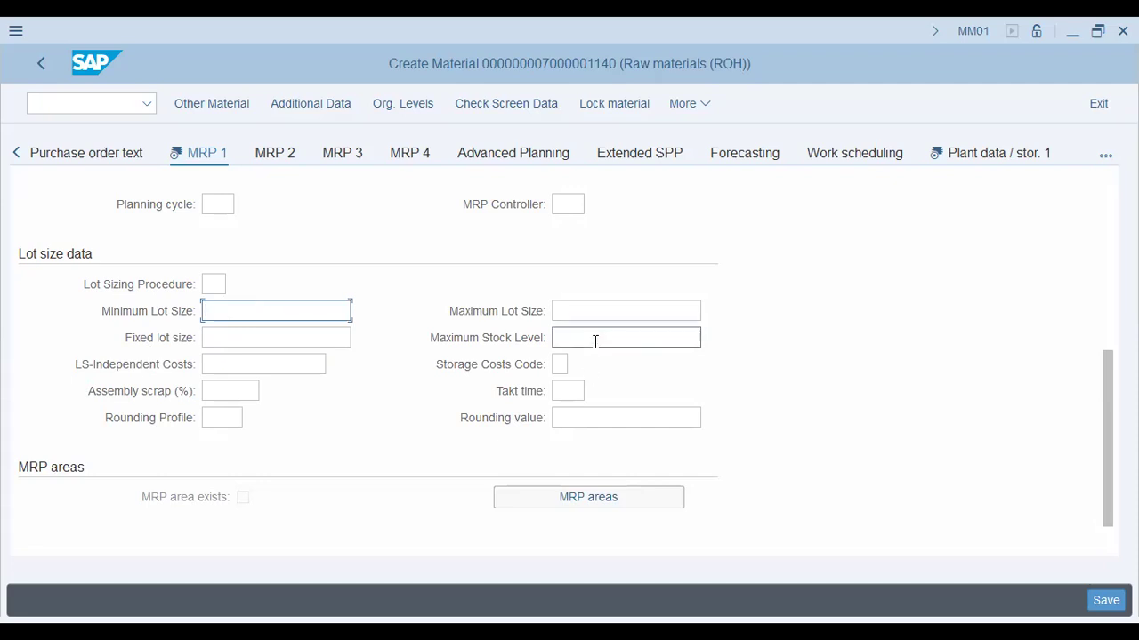
left_click(242, 396)
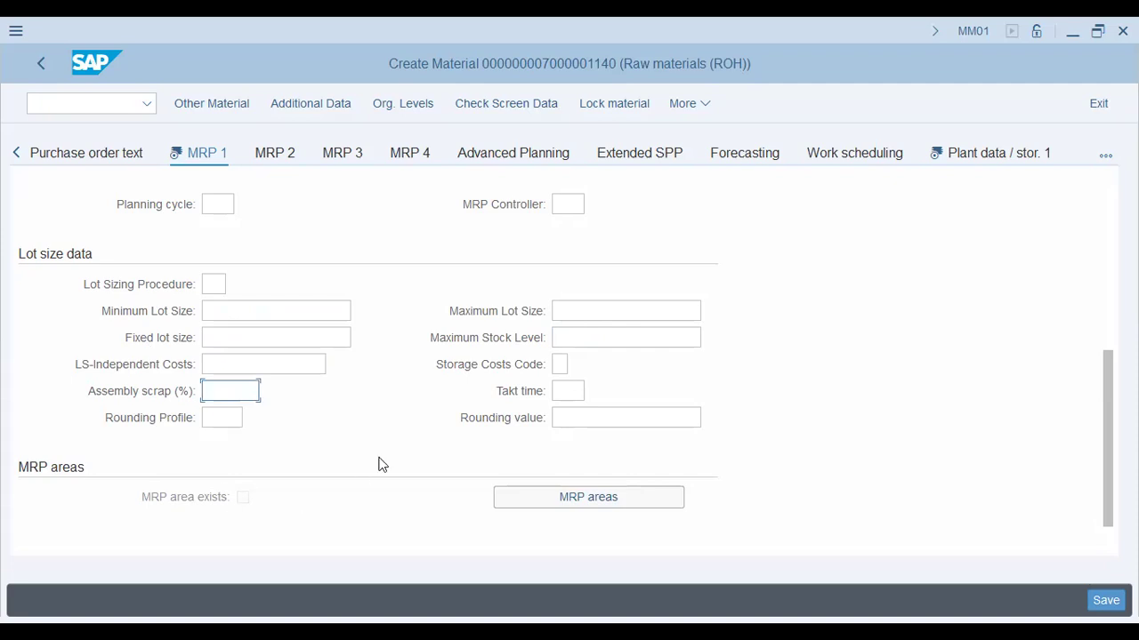
scroll(379, 462, "down", 1)
scroll(379, 463, "up", 5)
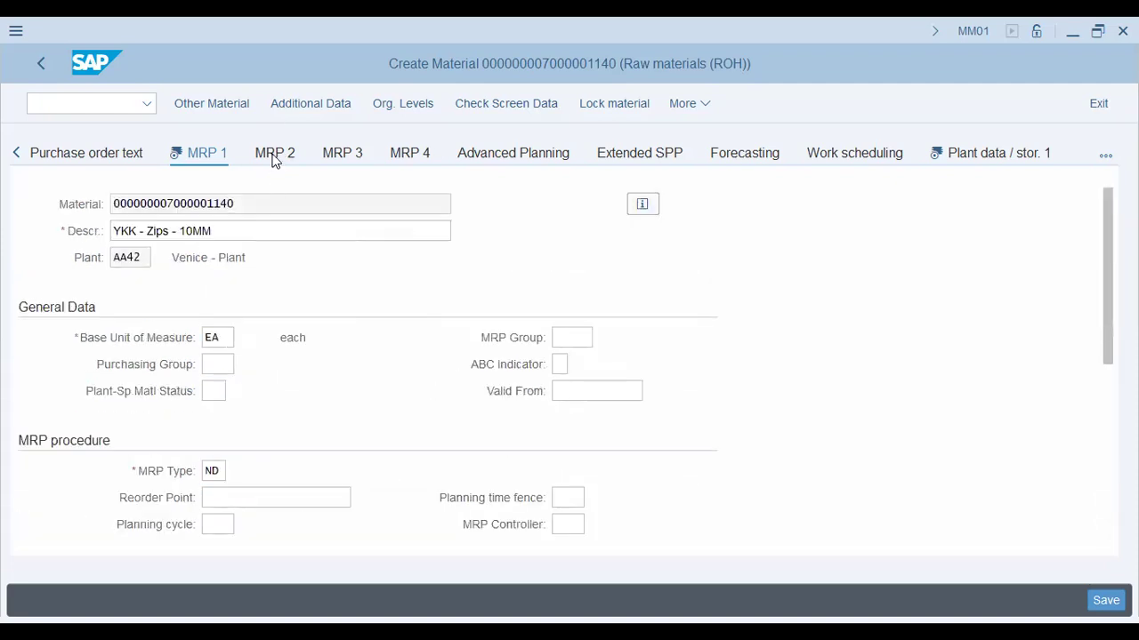
Open the Plant data / stor. 1 view and review its general data and shelf life fields, including unit of issue and temperature conditions.
left_click(953, 156)
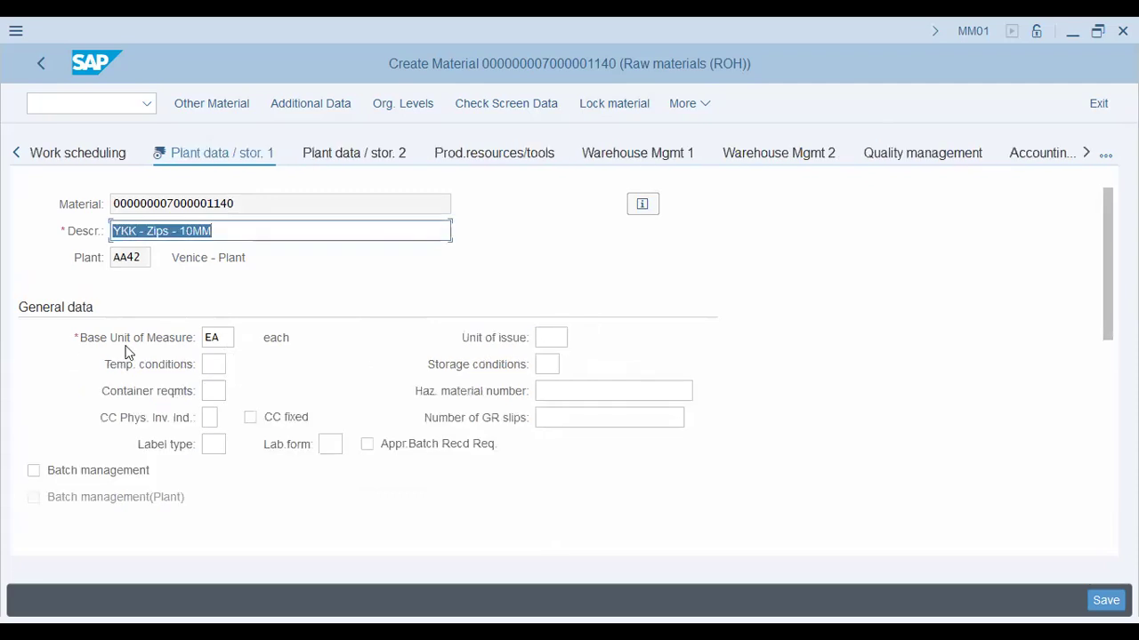
left_click(550, 337)
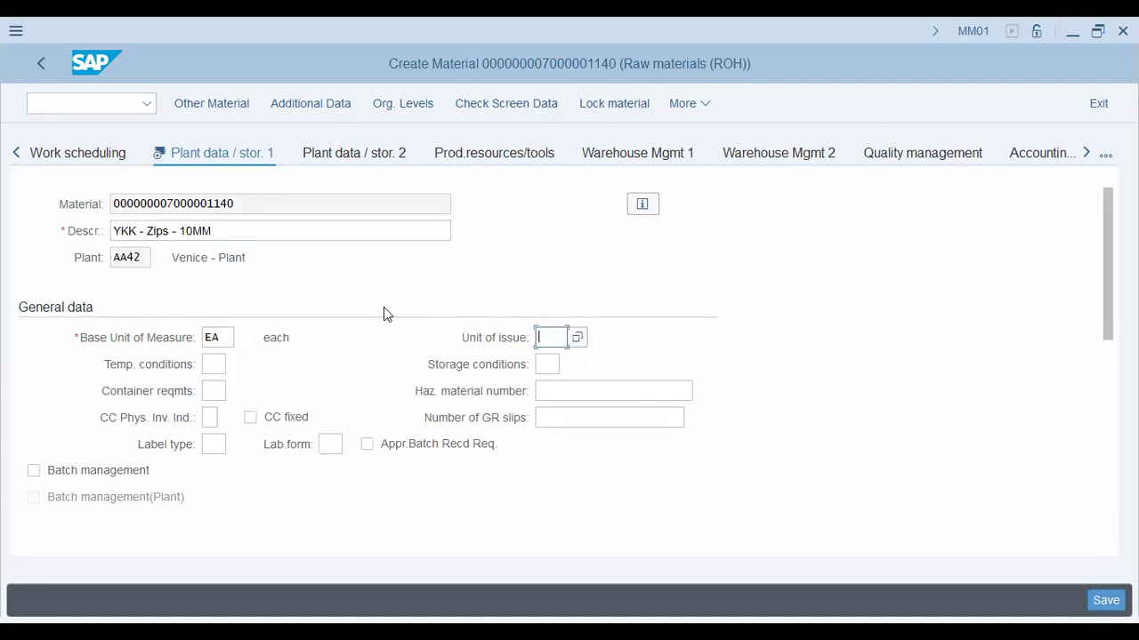
left_click(221, 361)
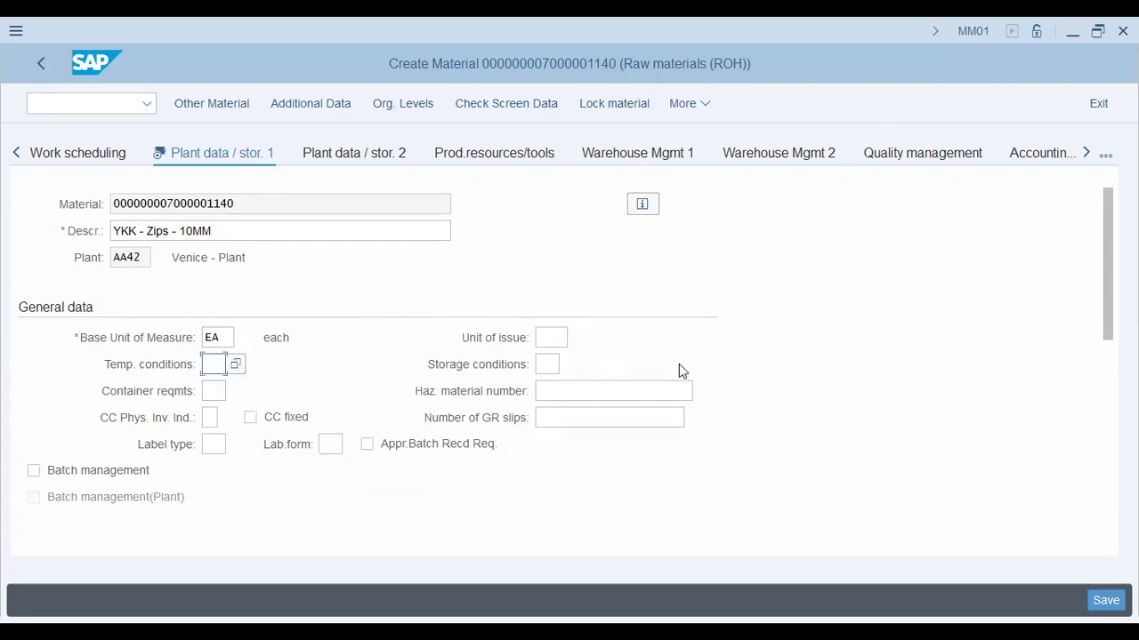
scroll(679, 365, "down", 2)
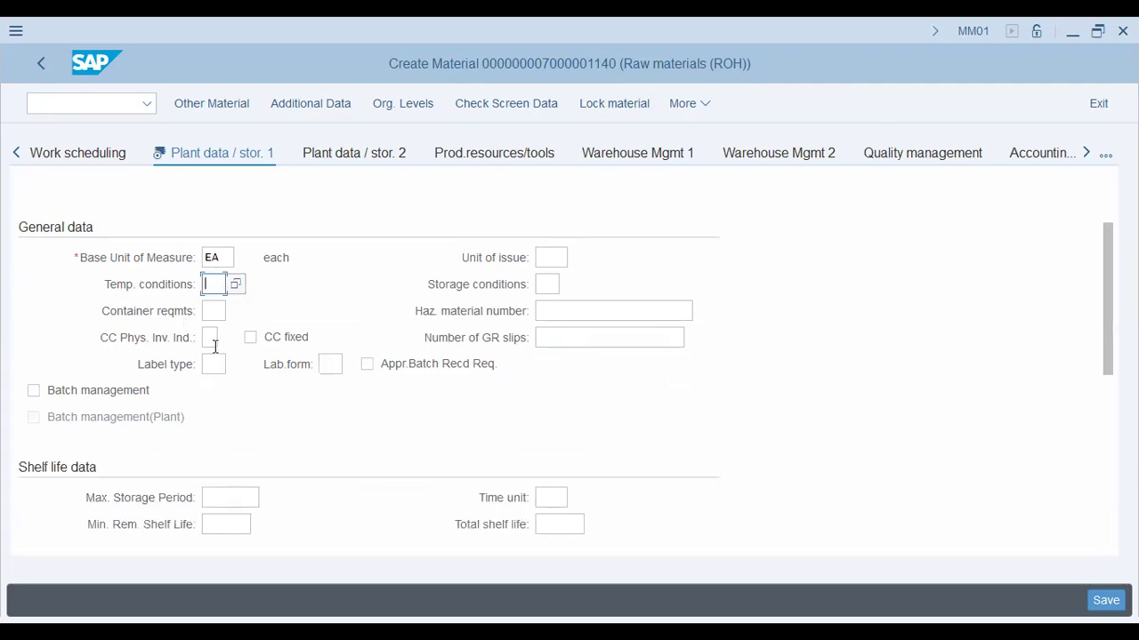
scroll(211, 343, "down", 4)
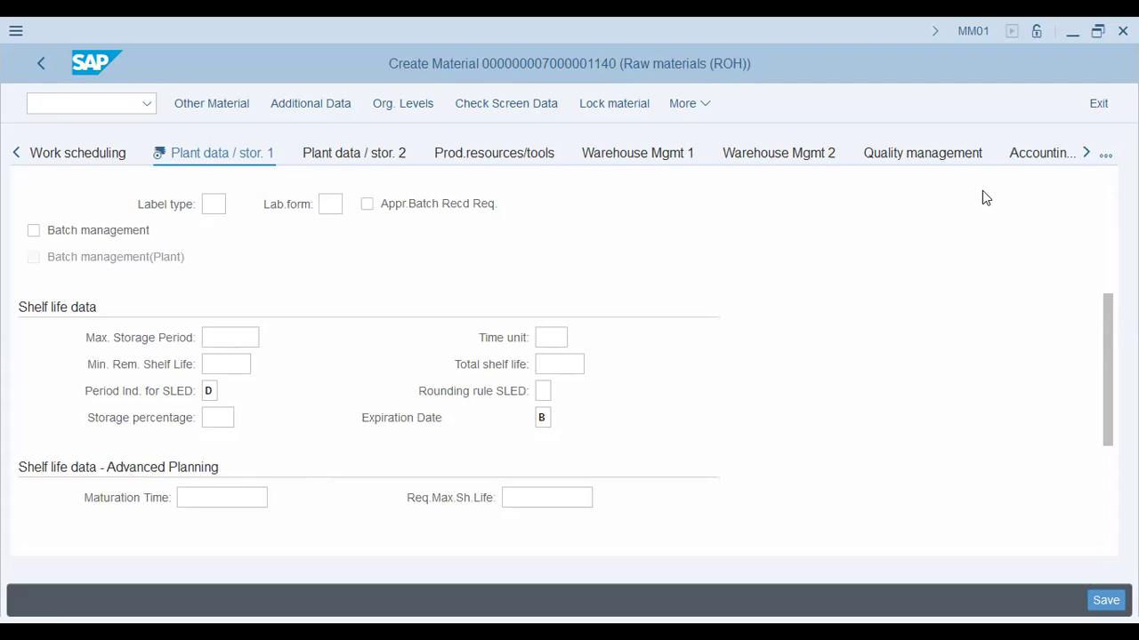
scroll(458, 333, "up", 6)
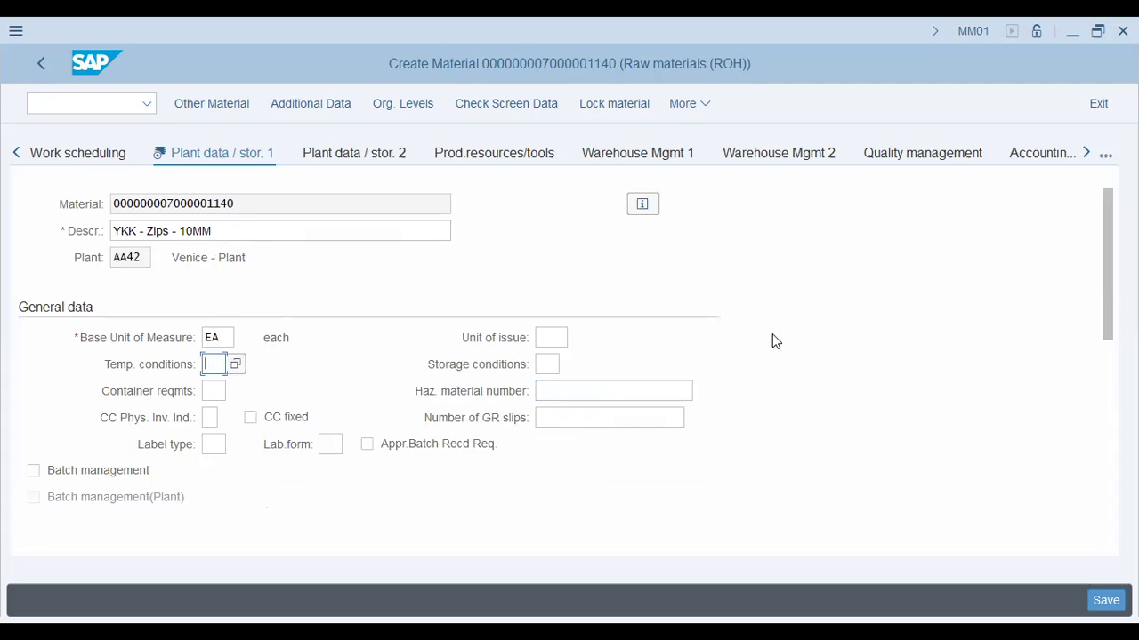
Save the material, supplying KP as the required availability check in the MRP 3 view.
left_click(1086, 153)
left_click(1086, 153)
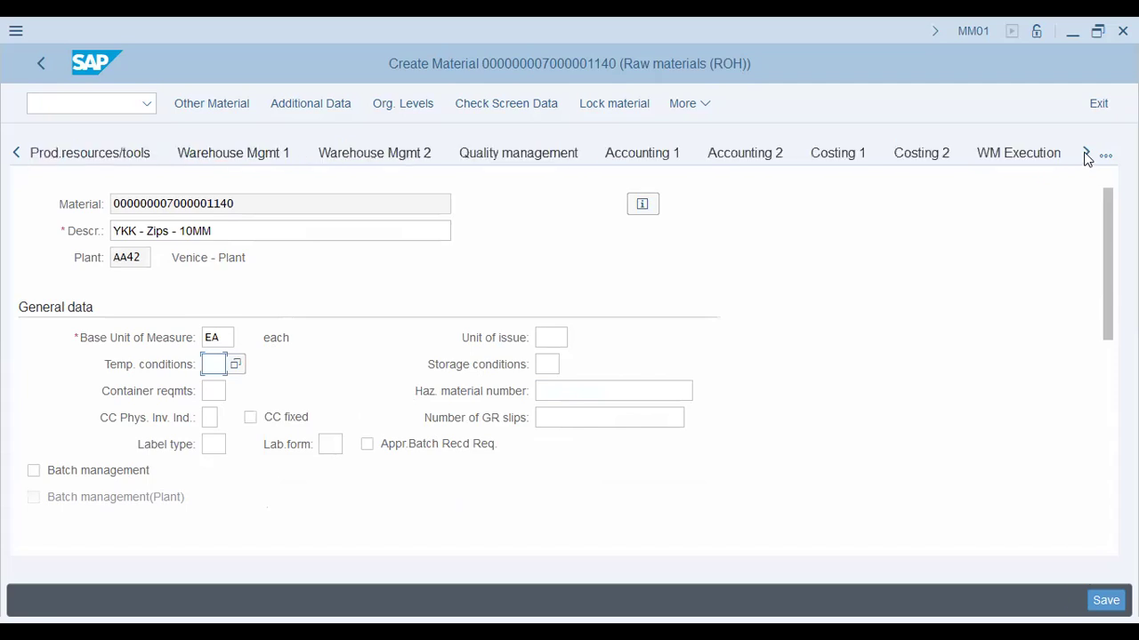
left_click(1086, 153)
left_click(1106, 602)
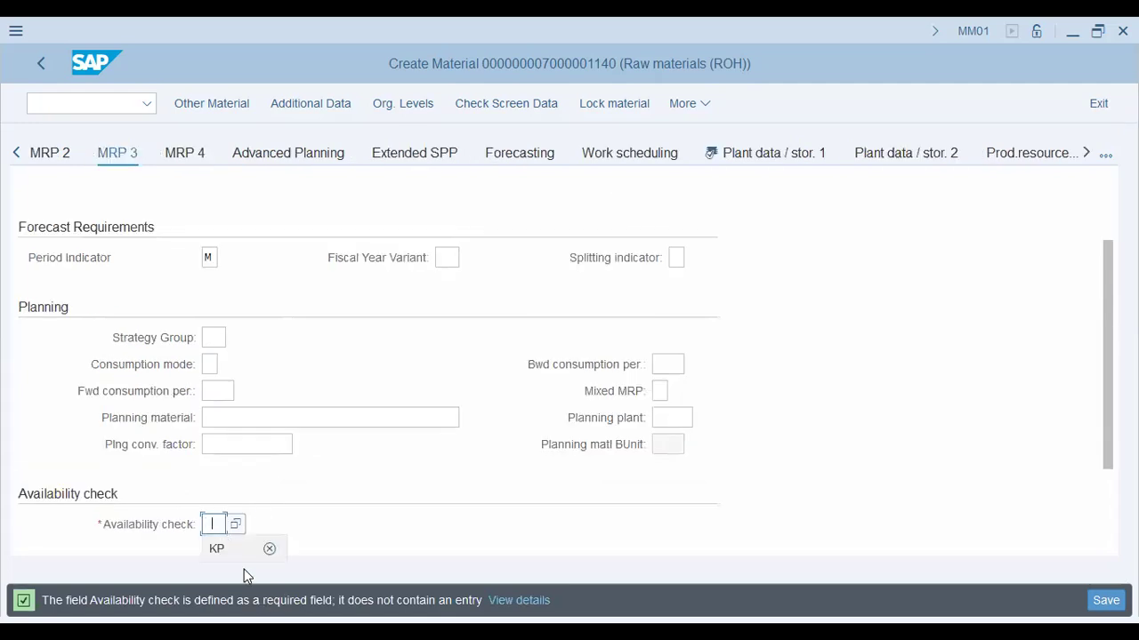
left_click(227, 552)
key("Return")
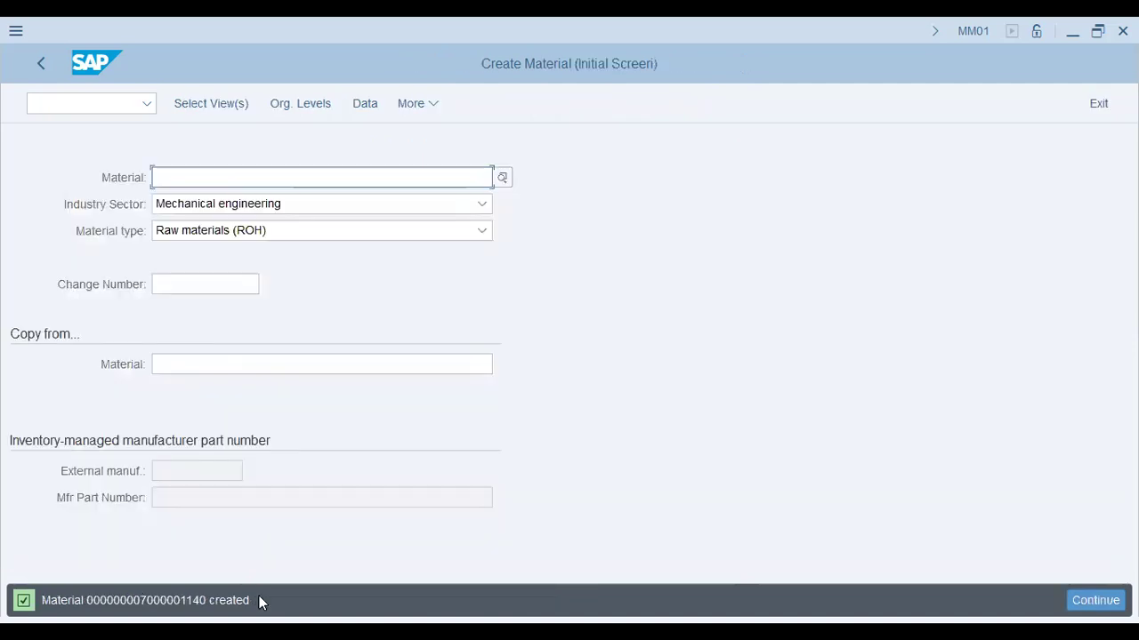
left_click(259, 597)
left_click_drag(256, 600, 139, 601)
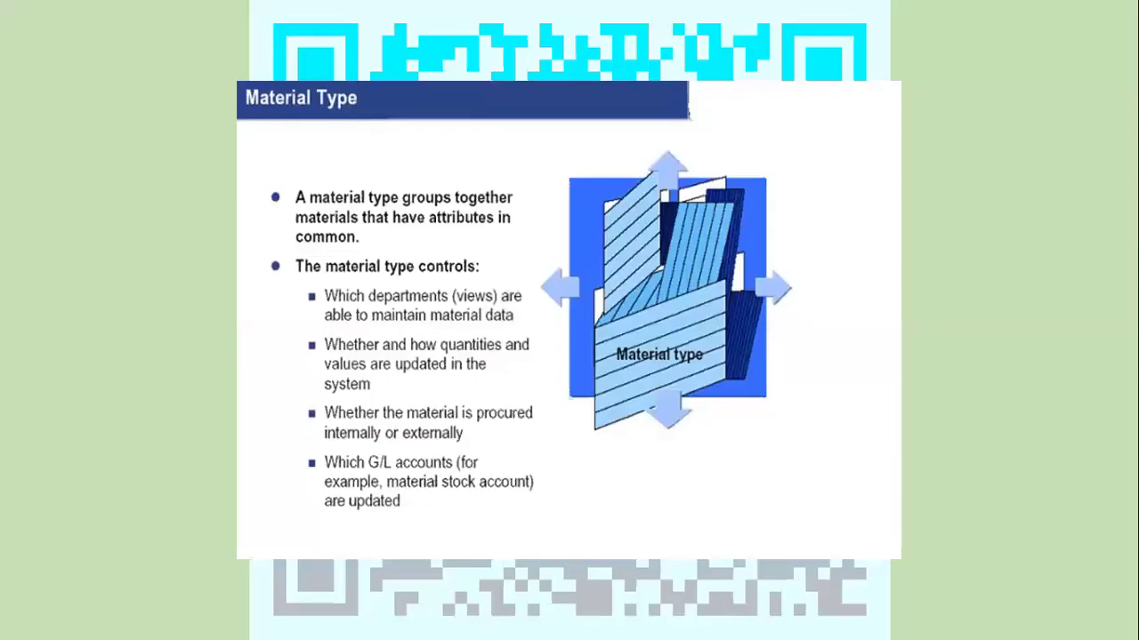
left_click(381, 219)
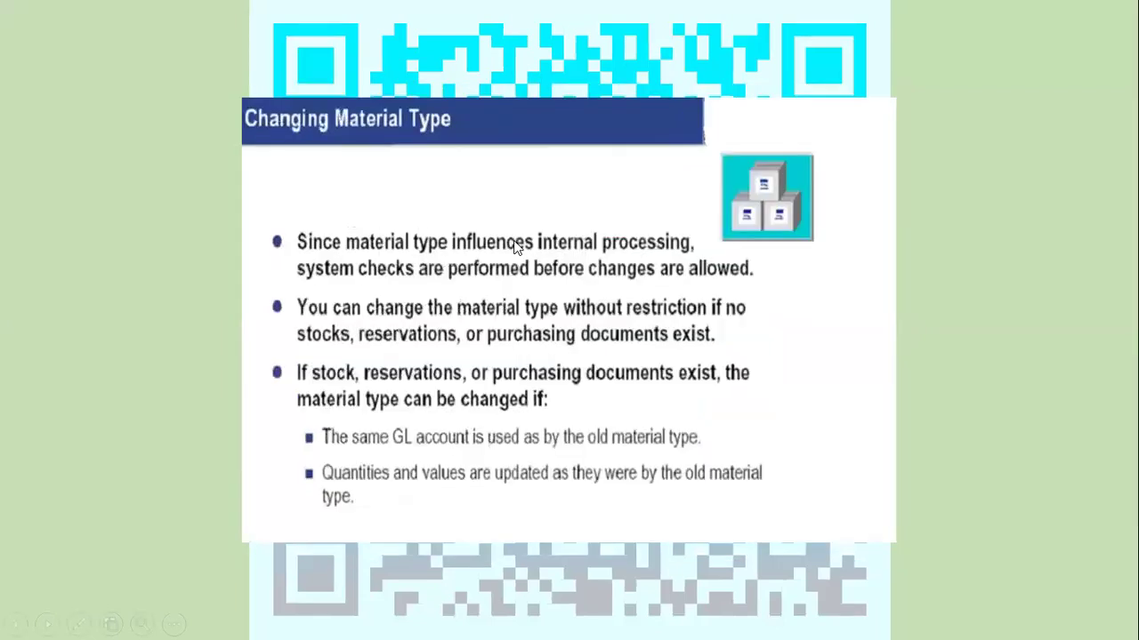
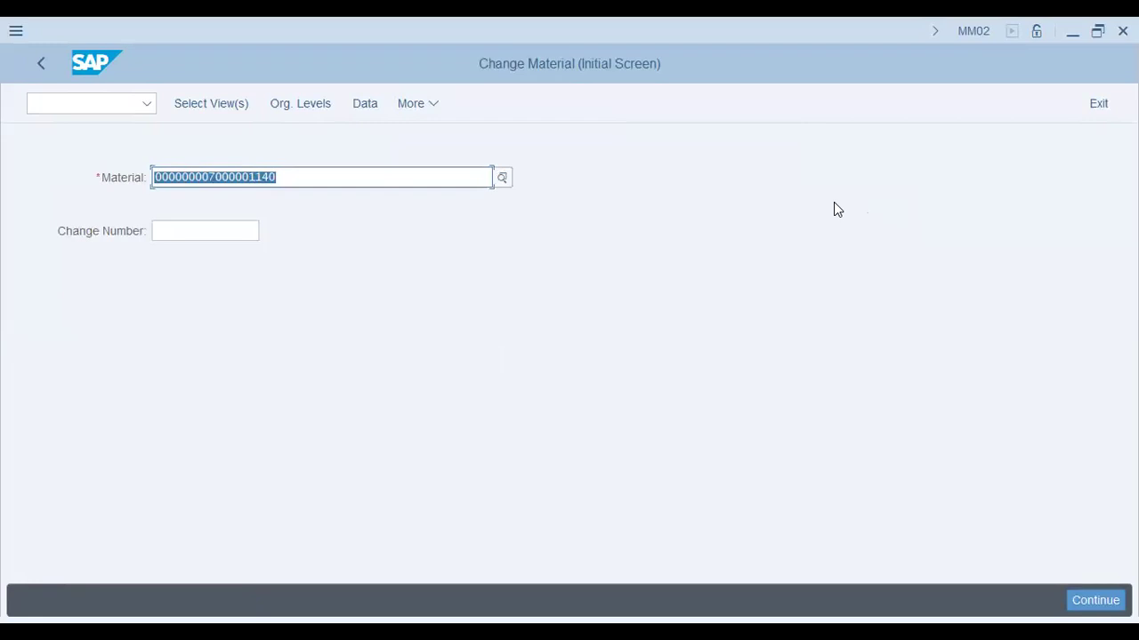
Open the YKK - Zips - 10MM material for change in MM02 with views MRP 1 to MRP 4 for plant AA42.
left_click(210, 105)
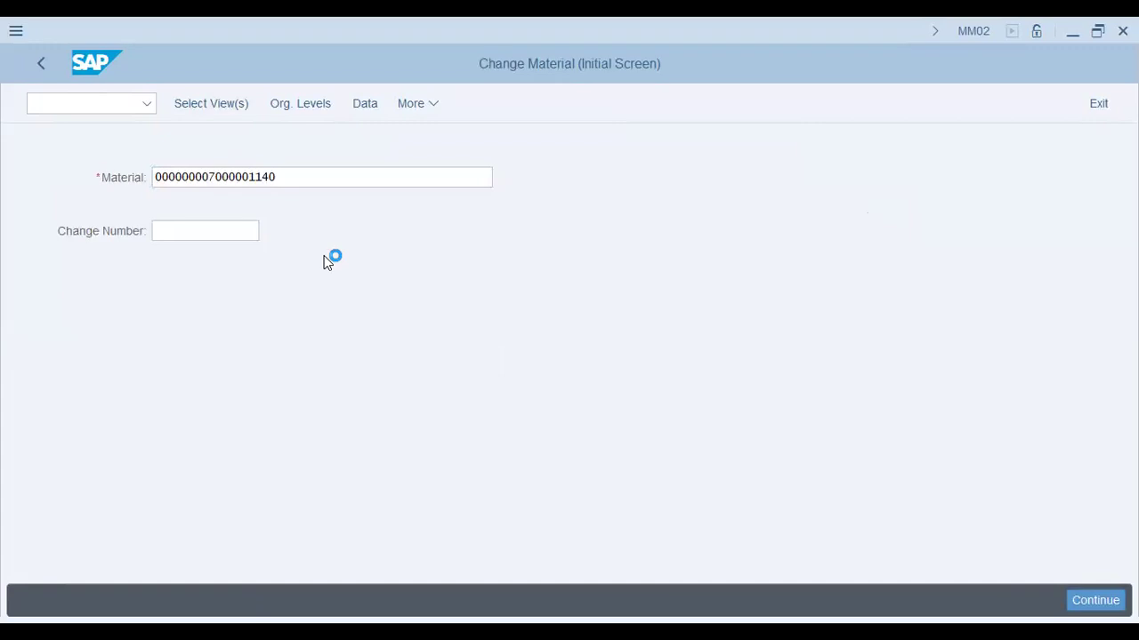
key("Return")
left_click(363, 299)
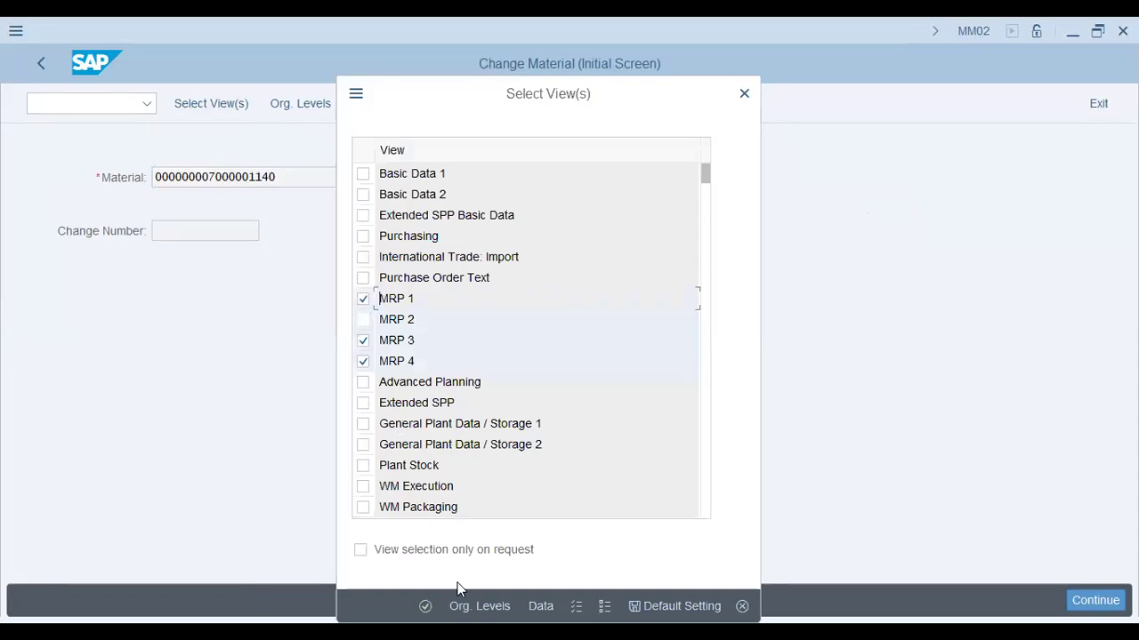
key("Return")
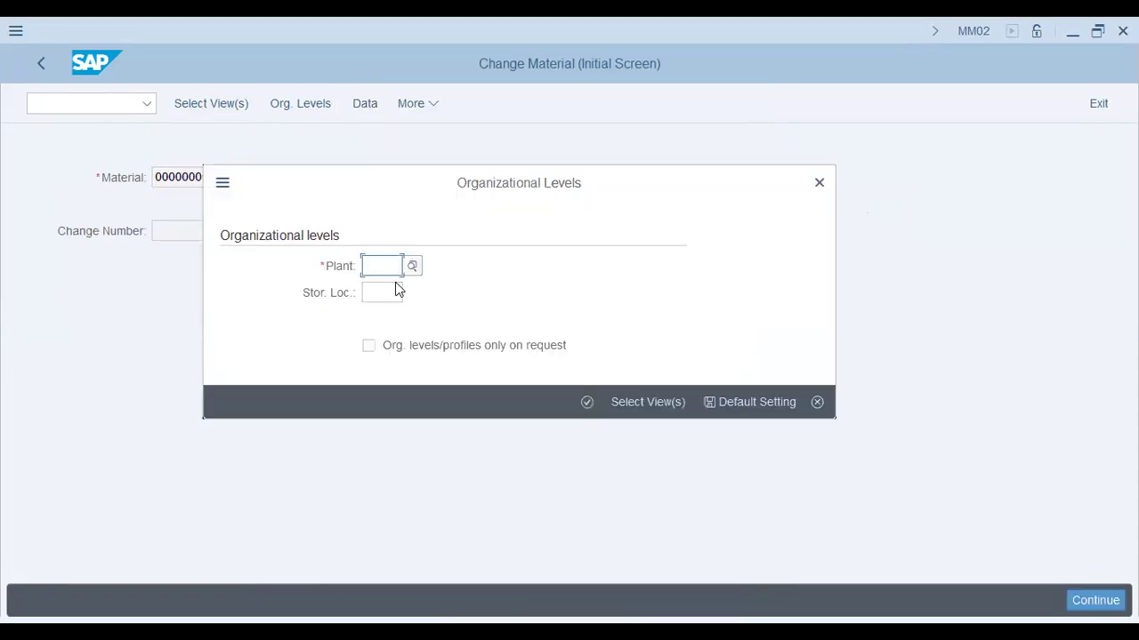
key("Return")
key("Return")
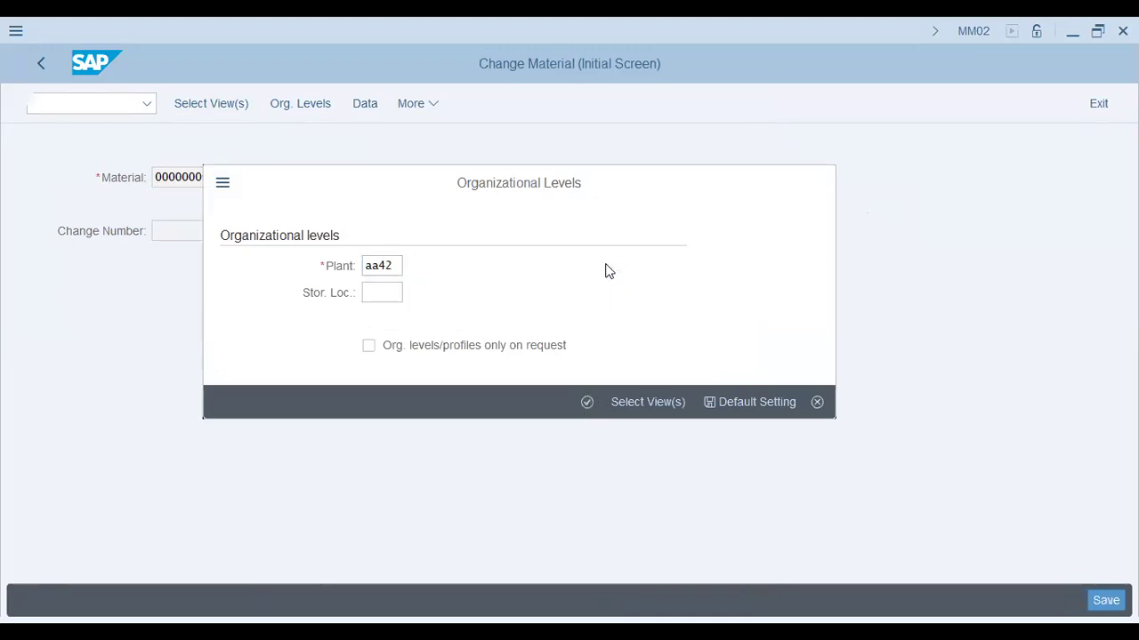
key("Return")
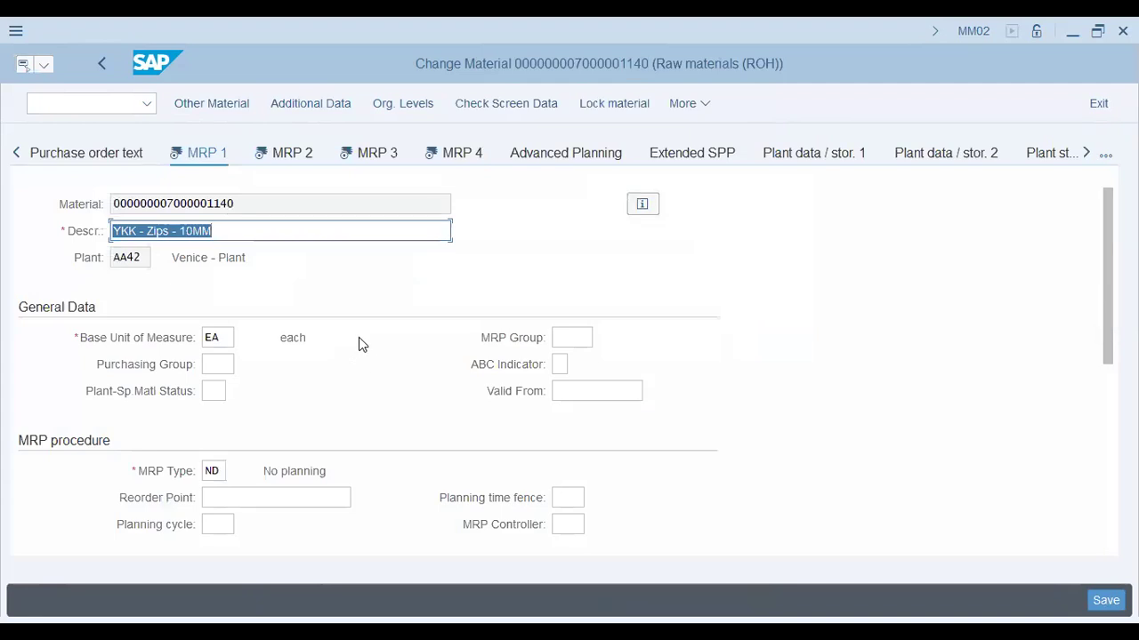
Review the MRP 1 view of the saved material, from general data and MRP procedure to lot size data and MRP areas.
scroll(360, 340, "down", 3)
scroll(359, 337, "down", 2)
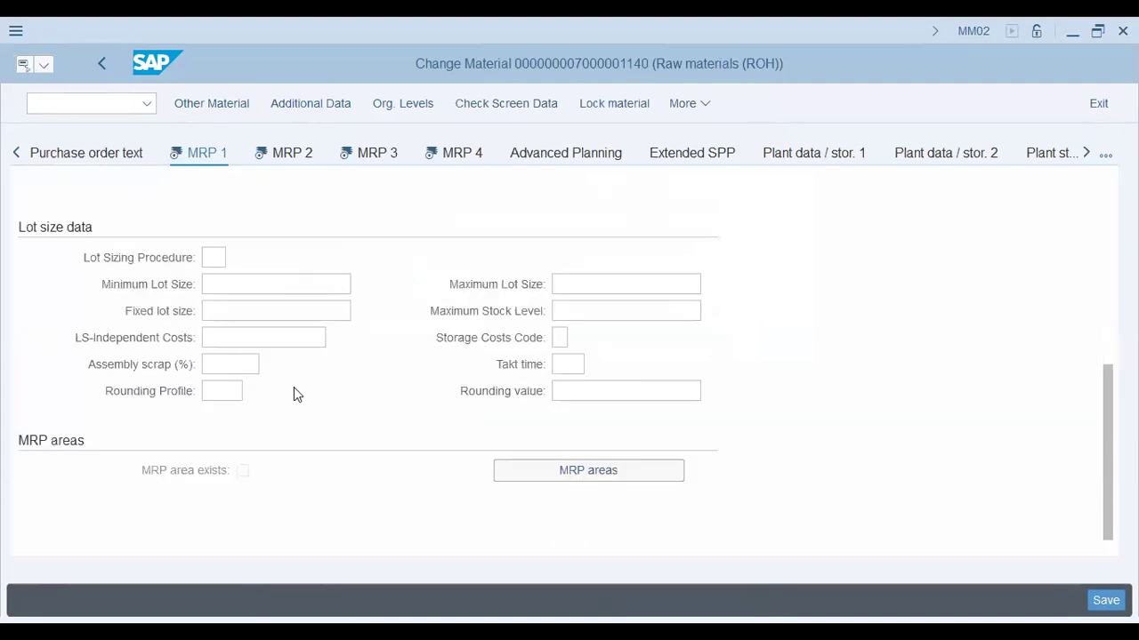
scroll(294, 391, "up", 5)
scroll(183, 307, "down", 1)
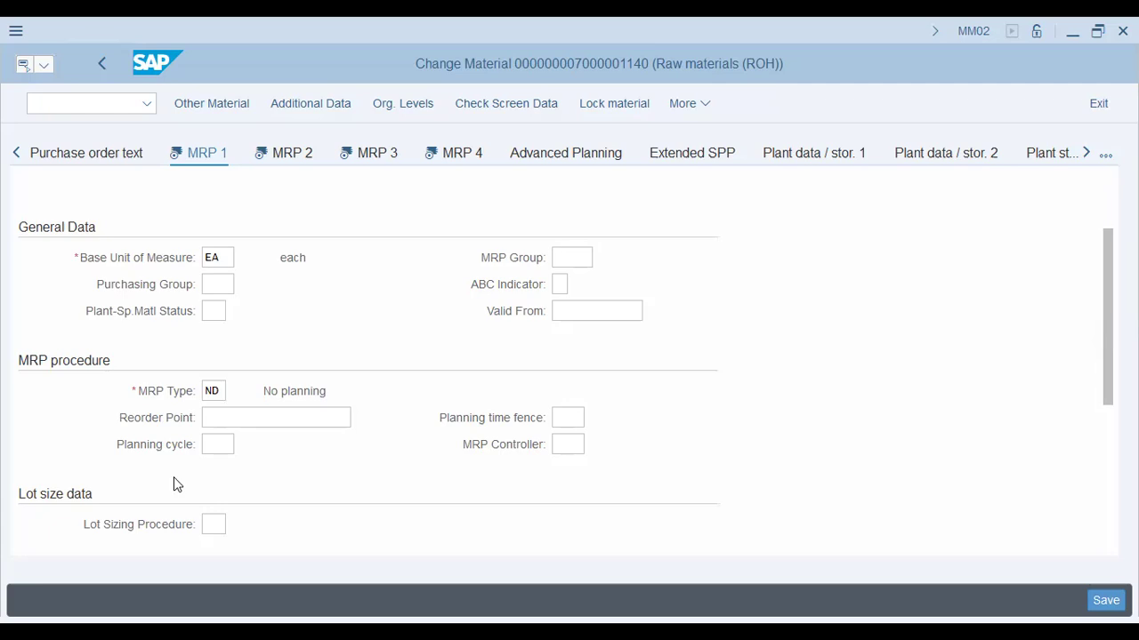
scroll(265, 460, "down", 1)
scroll(265, 456, "down", 2)
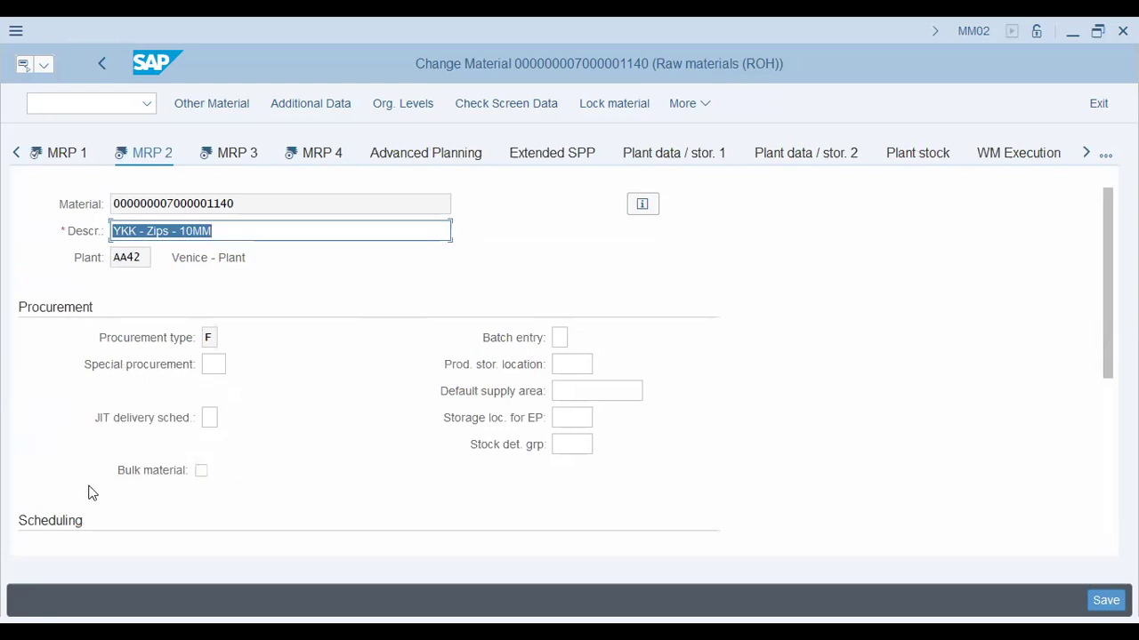
Open the MRP 2 view, skim its sections and look through the available procurement types without changing the entry.
scroll(89, 490, "down", 2)
scroll(102, 418, "down", 2)
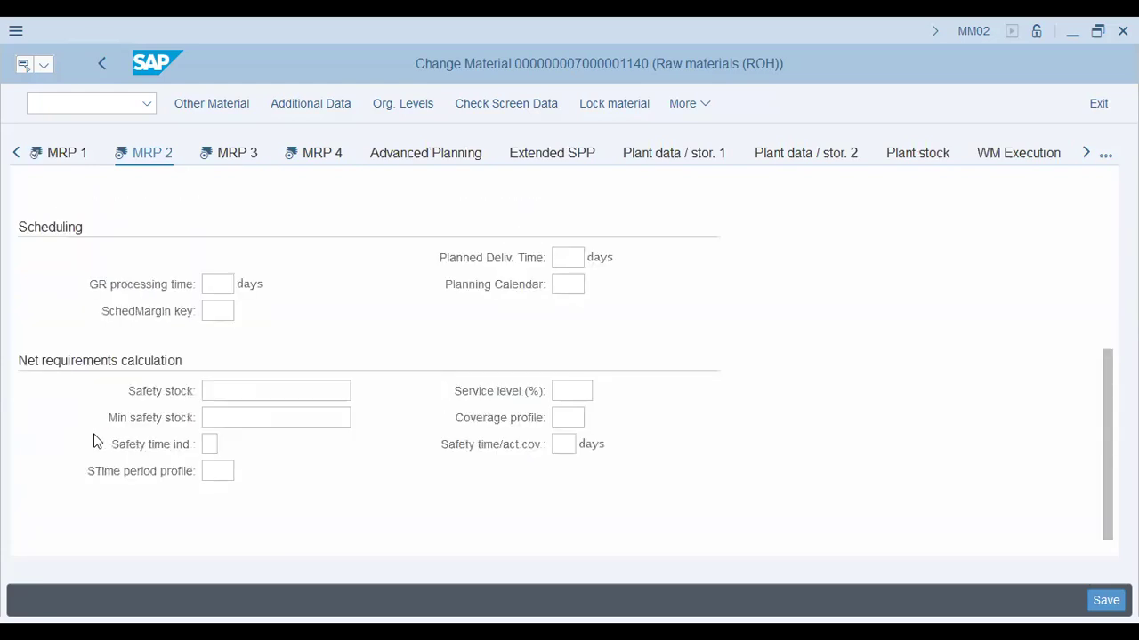
scroll(219, 361, "up", 4)
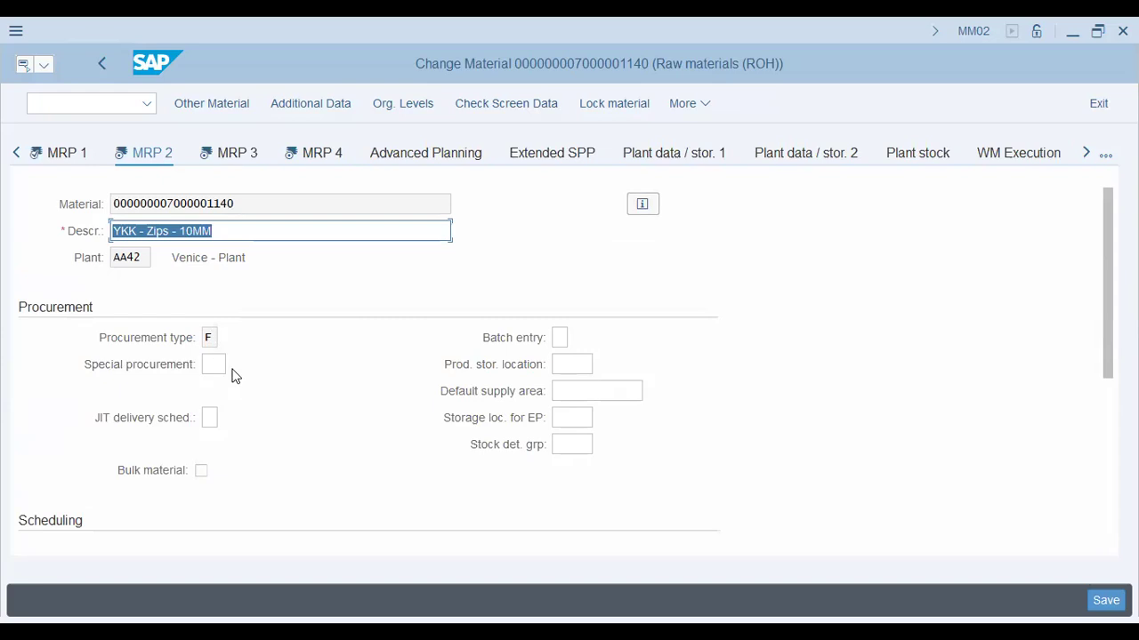
left_click(231, 343)
left_click(229, 341)
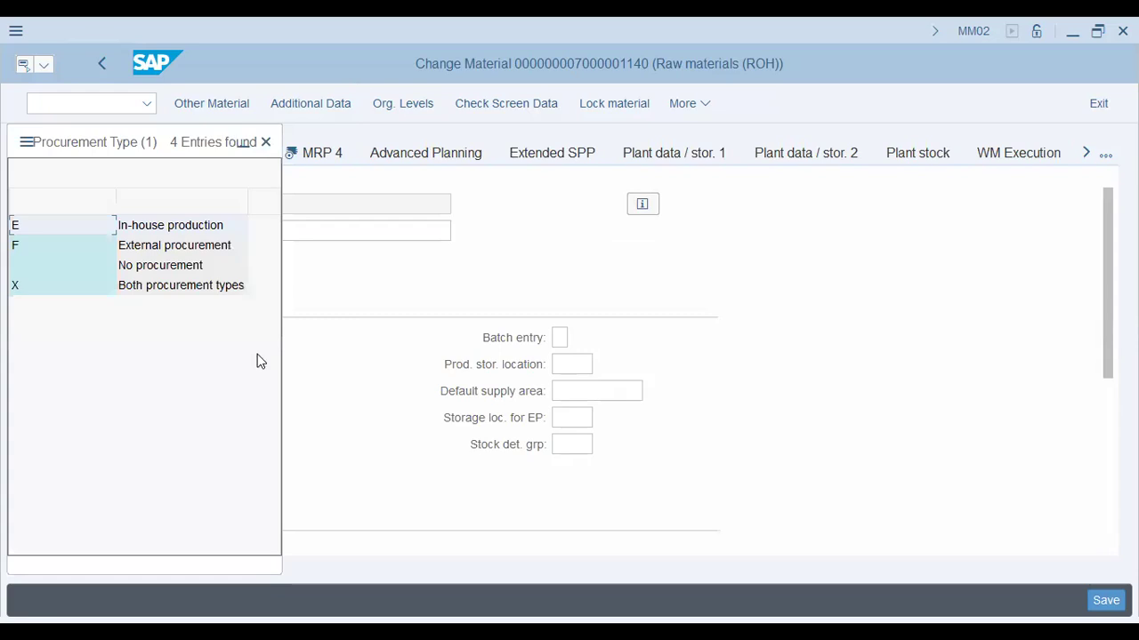
left_click(178, 265)
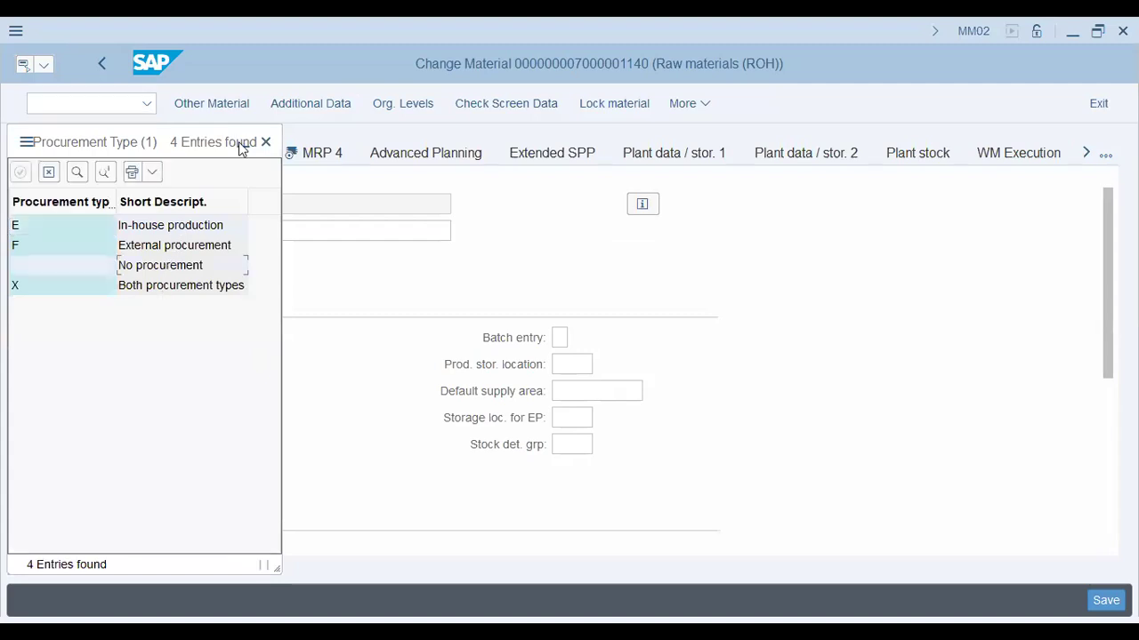
left_click(266, 141)
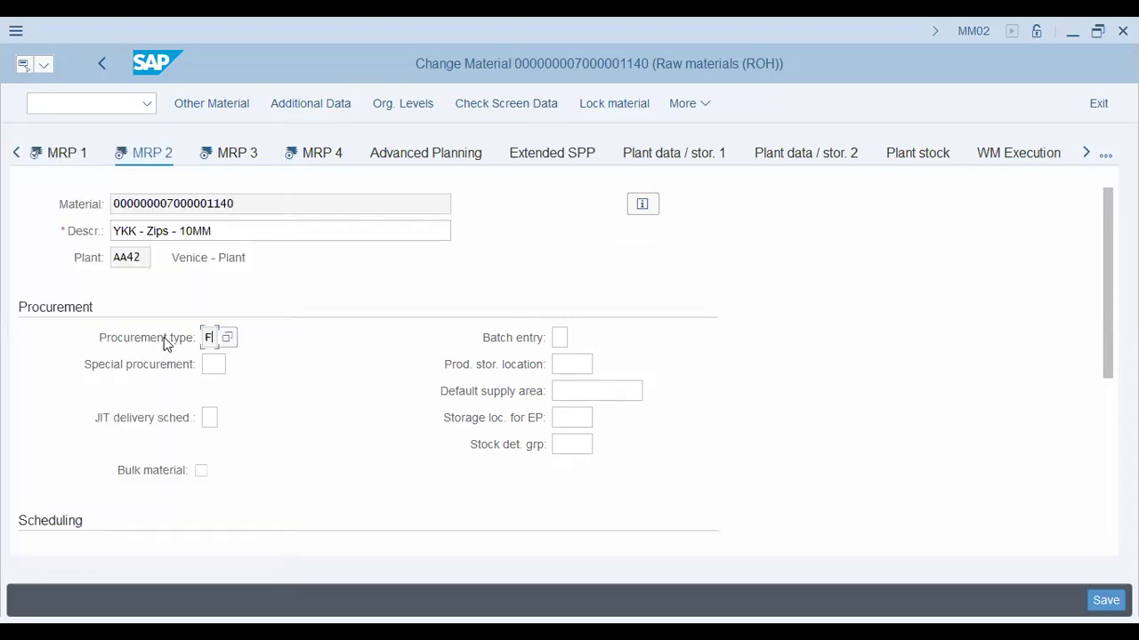
Check the special procurement options without editing the entries, and examine the default supply area and bulk material fields.
left_click(216, 366)
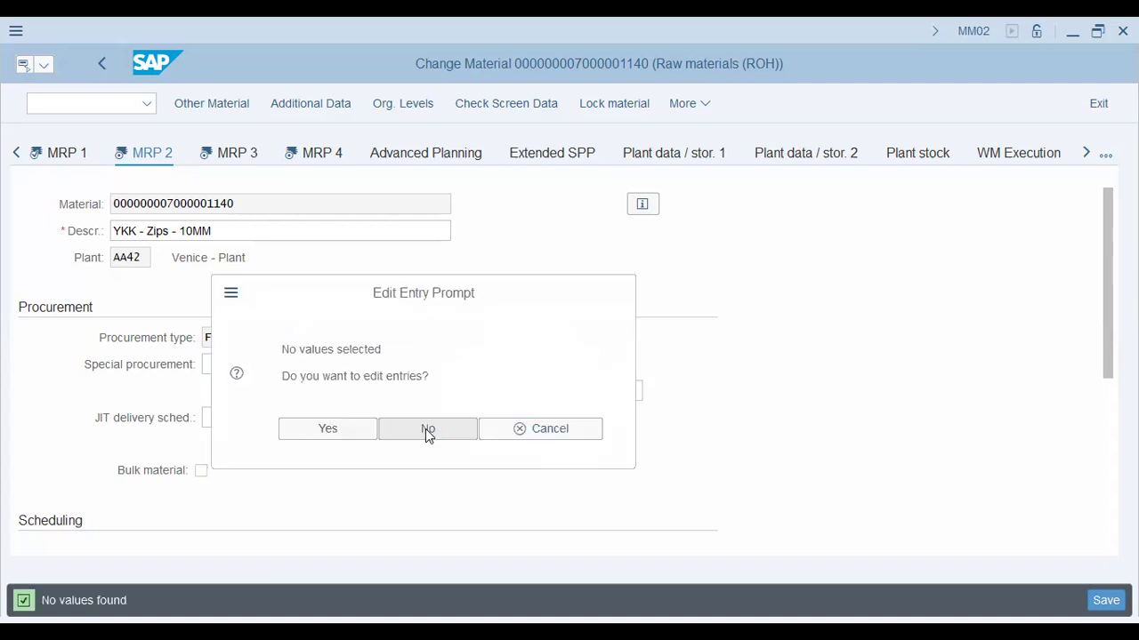
left_click(427, 431)
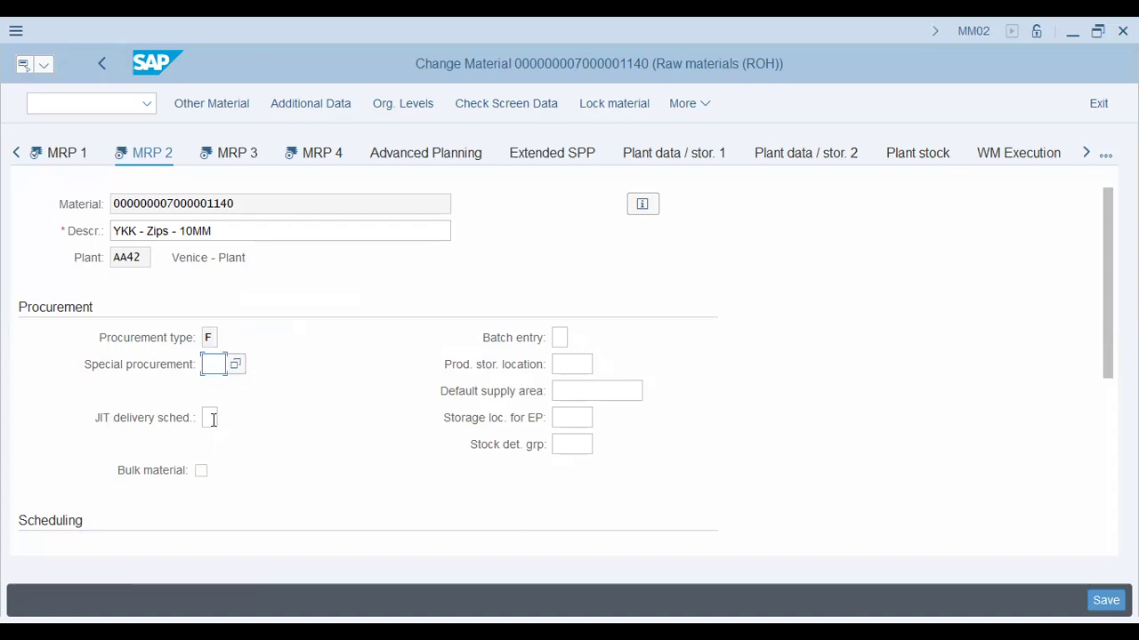
left_click(603, 390)
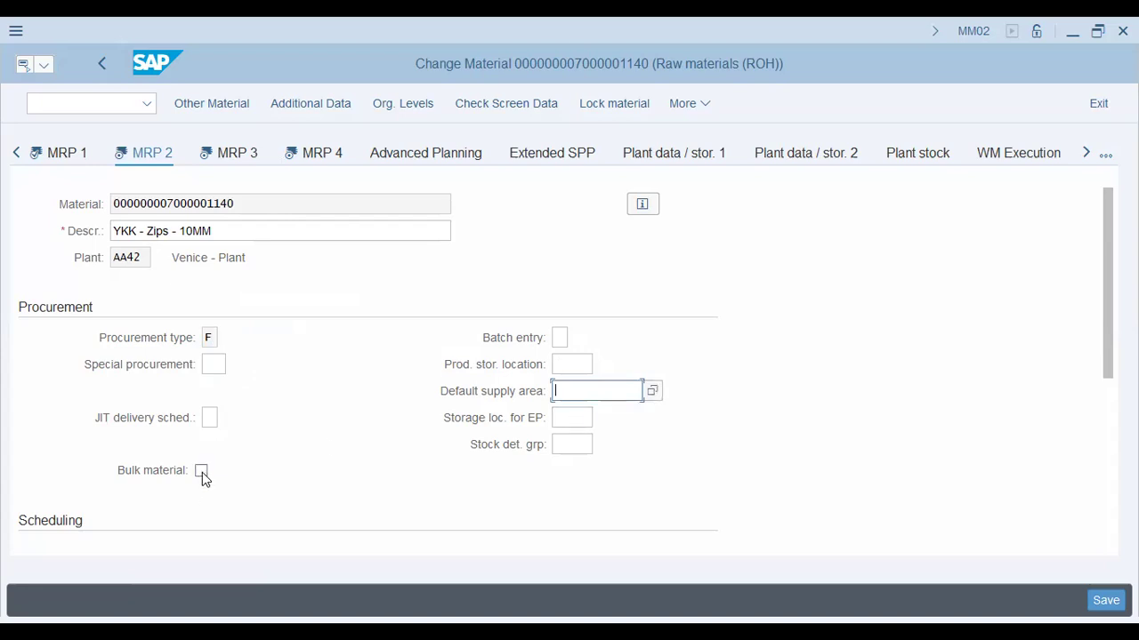
scroll(326, 435, "down", 1)
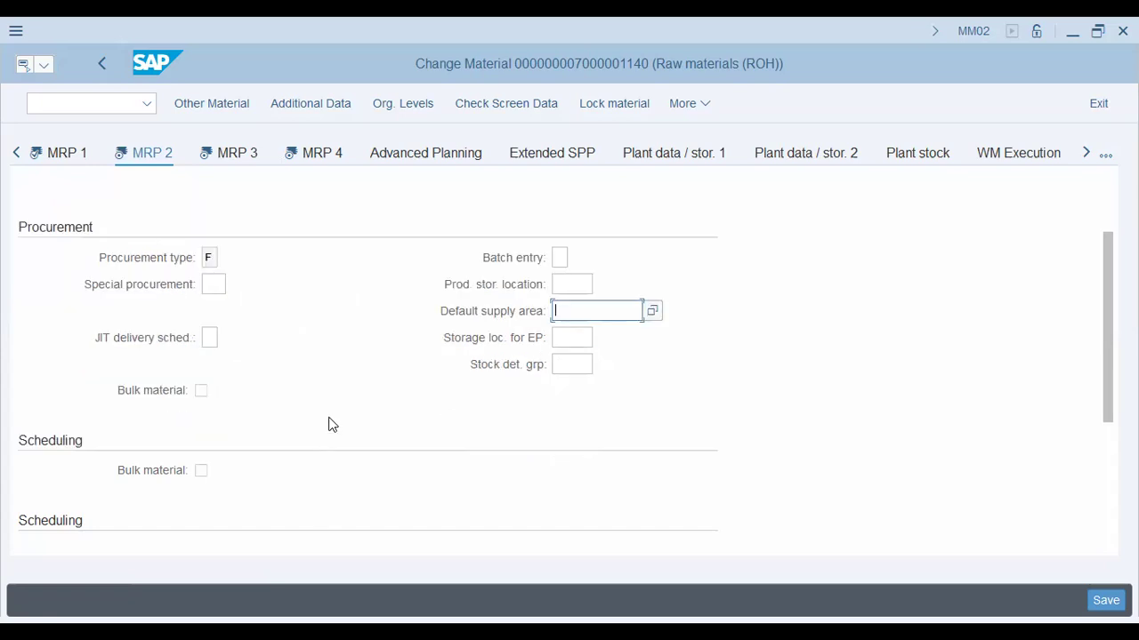
Examine the Scheduling and Net requirements calculation fields of the MRP 2 view, including SchedMargin key, planned delivery time, safety stock and service level.
scroll(262, 377, "down", 2)
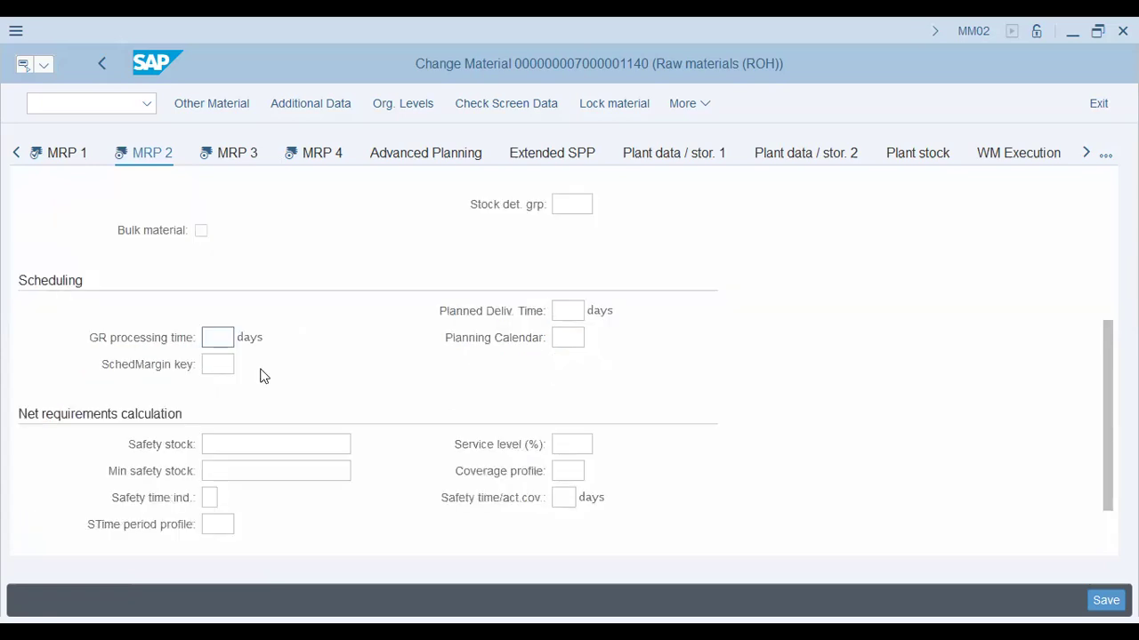
left_click(210, 364)
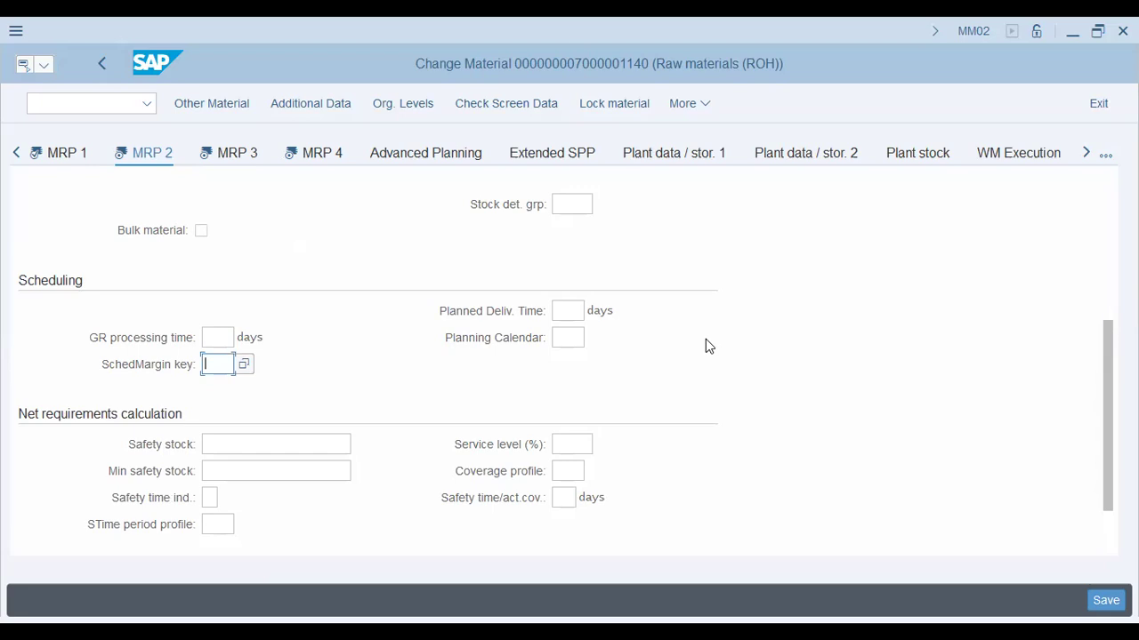
left_click(567, 310)
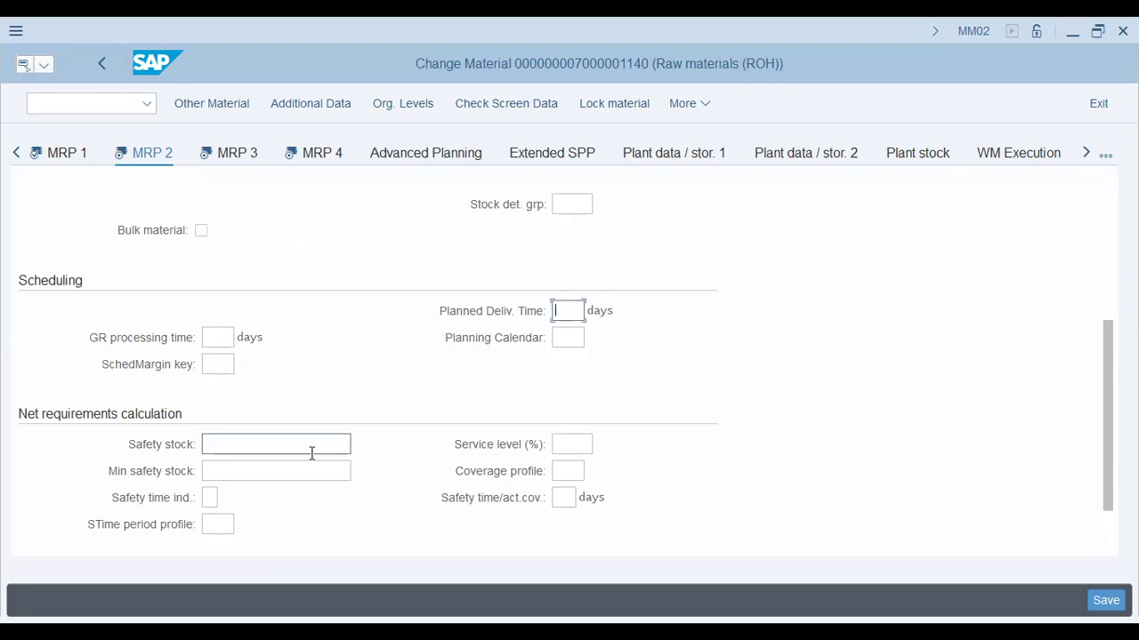
left_click(256, 445)
left_click(254, 473)
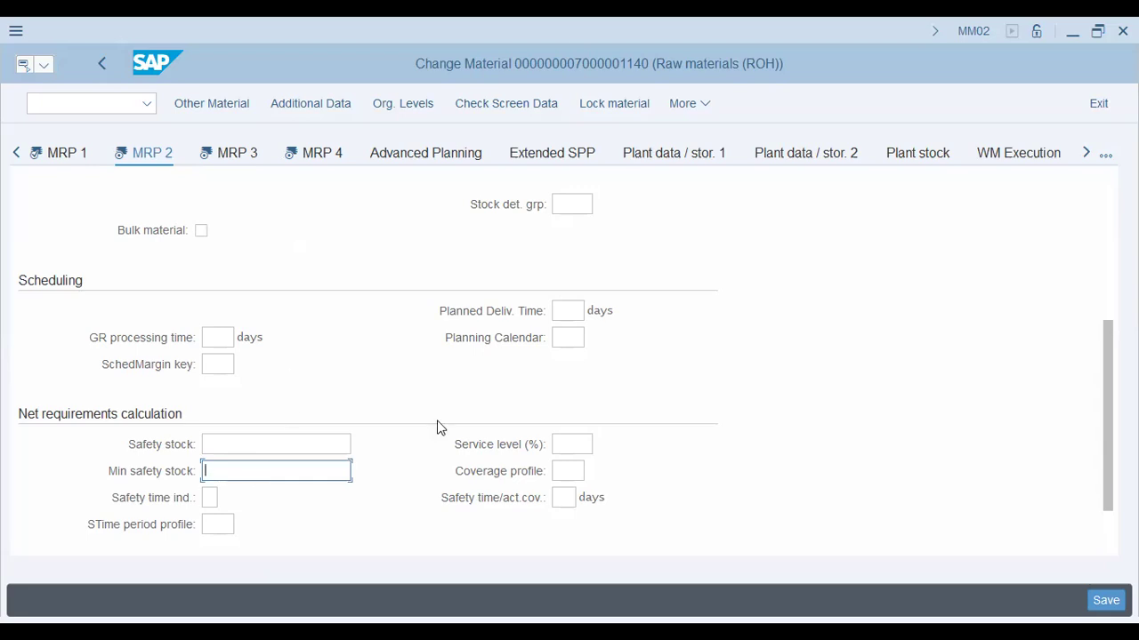
left_click(581, 444)
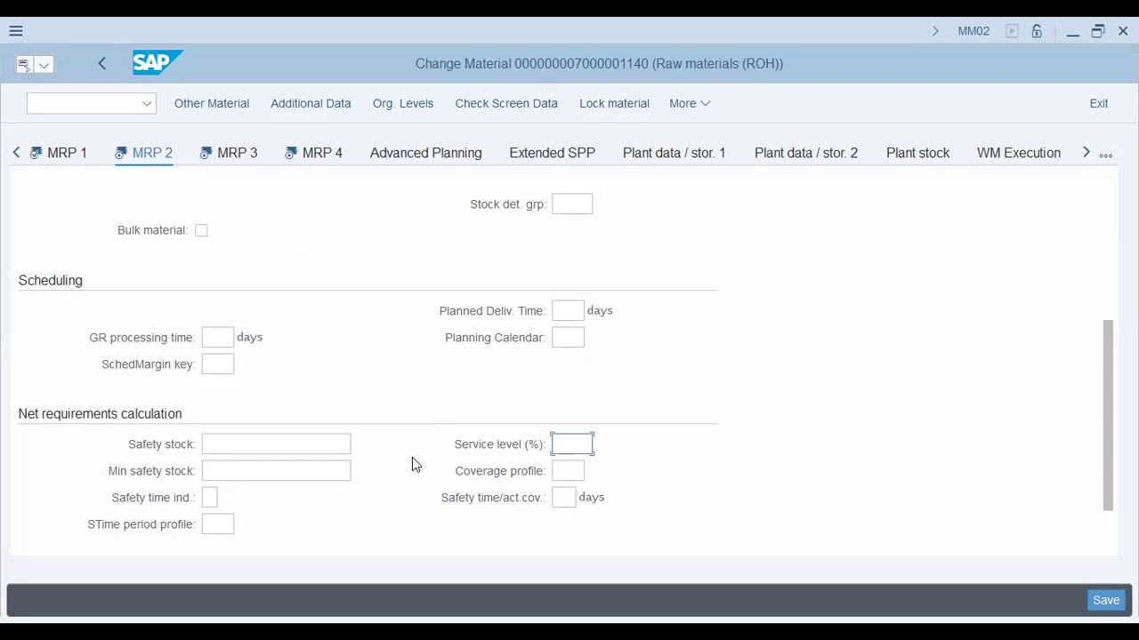
Open the MRP 3 view and skim its forecast requirements, planning and availability check sections.
left_click(238, 156)
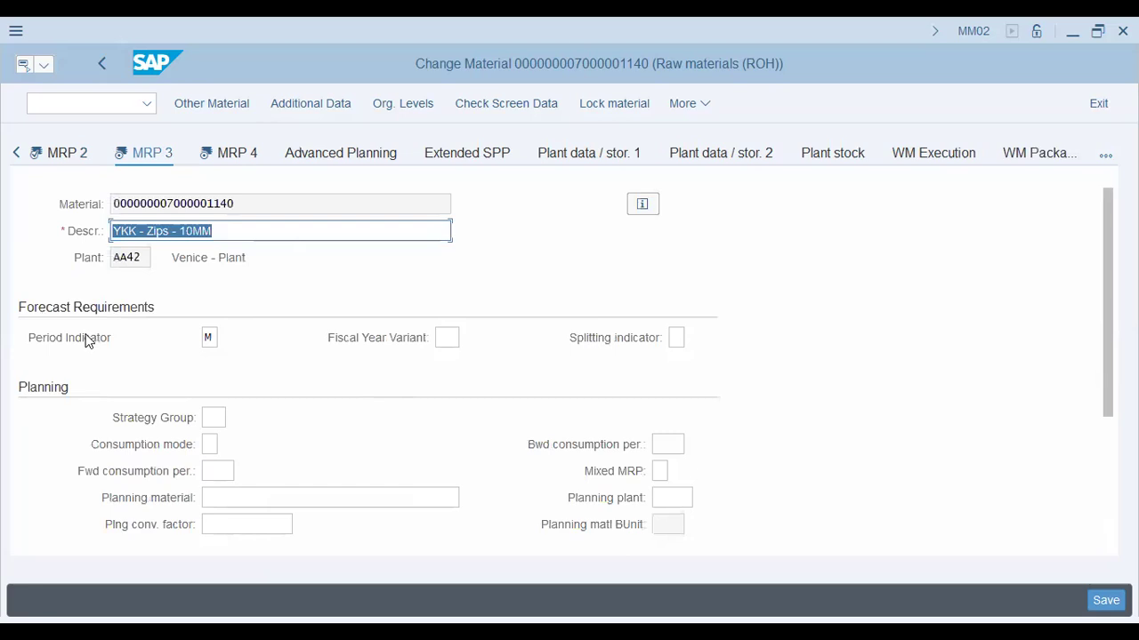
scroll(89, 364, "down", 2)
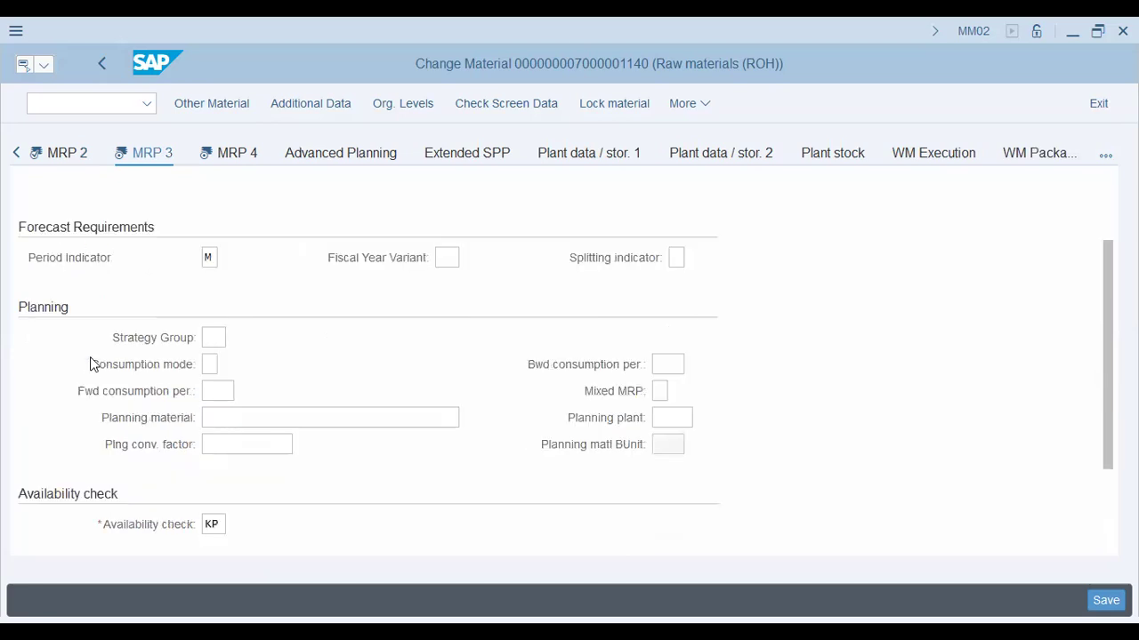
scroll(84, 424, "down", 2)
scroll(84, 429, "down", 1)
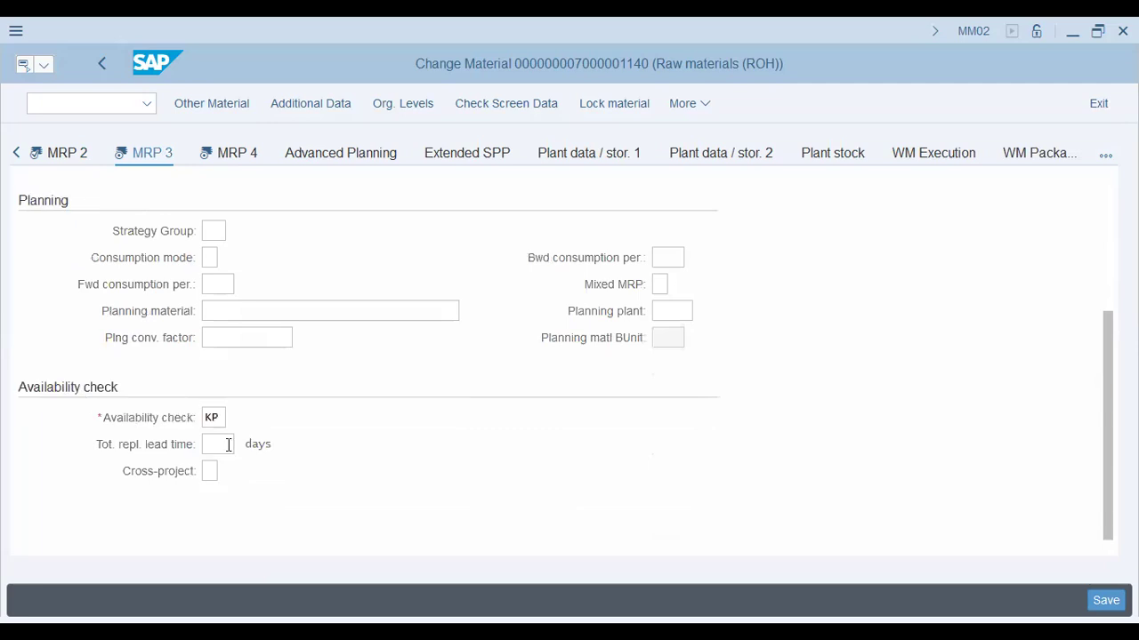
left_click(135, 452)
scroll(347, 425, "up", 3)
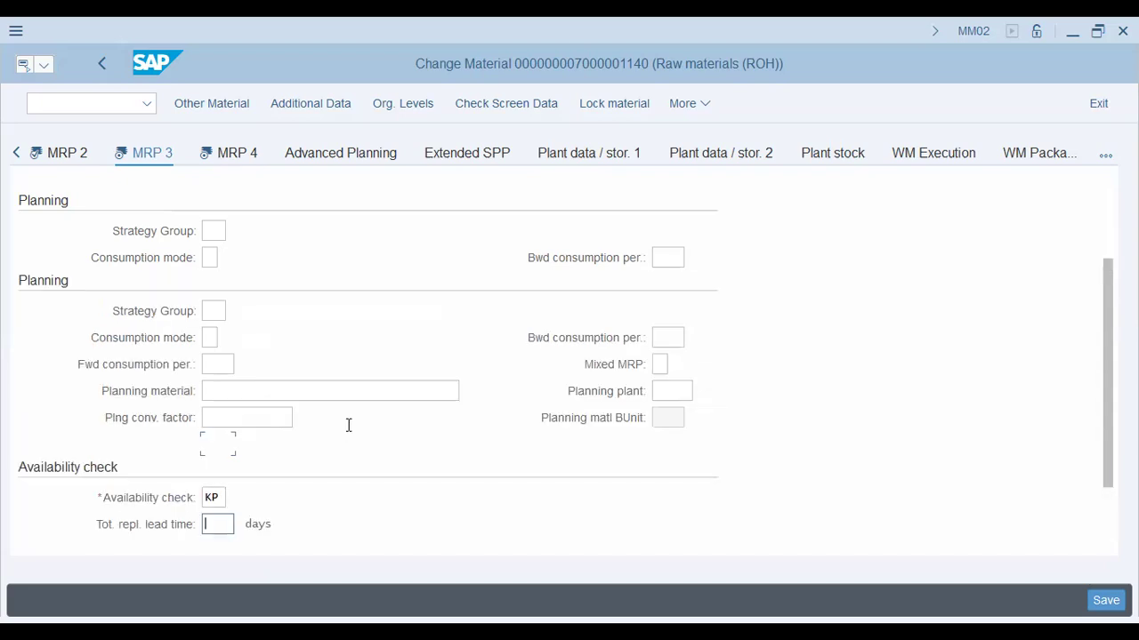
scroll(348, 425, "up", 4)
scroll(203, 382, "down", 3)
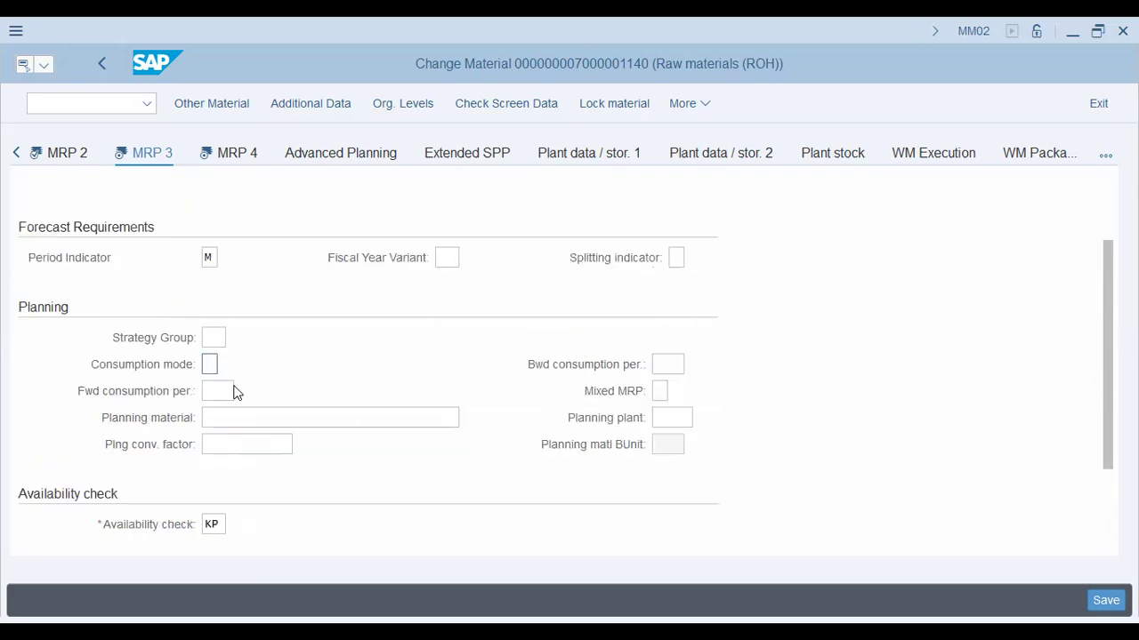
Check the forward consumption, planning material and fiscal year variant fields, and look through the available period indicators without changing the entry.
left_click(222, 388)
left_click(275, 423)
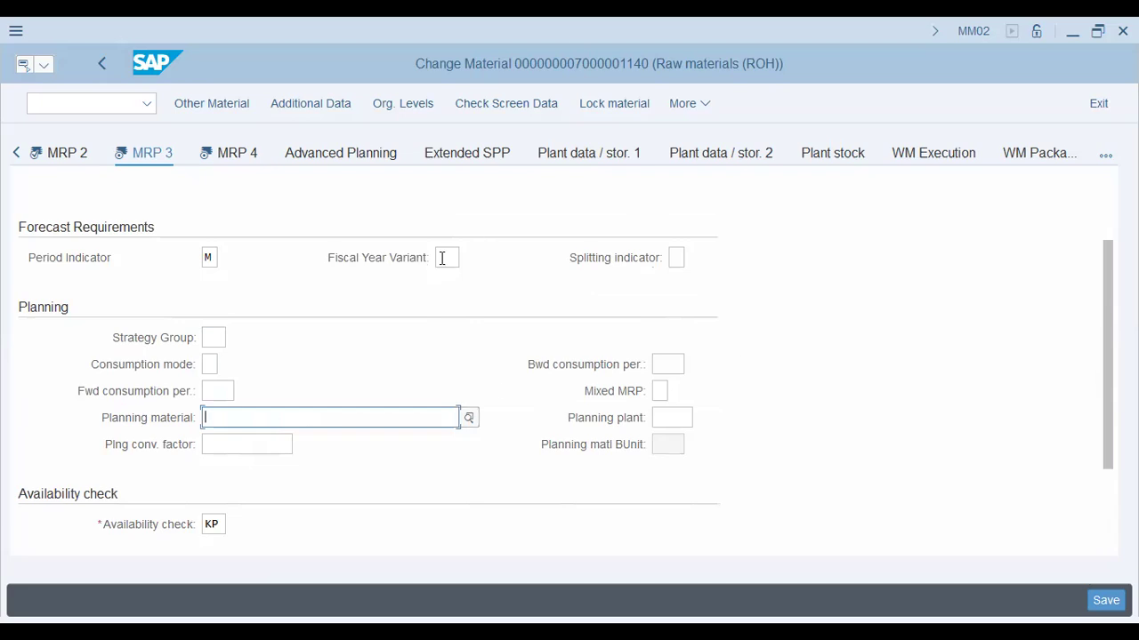
left_click(460, 292)
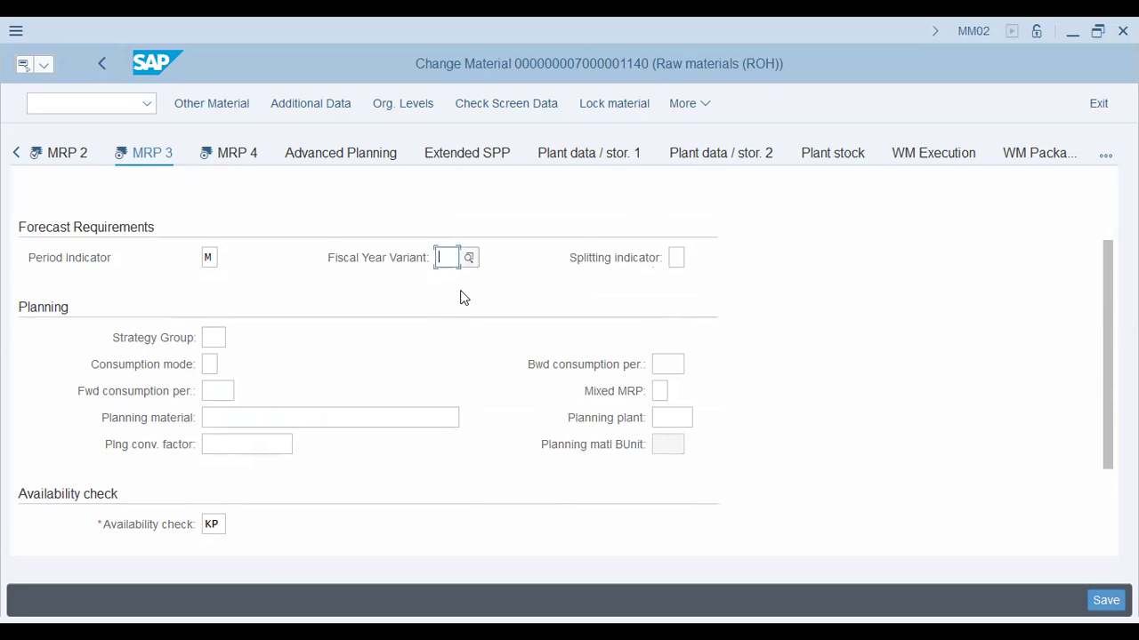
scroll(461, 292, "up", 1)
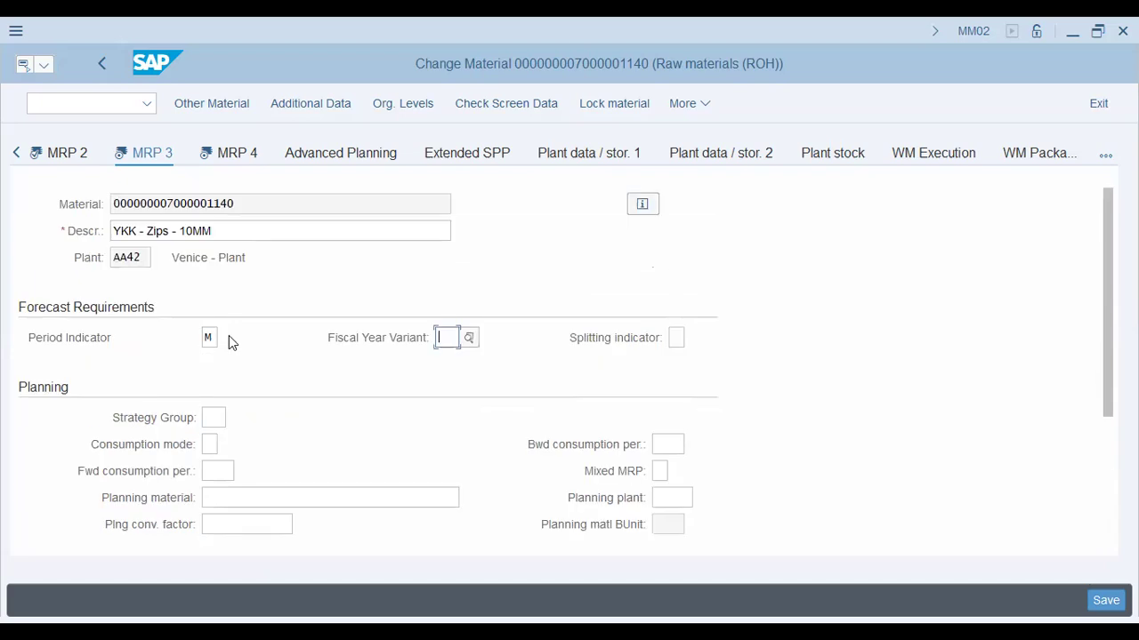
left_click(208, 337)
left_click(228, 340)
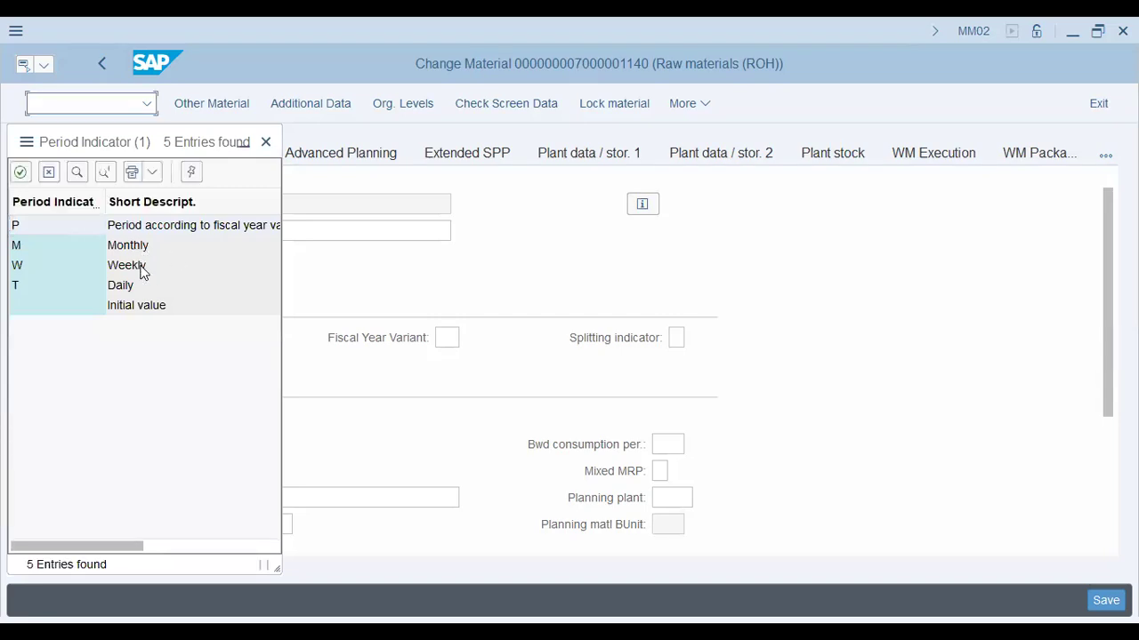
left_click(266, 142)
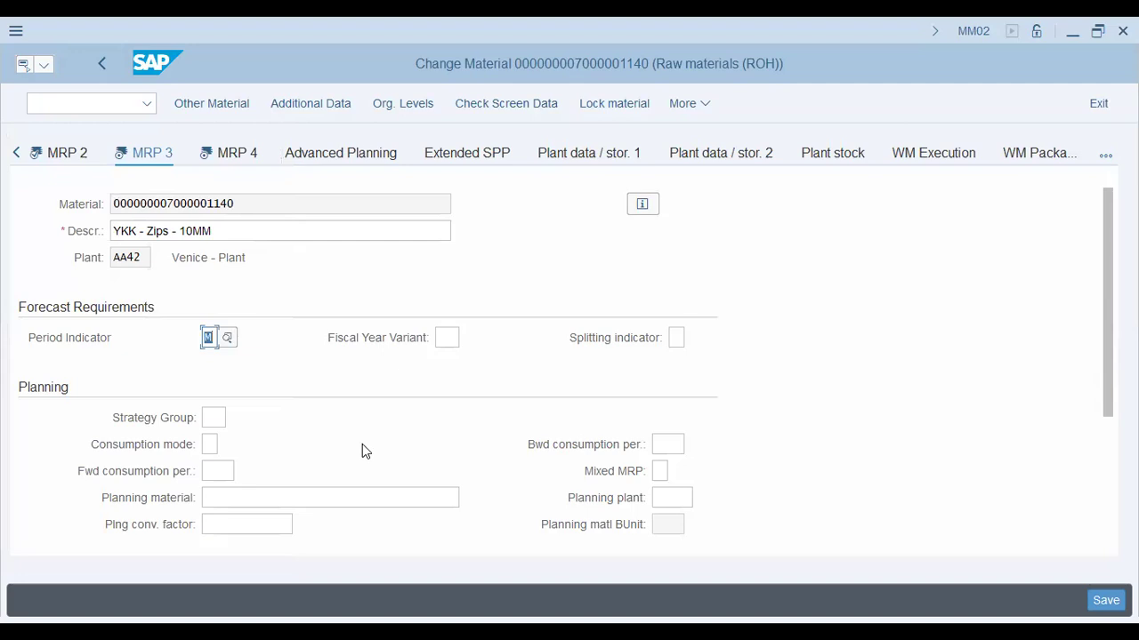
Examine the forward consumption period, planning plant and planning conversion factor fields in the Planning section of MRP 3.
left_click(224, 471)
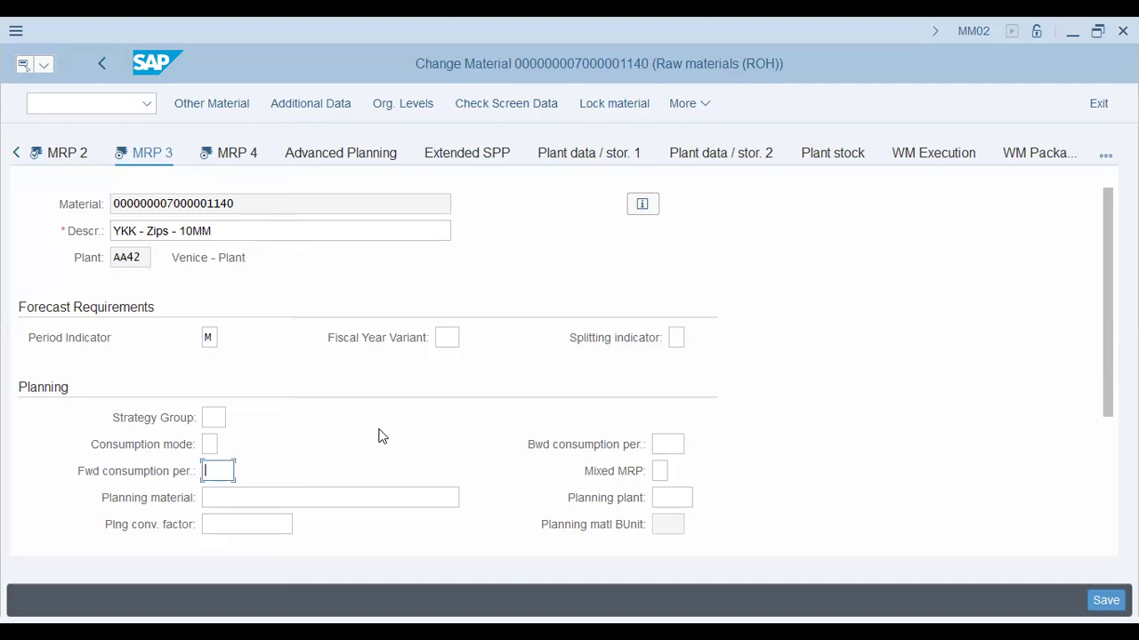
left_click(682, 499)
scroll(258, 444, "down", 1)
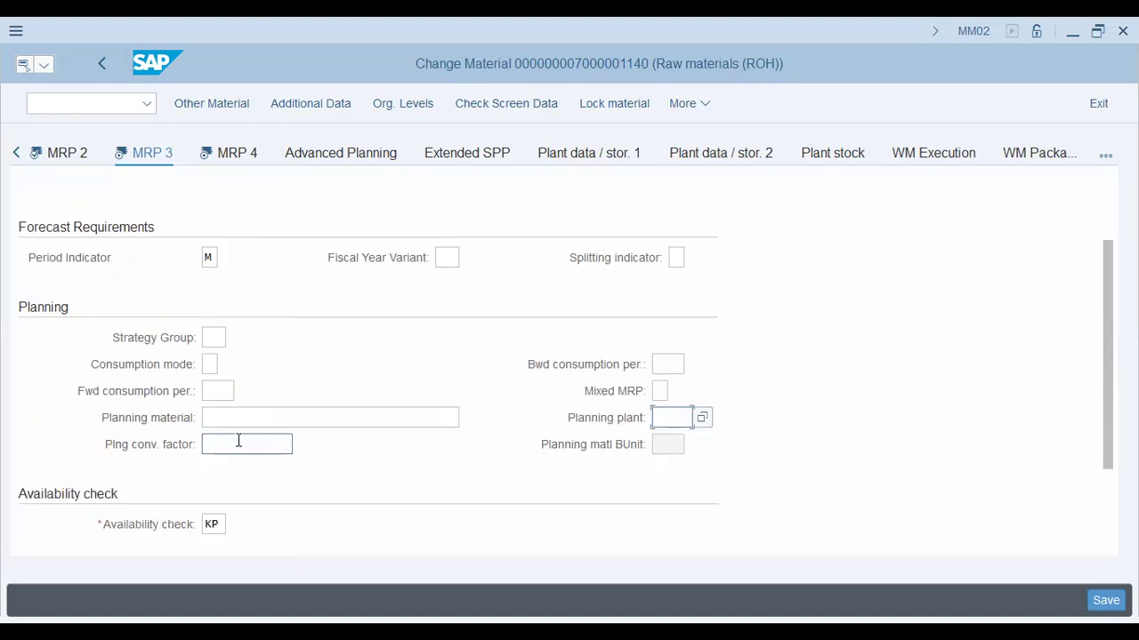
left_click(238, 441)
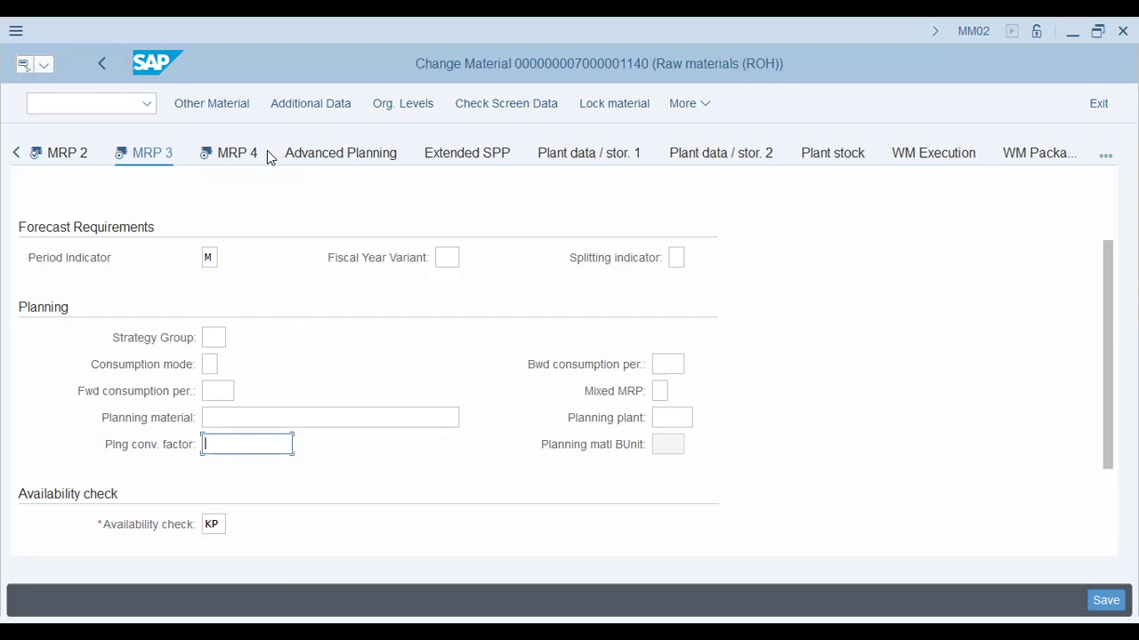
left_click(302, 243)
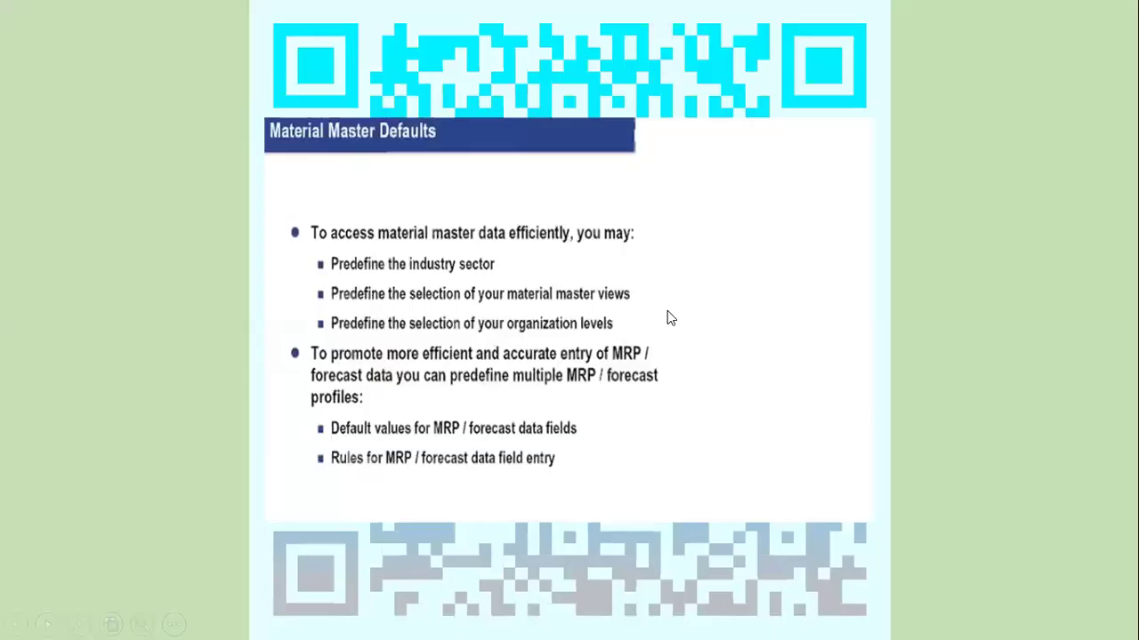
left_click(668, 310)
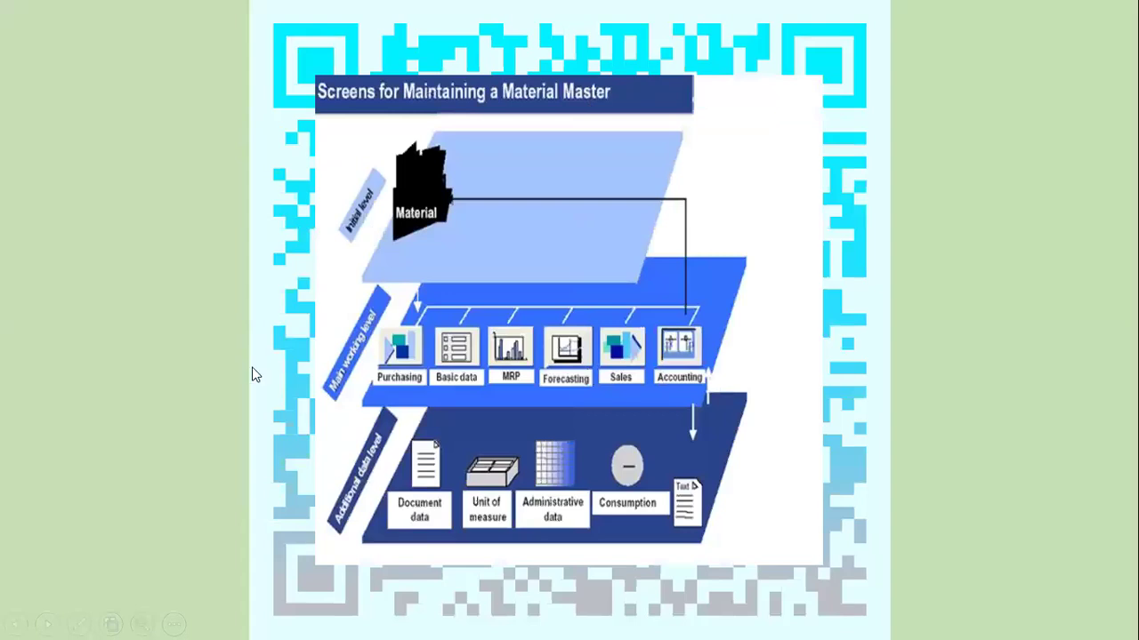
left_click(1029, 493)
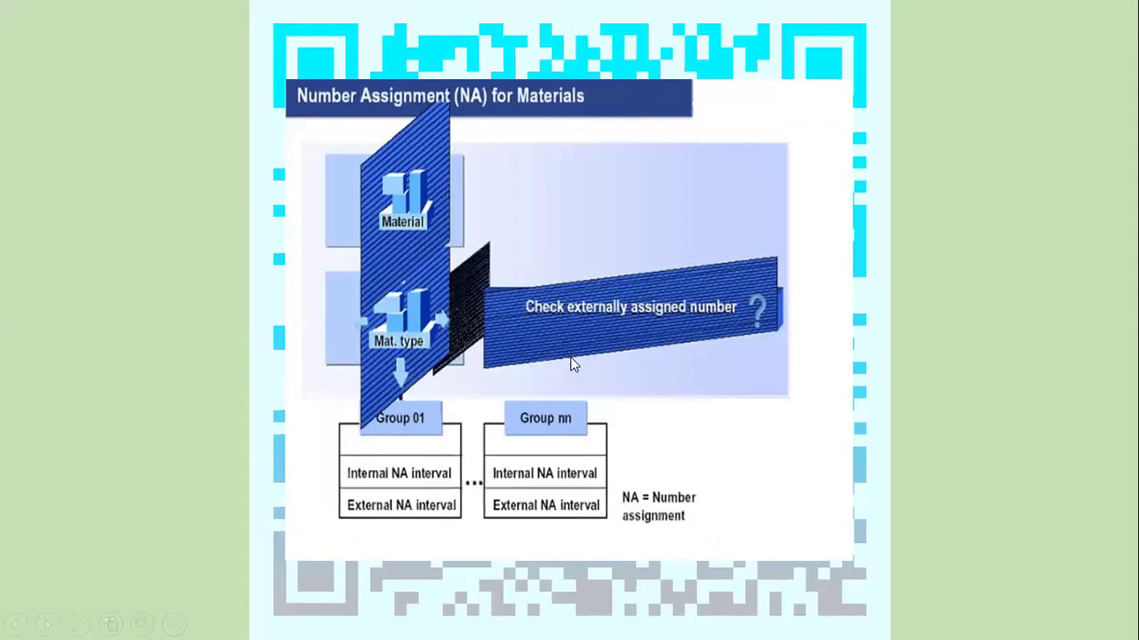
left_click(120, 412)
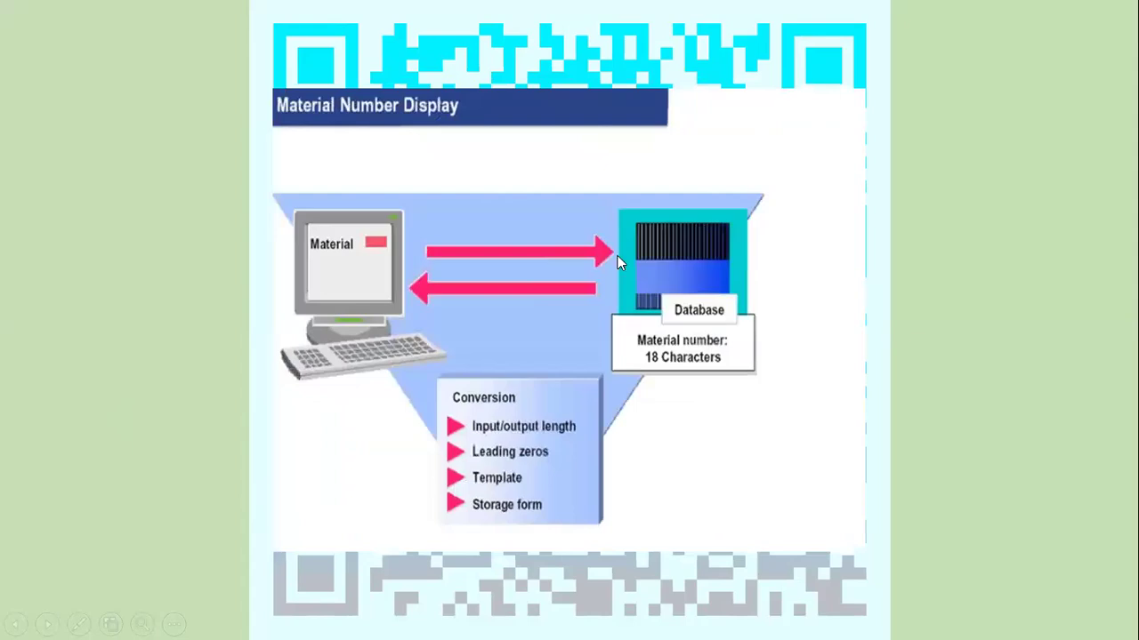
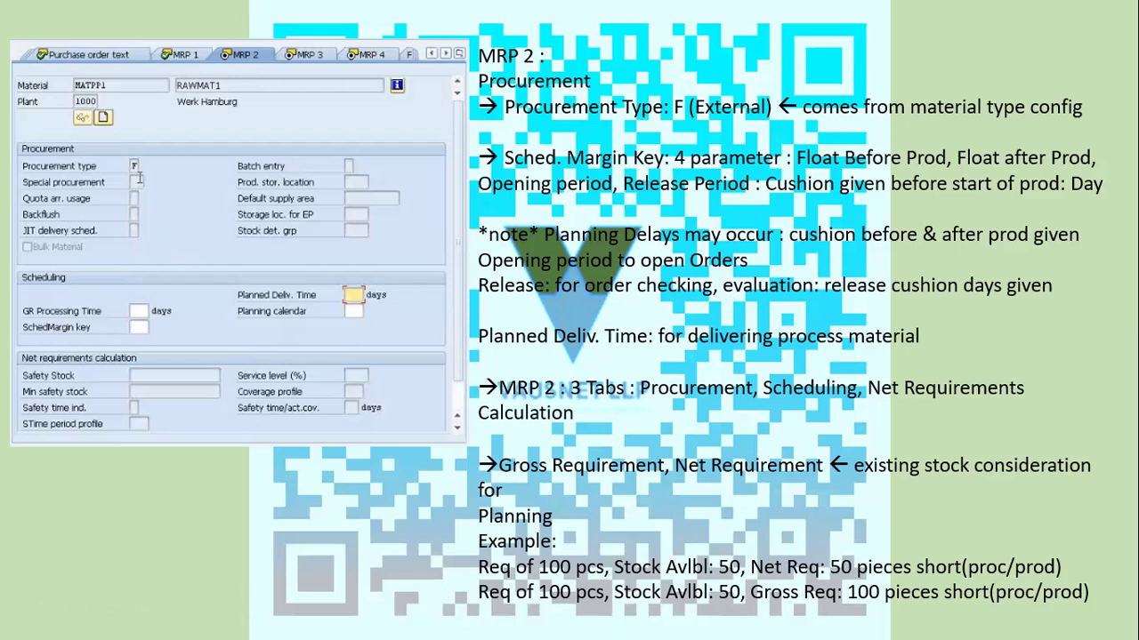
key("Right")
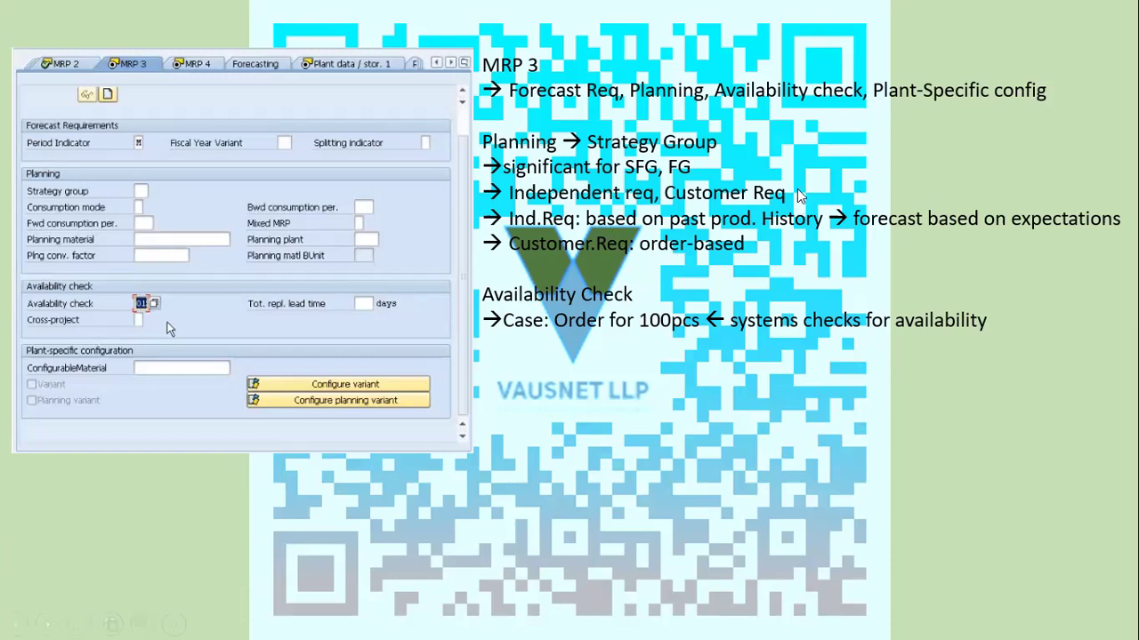
left_click(661, 429)
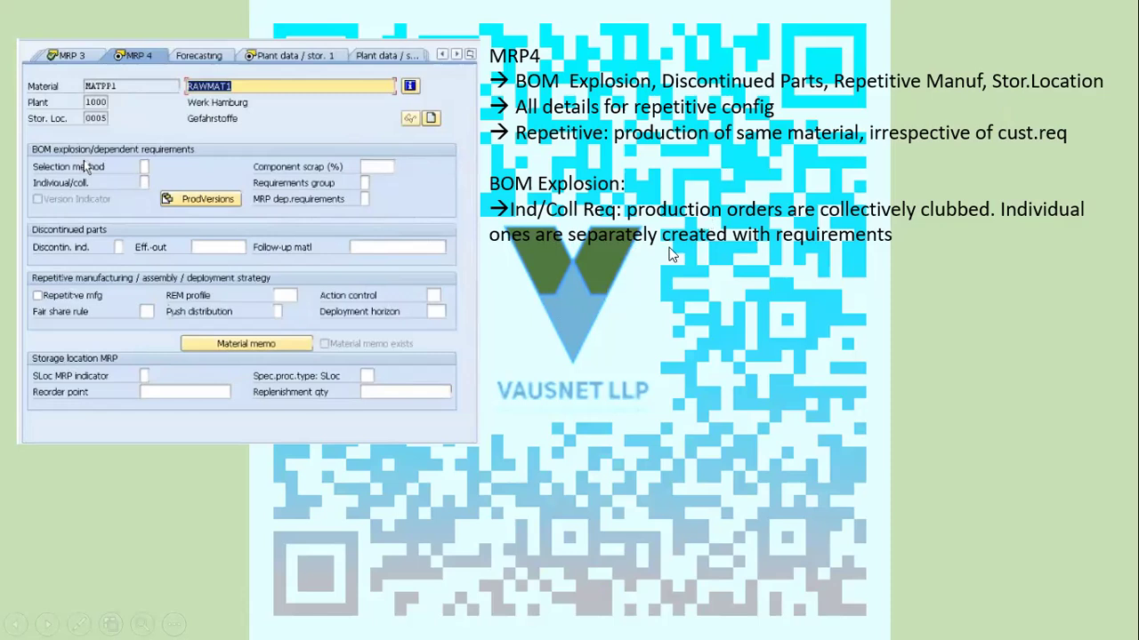
left_click(804, 211)
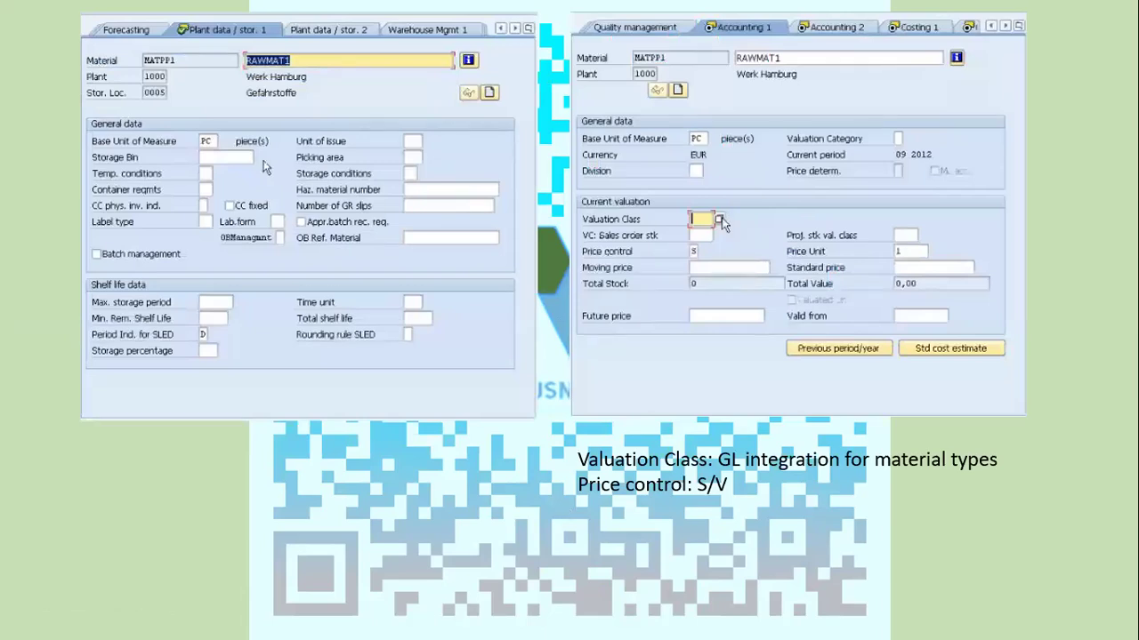
key("Right")
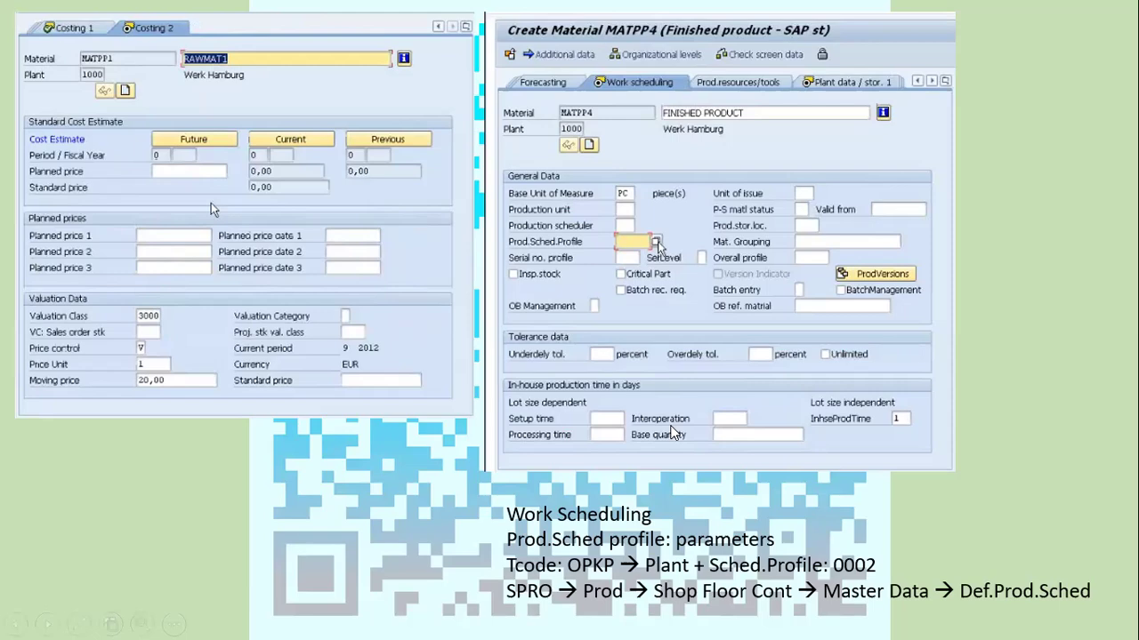
left_click(671, 433)
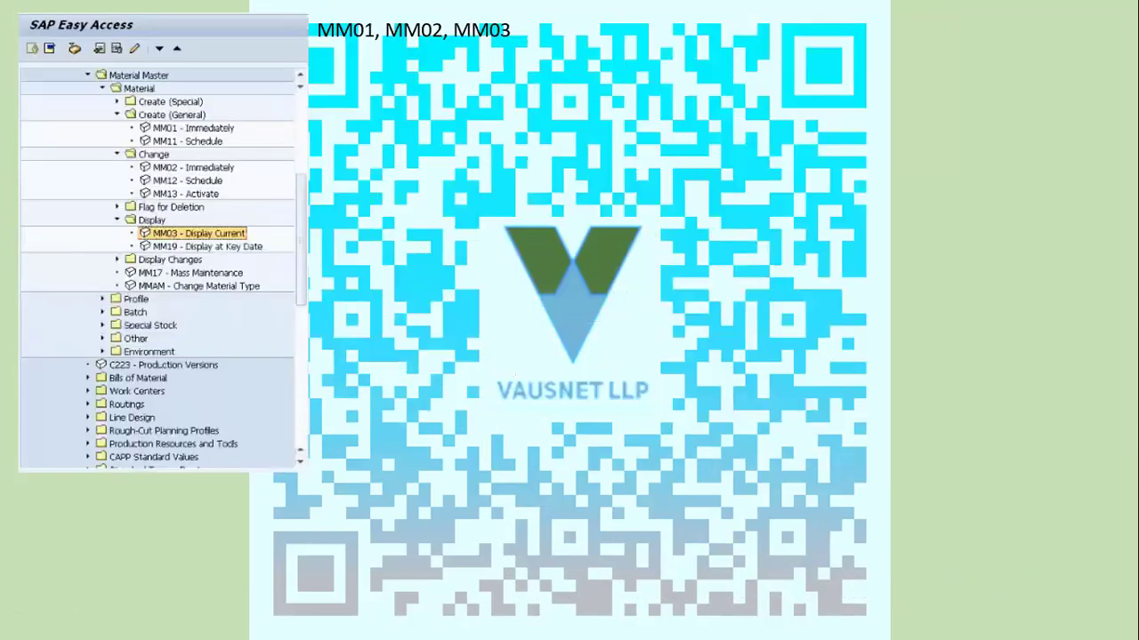
key("Right")
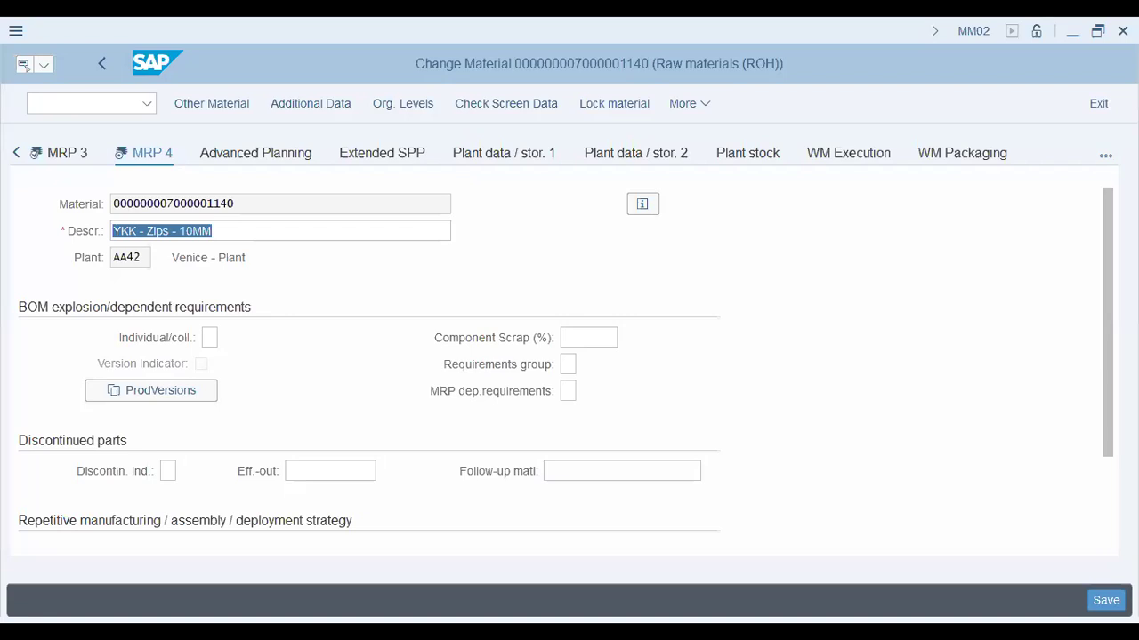
Go to transaction OKKN and view the quantity structure settings of costing variant PPC1.
left_click(121, 108)
type("/n spr")
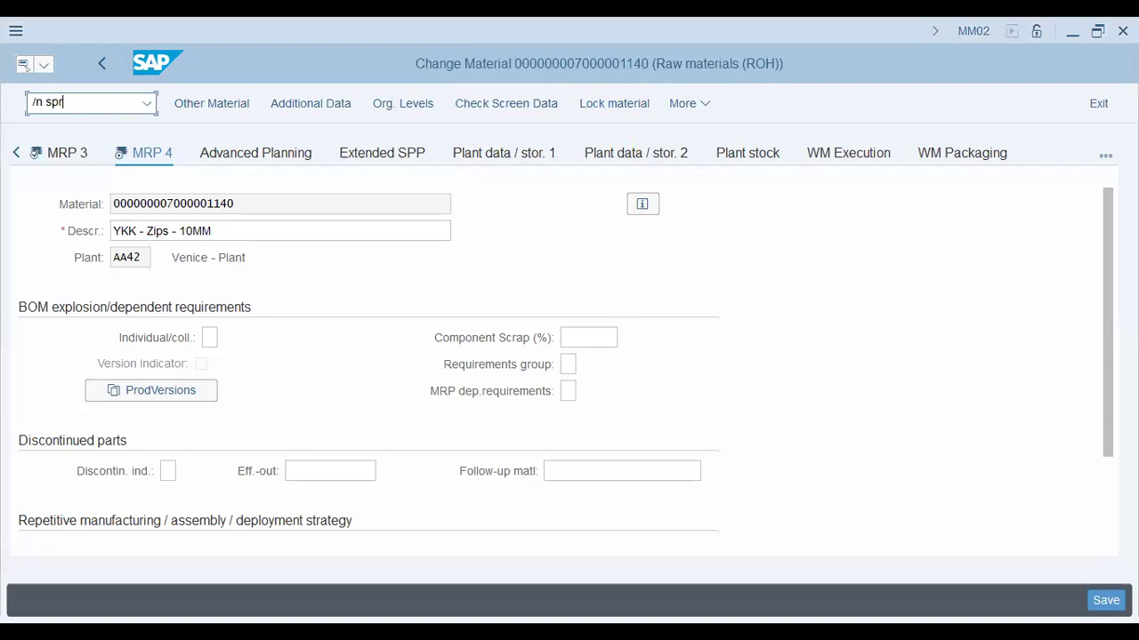
key("BackSpace")
key("BackSpace")
key("BackSpace")
type("okk")
key("Return")
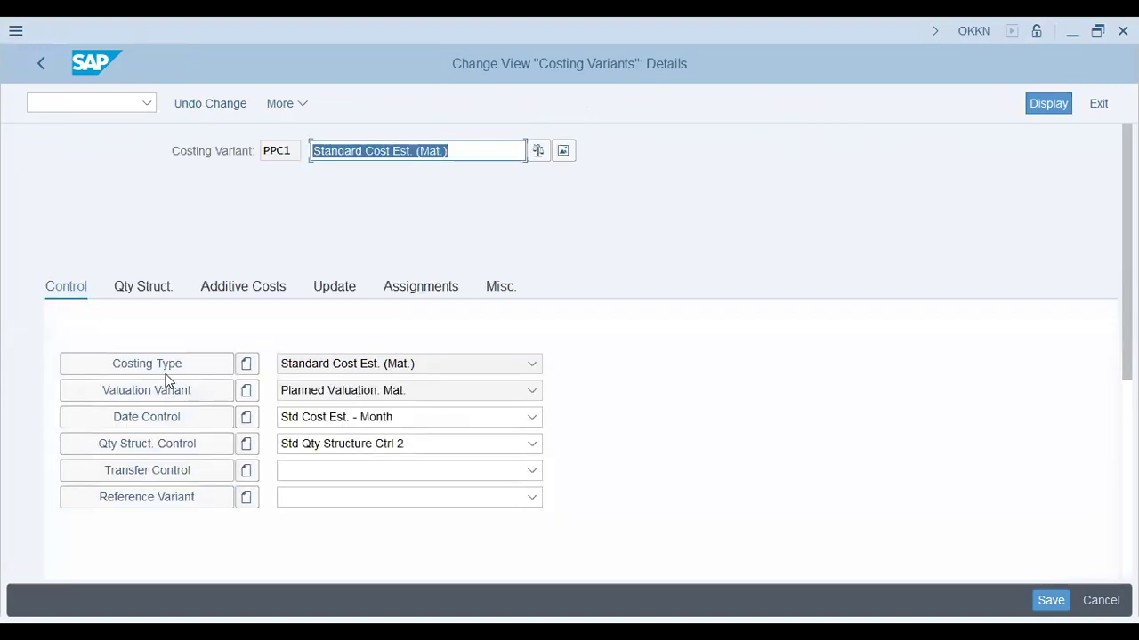
left_click(151, 288)
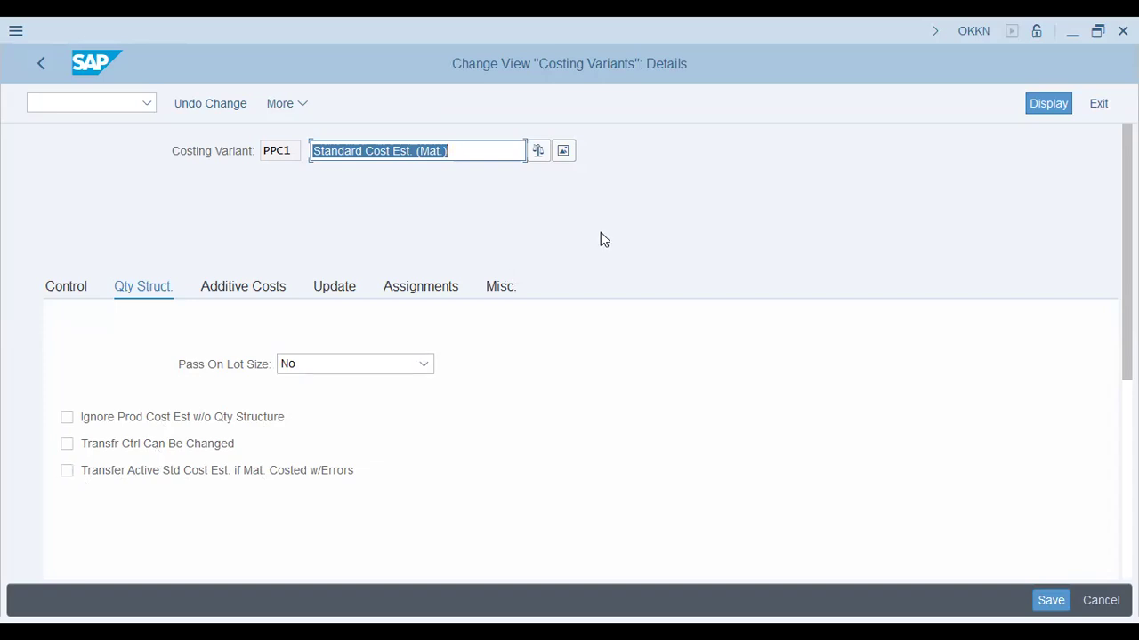
Go to transaction MM02 and look through the list of views available for the preset material, from Basic Data 1 to WM Packaging.
left_click(120, 105)
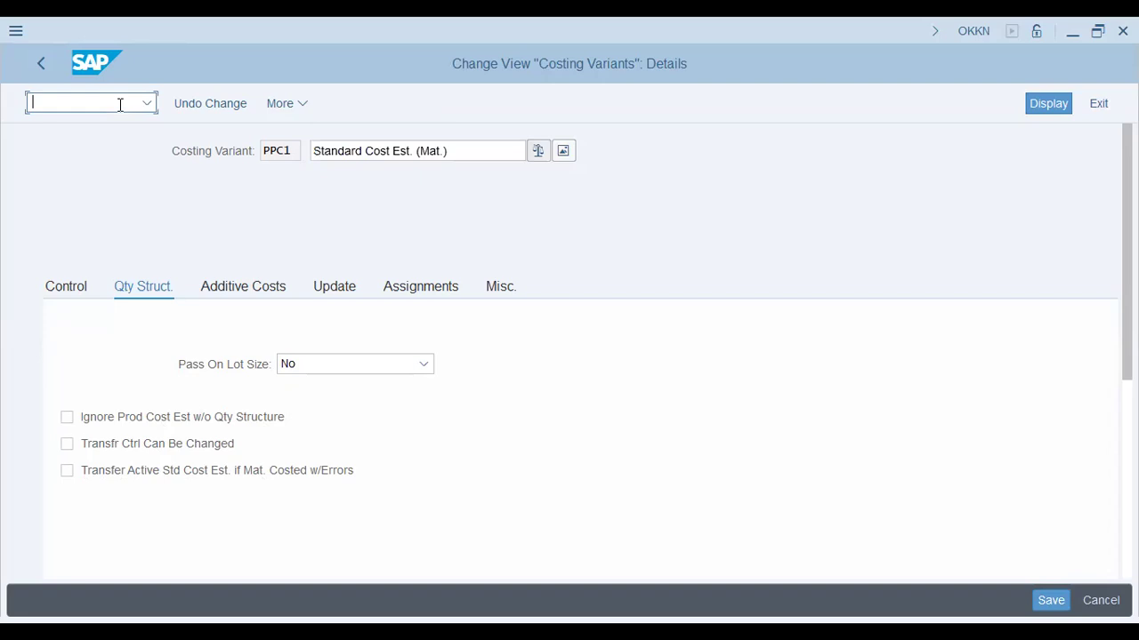
type("/n mm02")
key("Return")
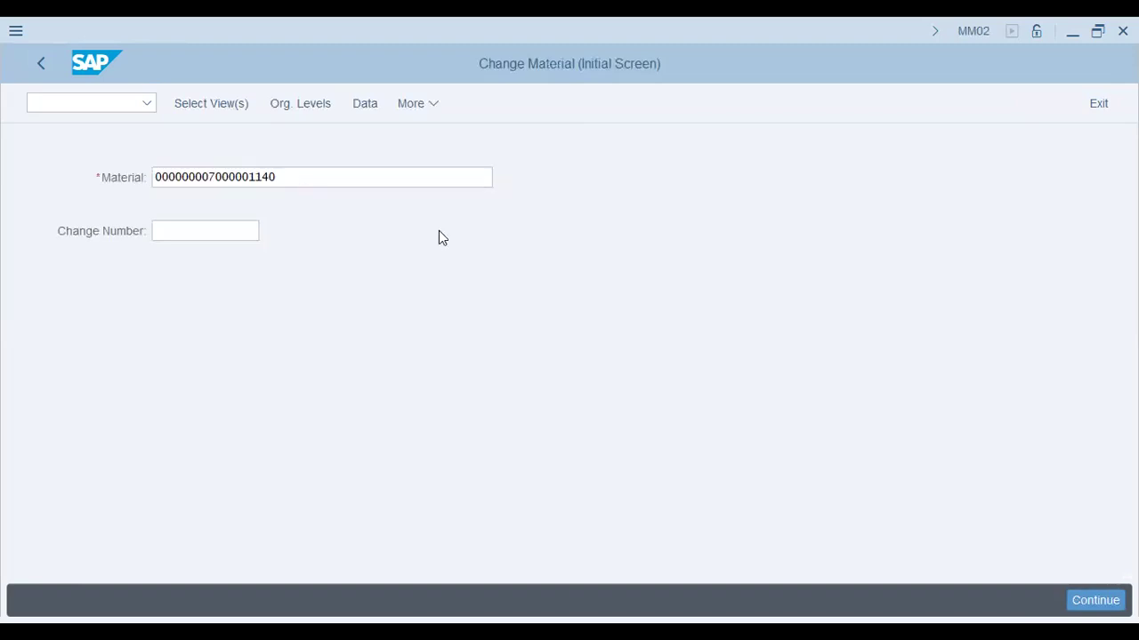
key("Return")
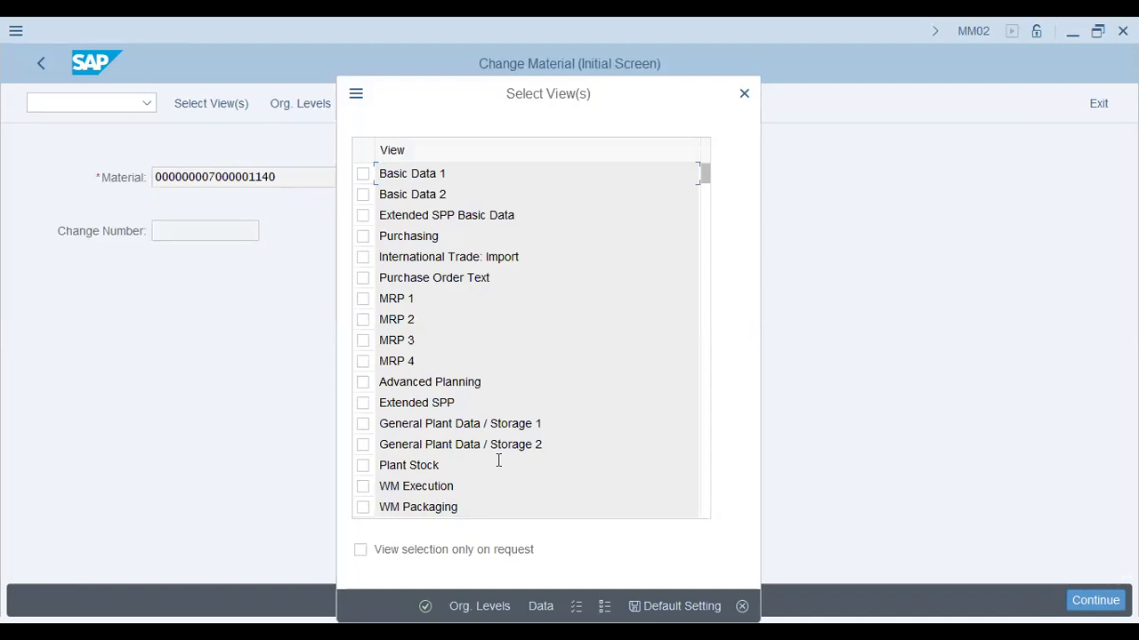
scroll(489, 436, "down", 5)
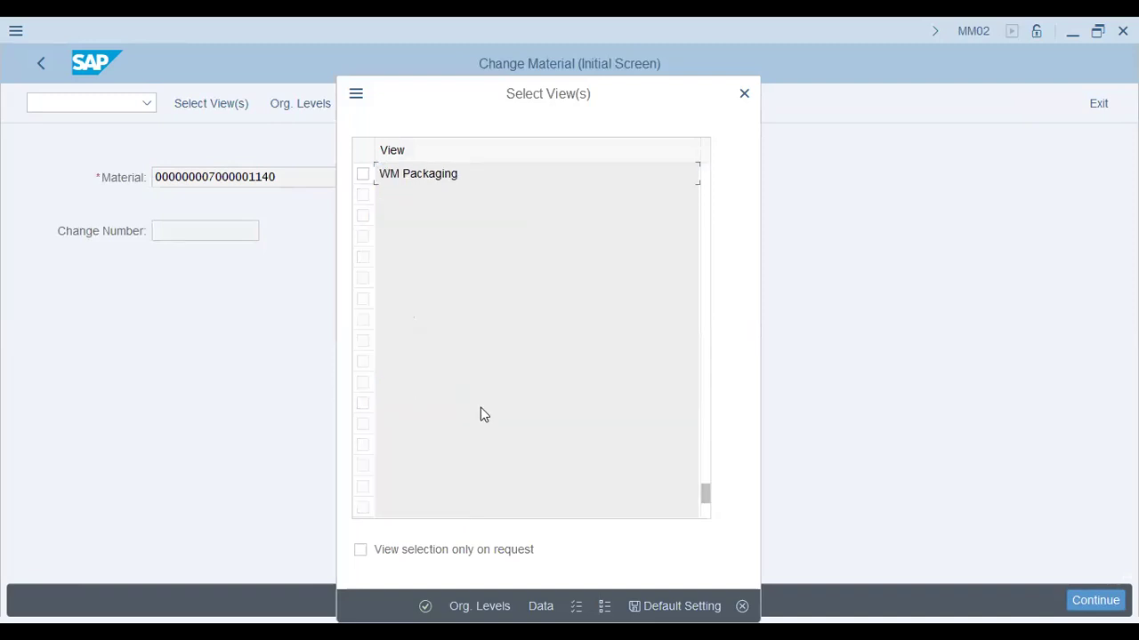
left_click_drag(705, 491, 706, 441)
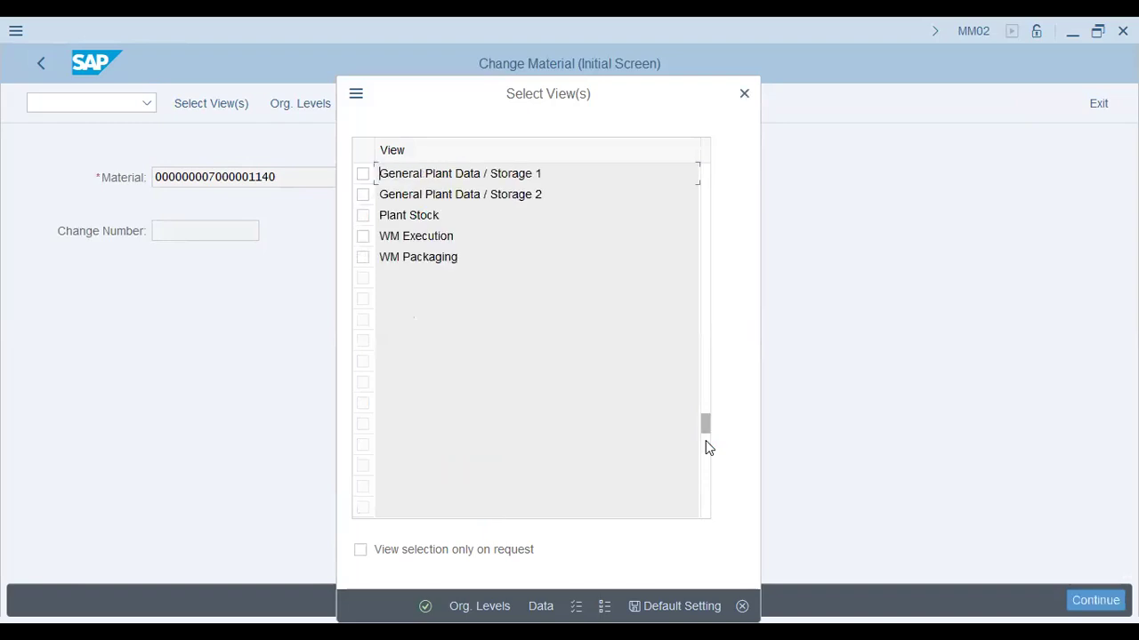
left_click_drag(705, 432, 709, 400)
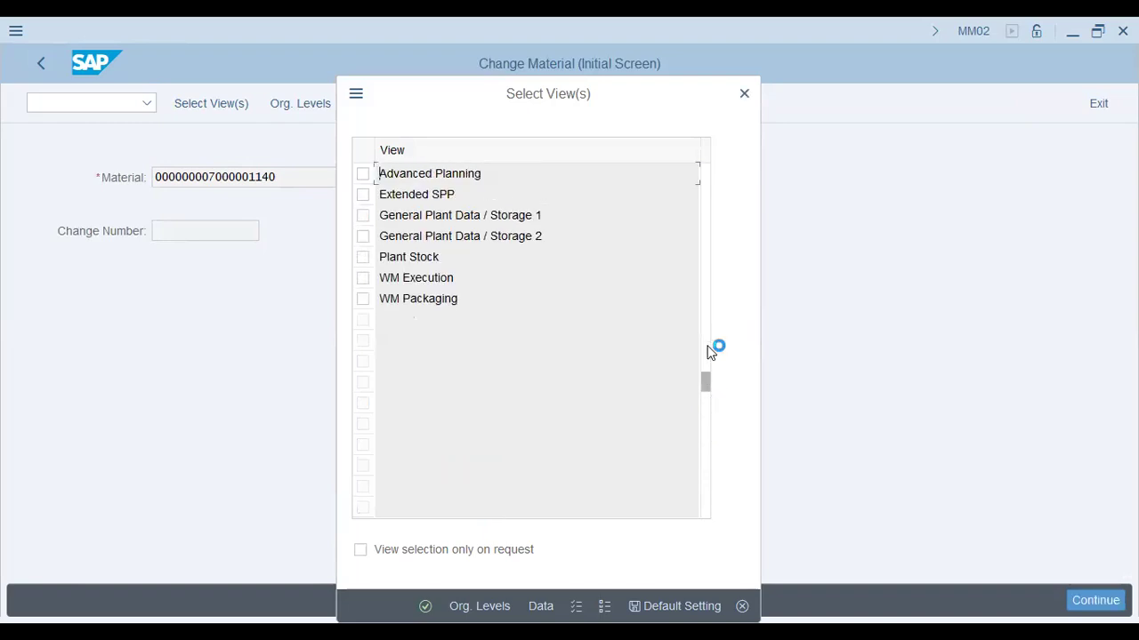
left_click_drag(712, 471, 706, 494)
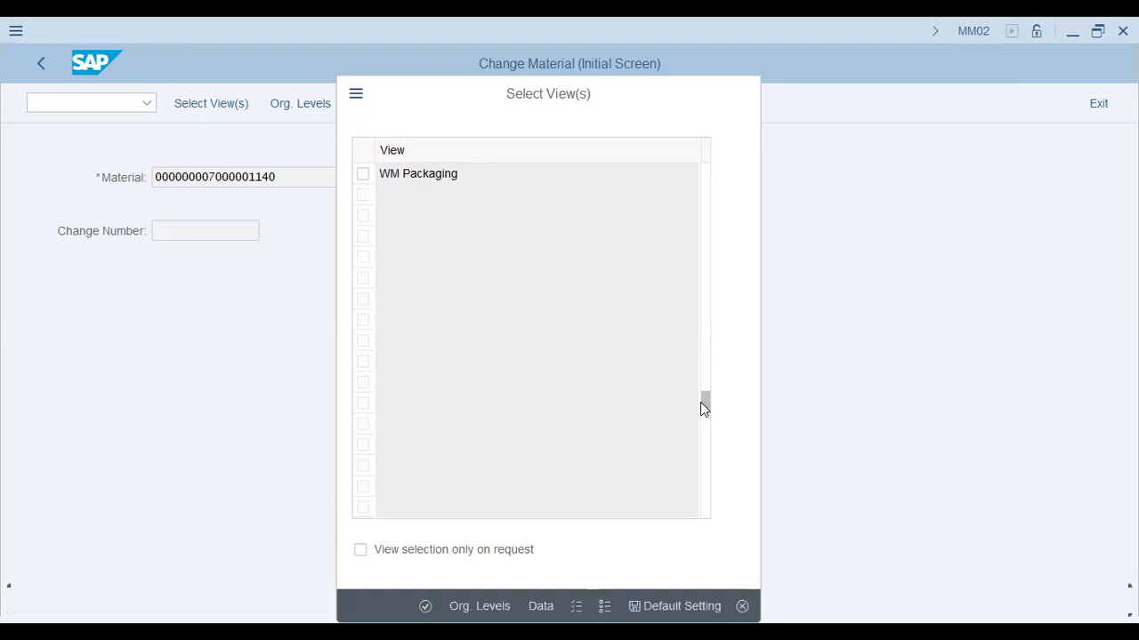
left_click(707, 329)
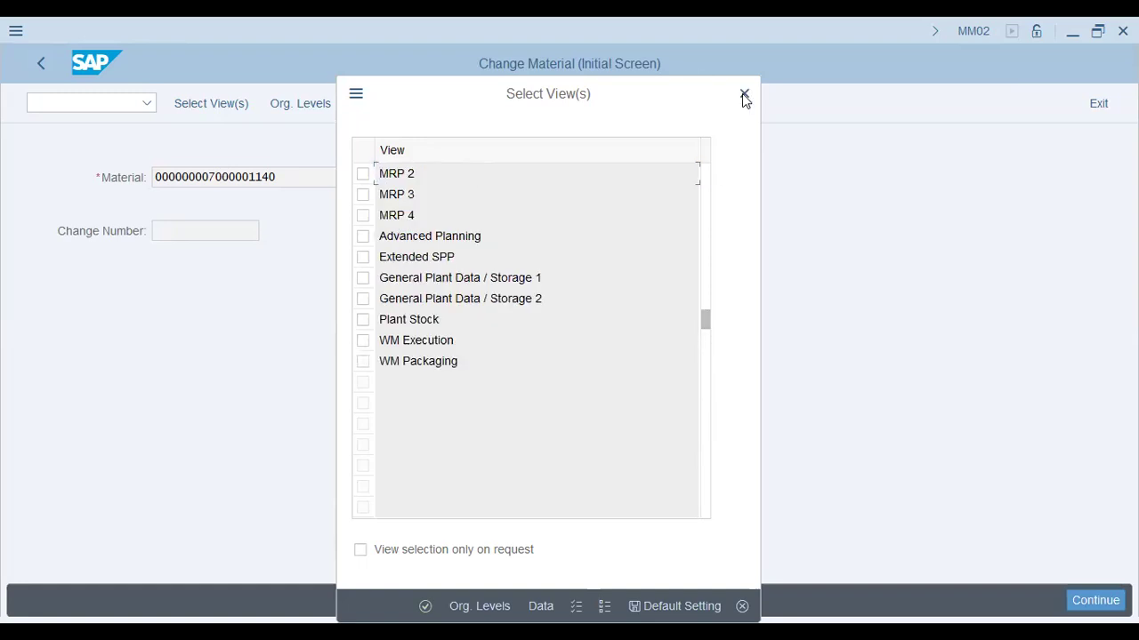
Close the view selection, go to transaction SPRO and open the SAP Reference IMG.
left_click(117, 98)
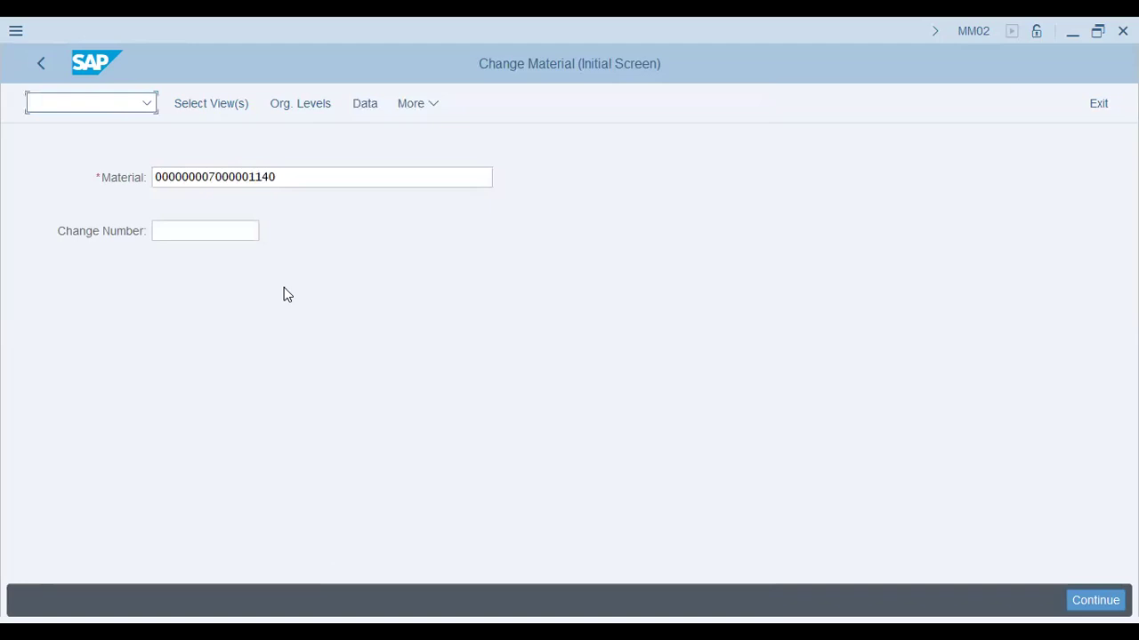
type("/n spro")
key("Return")
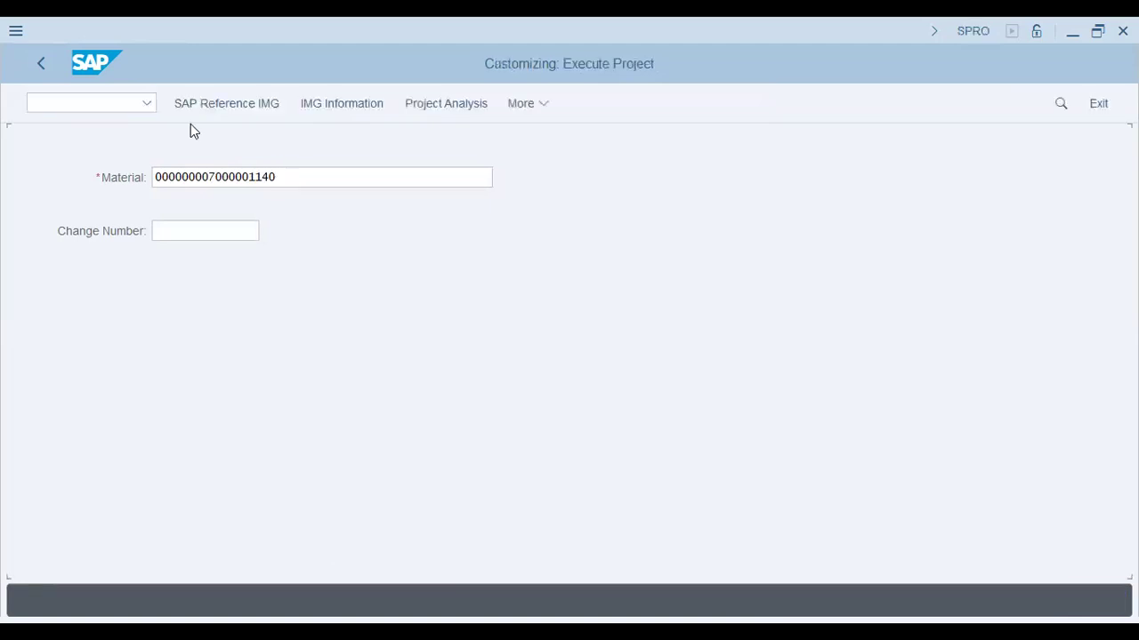
left_click(191, 104)
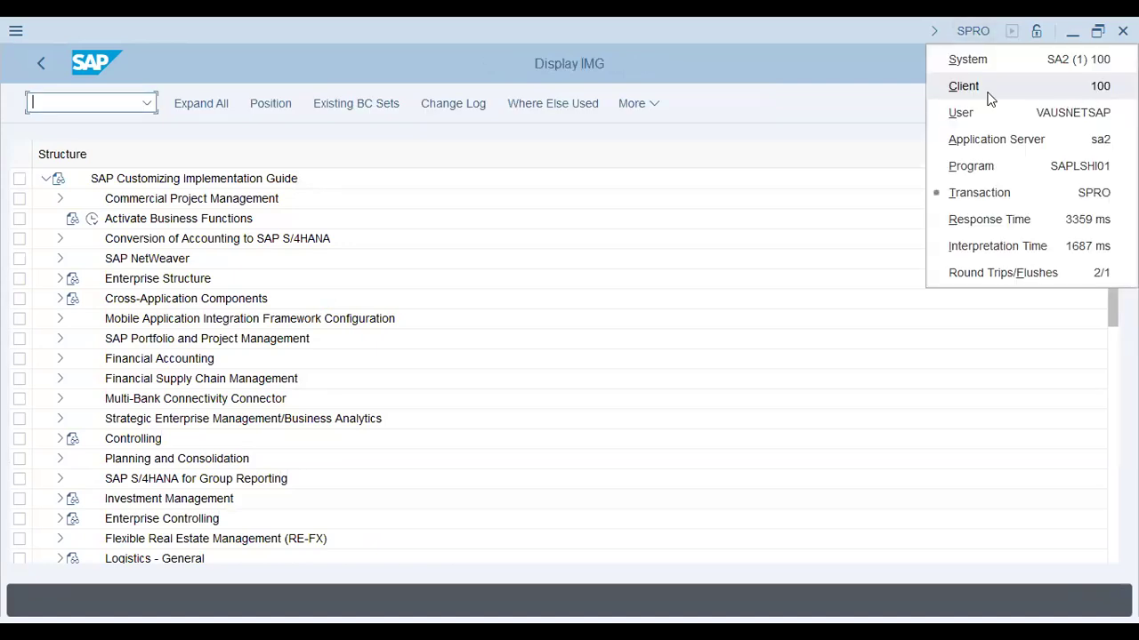
Expand Materials Management in the IMG structure, look at the nodes under Purchasing and collapse Purchasing again.
left_click(180, 299)
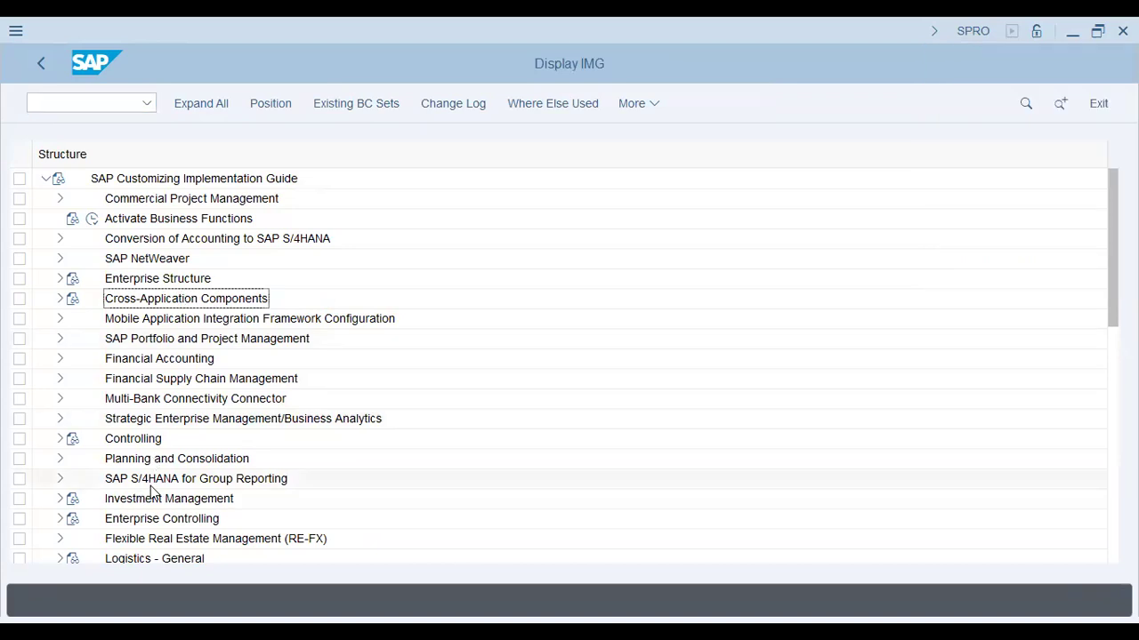
scroll(151, 492, "down", 1)
scroll(151, 492, "down", 1)
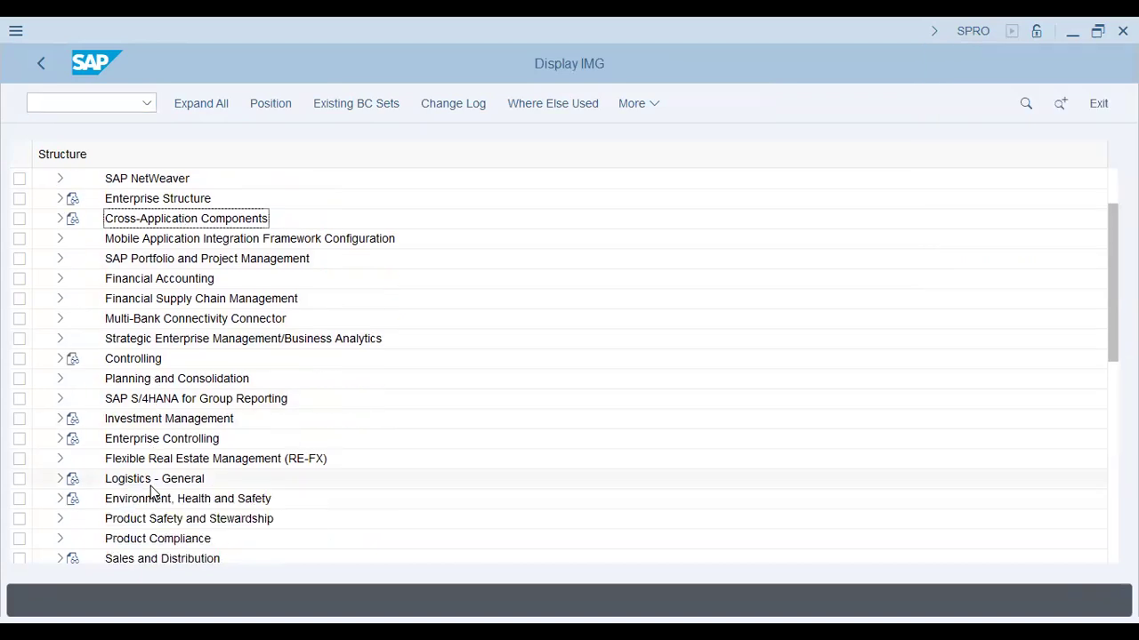
scroll(152, 492, "down", 1)
scroll(151, 492, "down", 1)
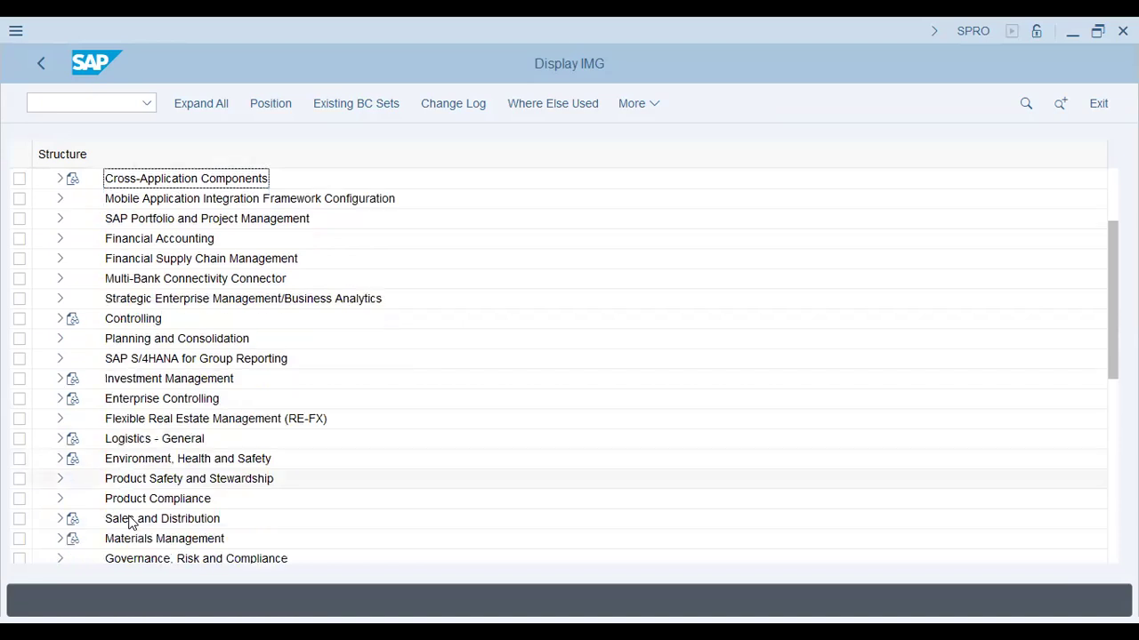
left_click(60, 539)
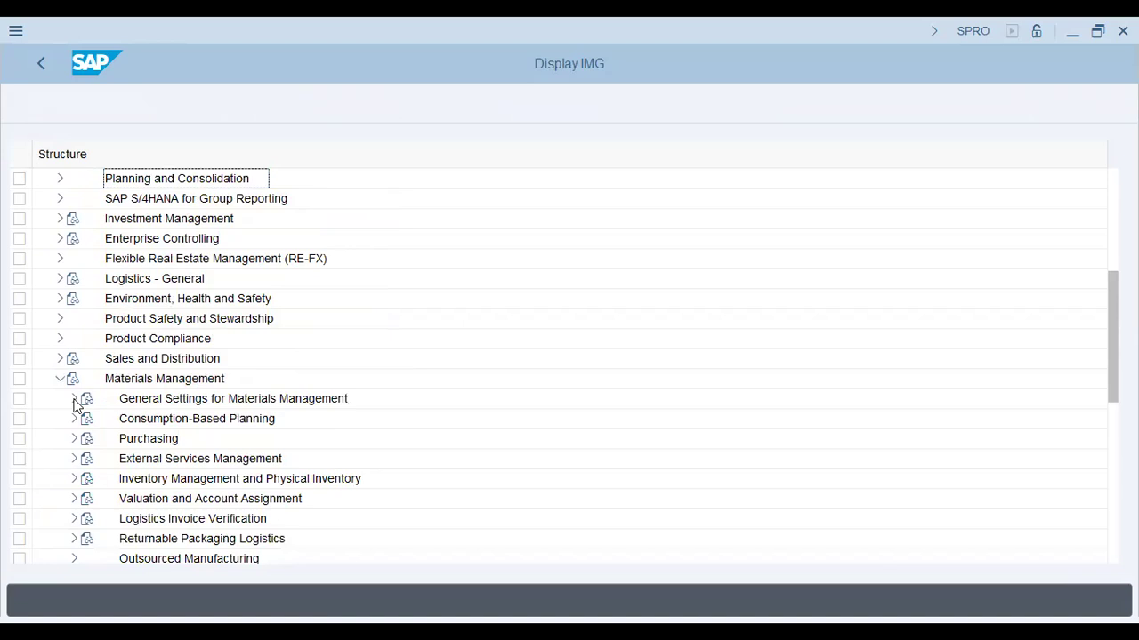
left_click(75, 438)
left_click(76, 180)
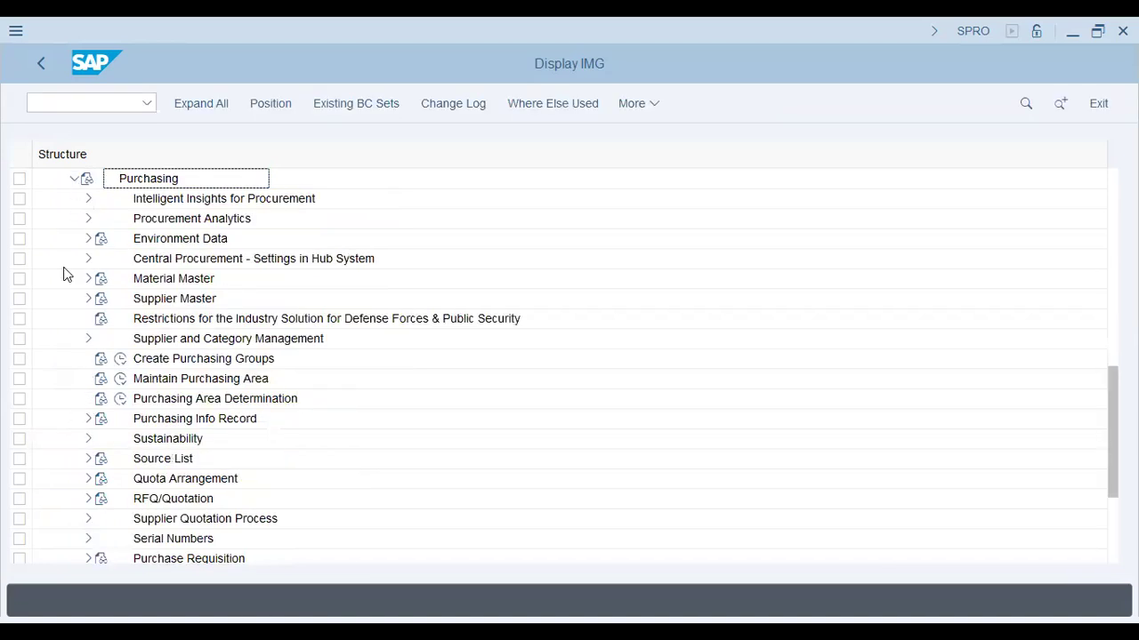
Look at the activities under General Settings for Materials Management and collapse that node again.
scroll(67, 293, "up", 1)
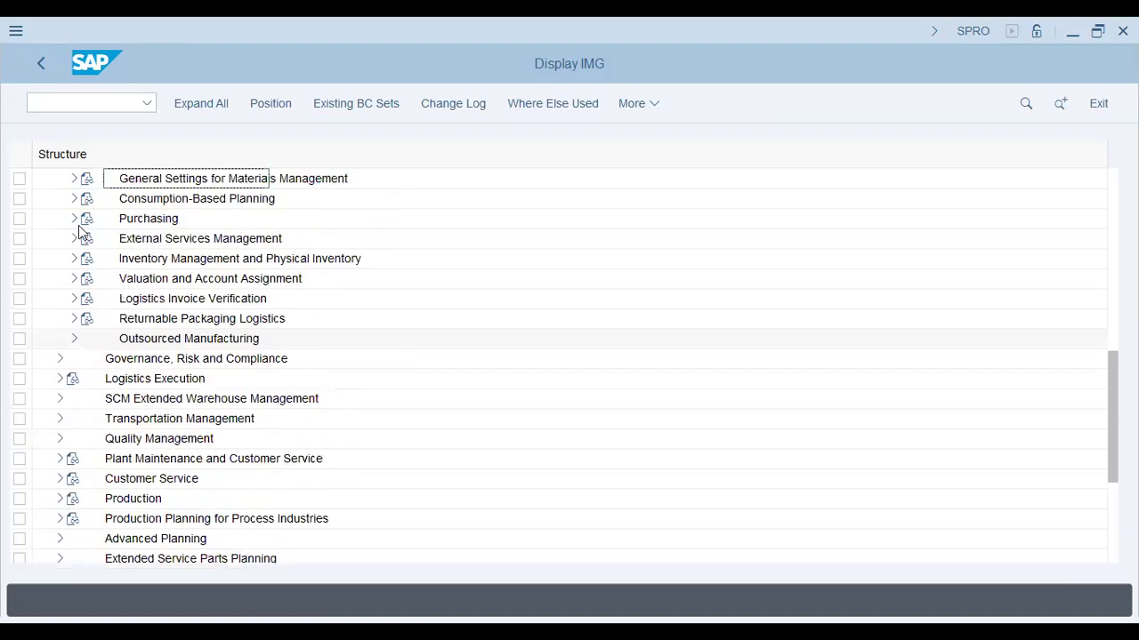
left_click(74, 179)
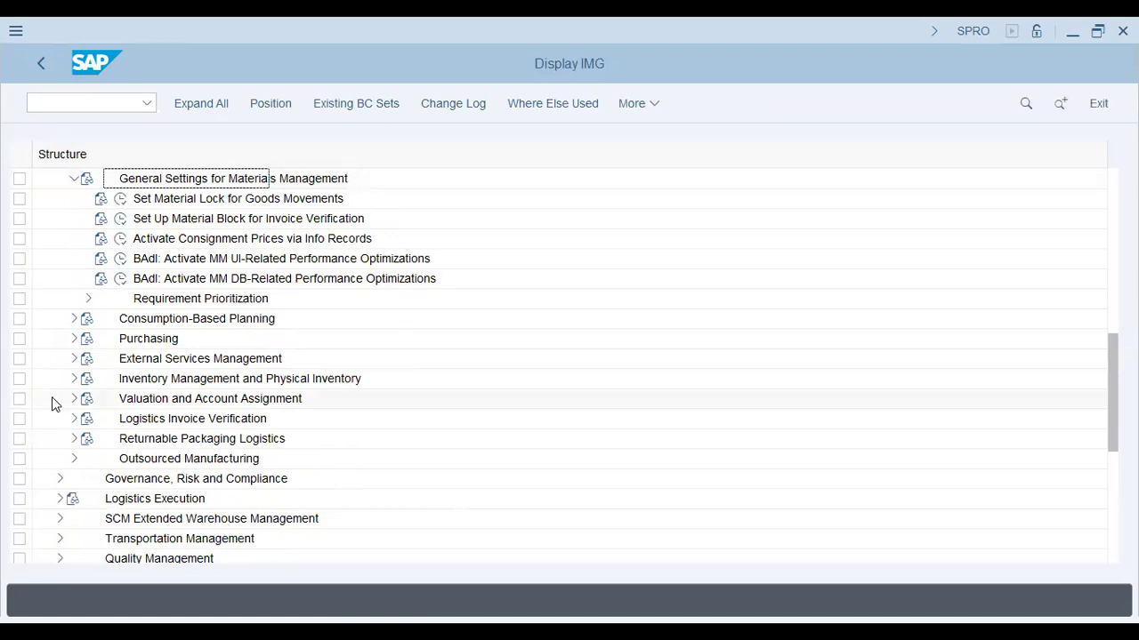
scroll(51, 395, "up", 1)
scroll(155, 224, "up", 1)
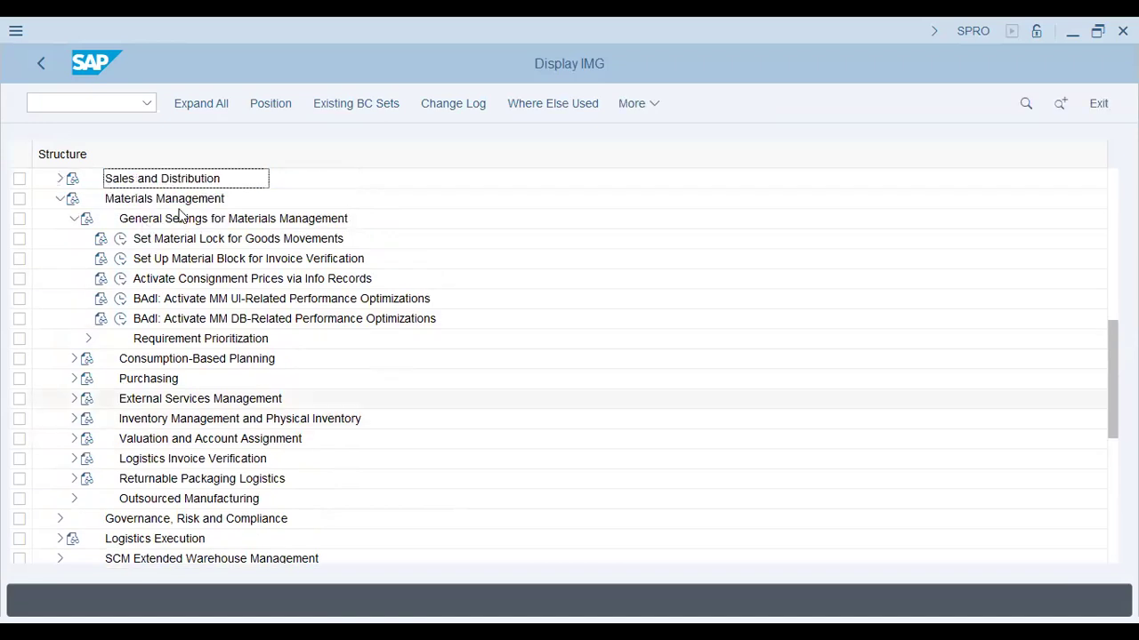
left_click(75, 219)
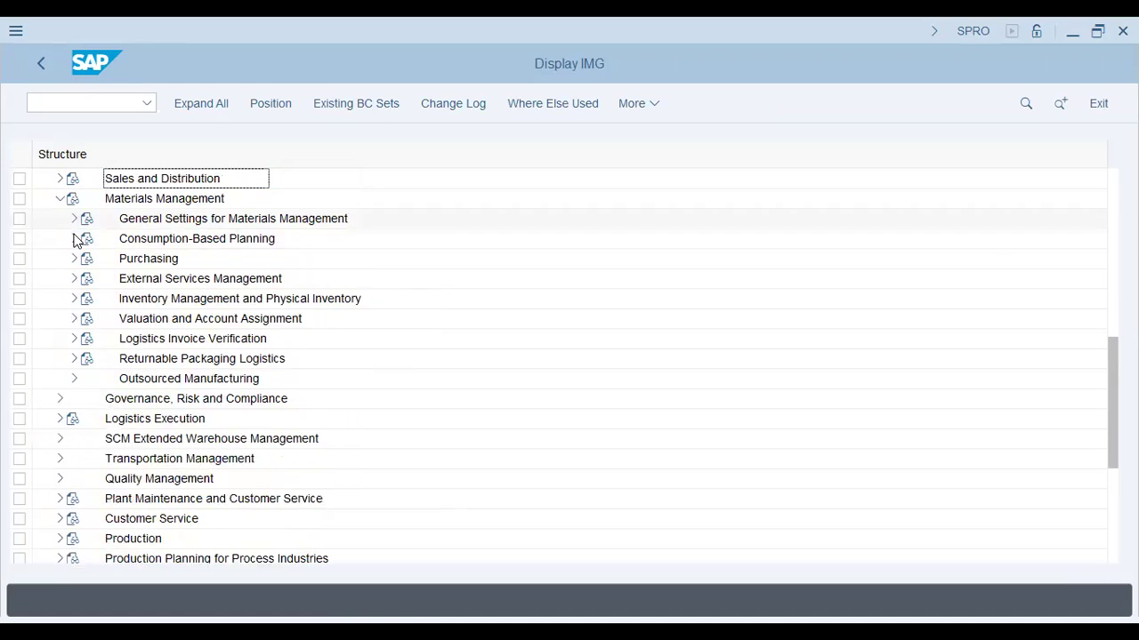
Check the Material Master activities under Materials Management > Purchasing, then collapse both nodes.
left_click(74, 258)
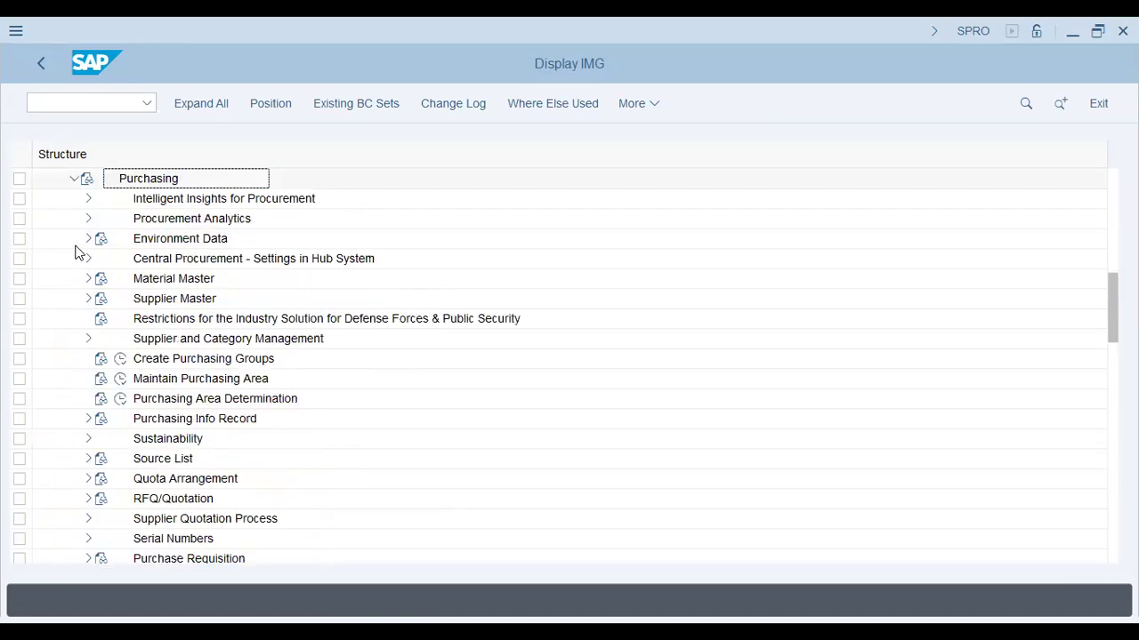
left_click(88, 279)
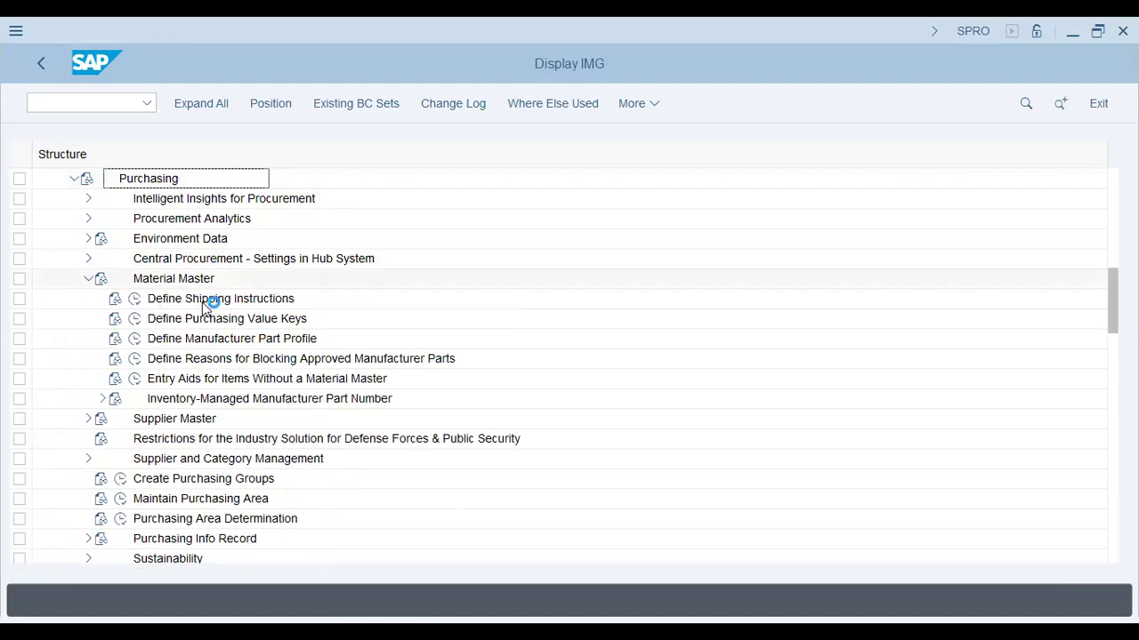
left_click(210, 342)
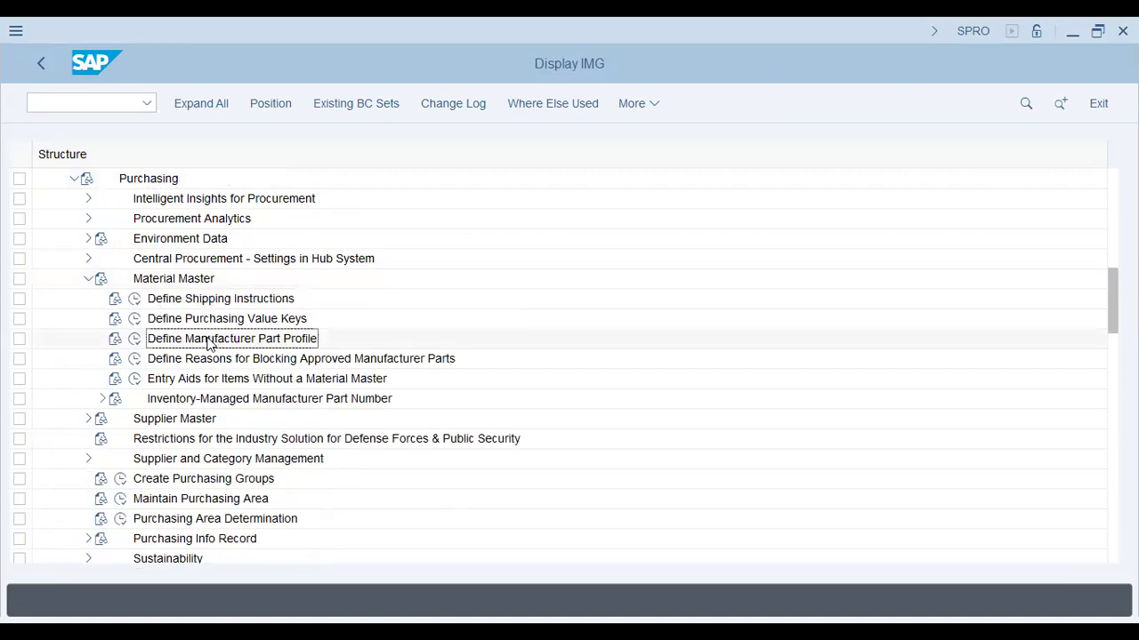
left_click(201, 502)
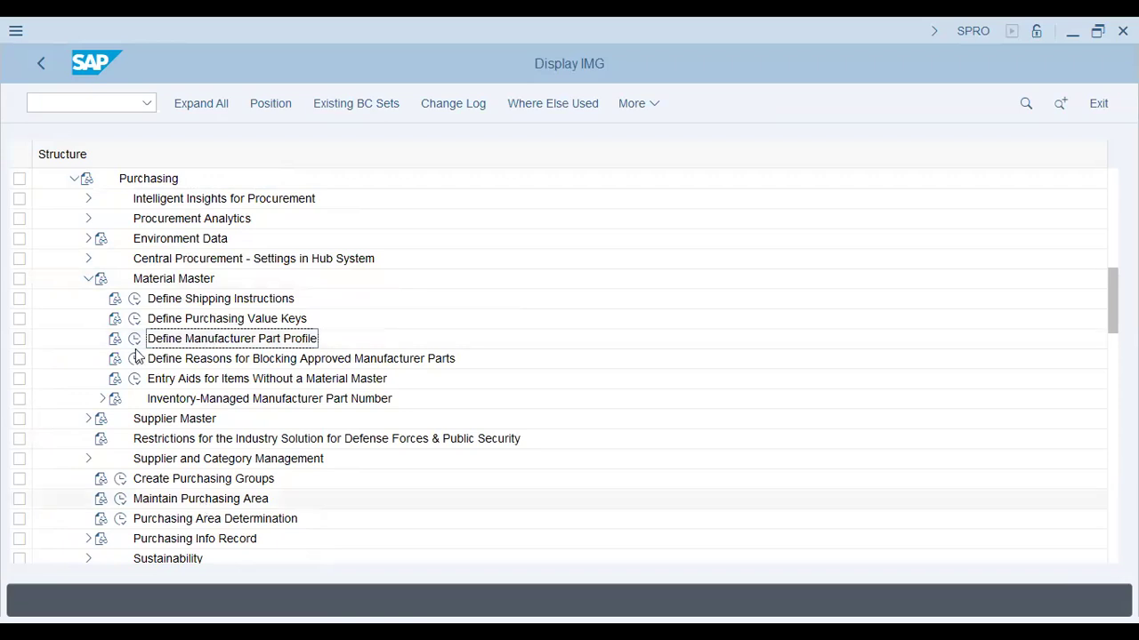
left_click(89, 278)
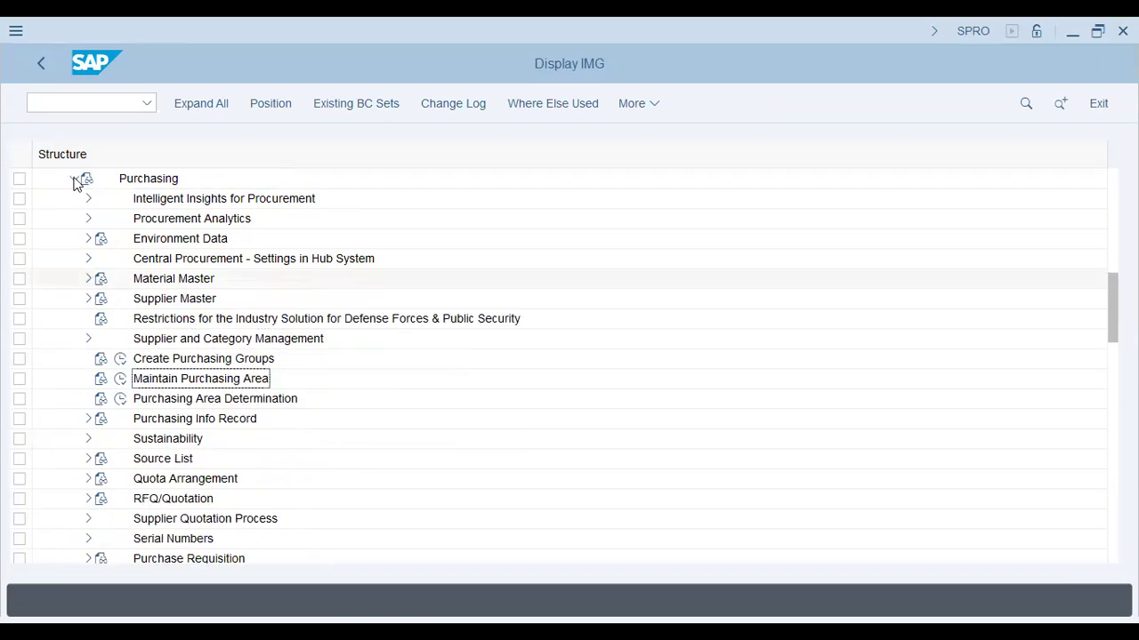
left_click(74, 179)
Collapse Materials Management and expand Logistics - General down to its Material Master node.
scroll(67, 265, "up", 1)
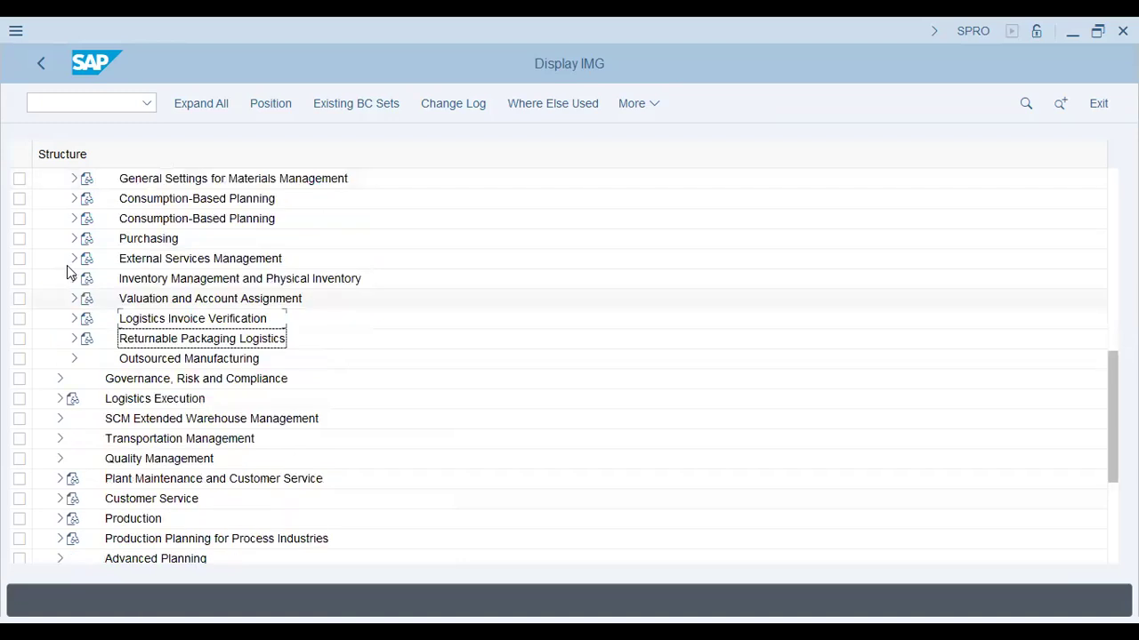
scroll(68, 238, "up", 1)
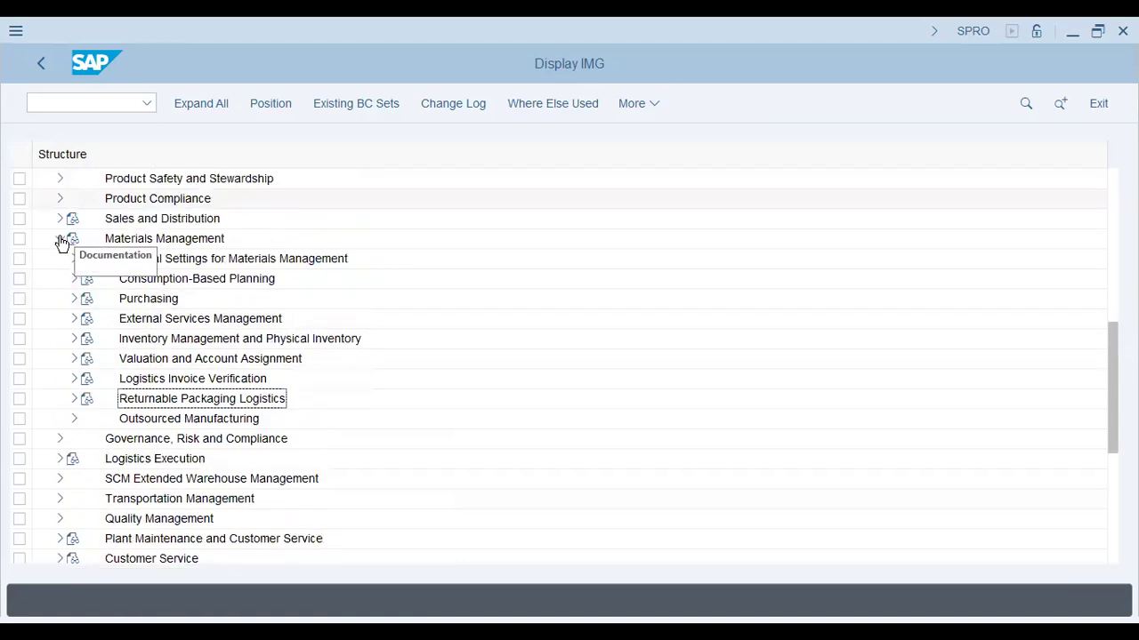
left_click(55, 240)
scroll(52, 248, "up", 1)
scroll(52, 249, "up", 1)
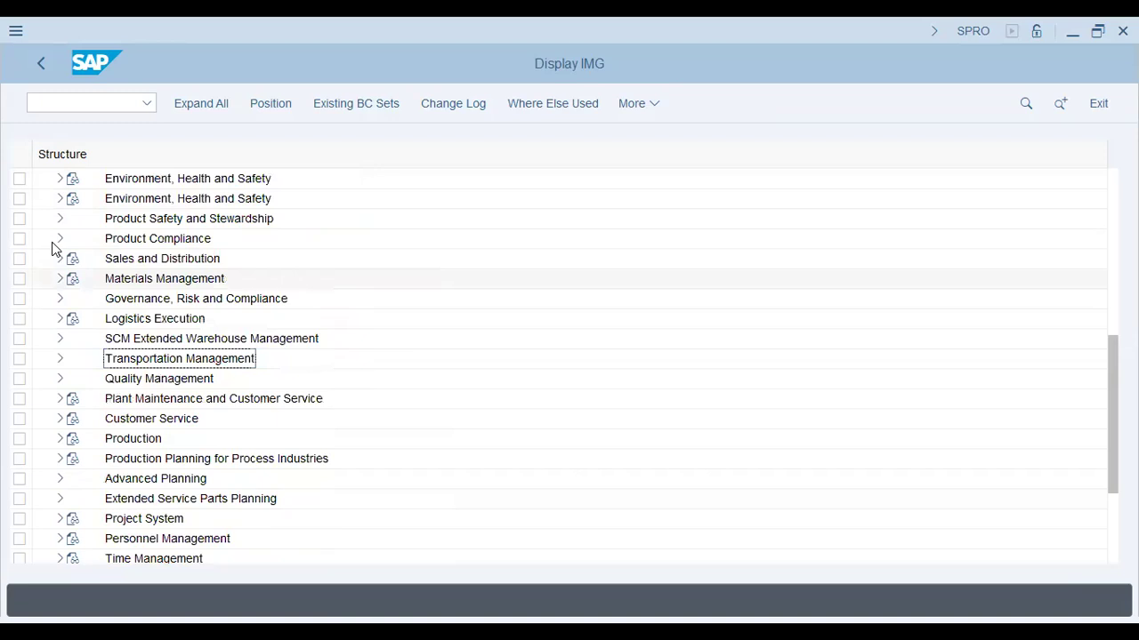
scroll(53, 245, "up", 3)
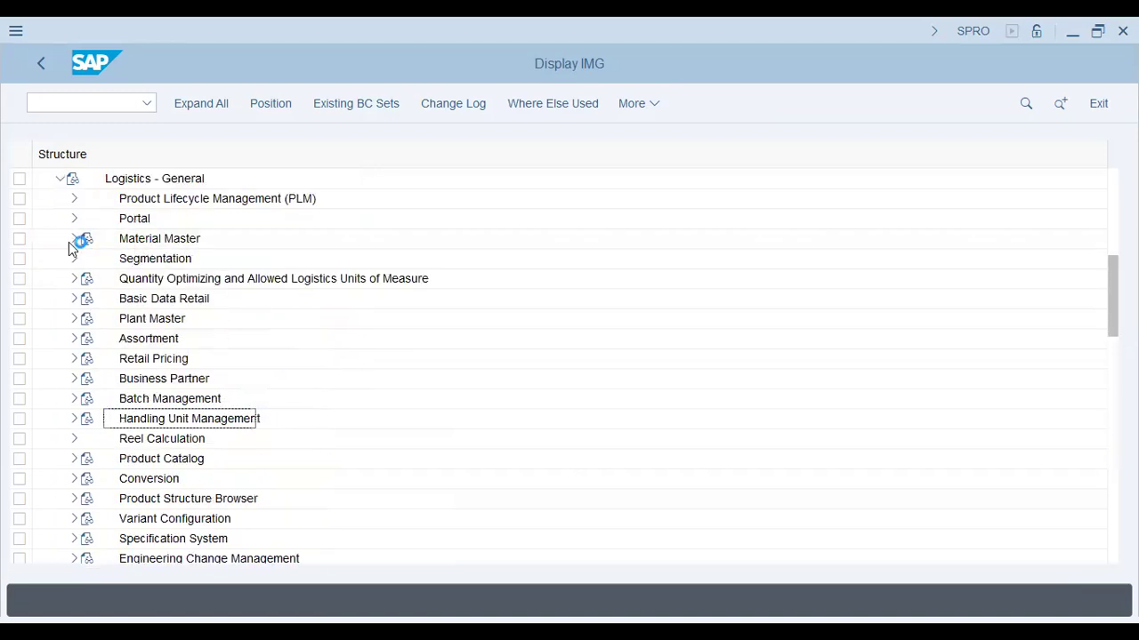
left_click(74, 240)
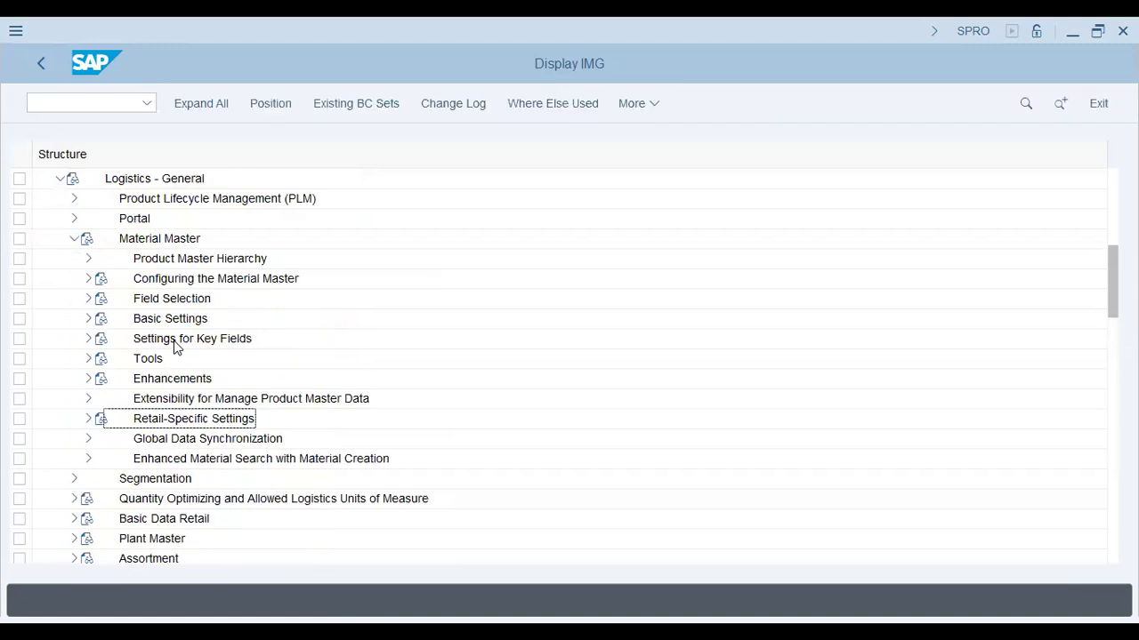
Look at the activities under Configuring the Material Master and Field Selection, collapsing each node again.
left_click(89, 279)
left_click(89, 280)
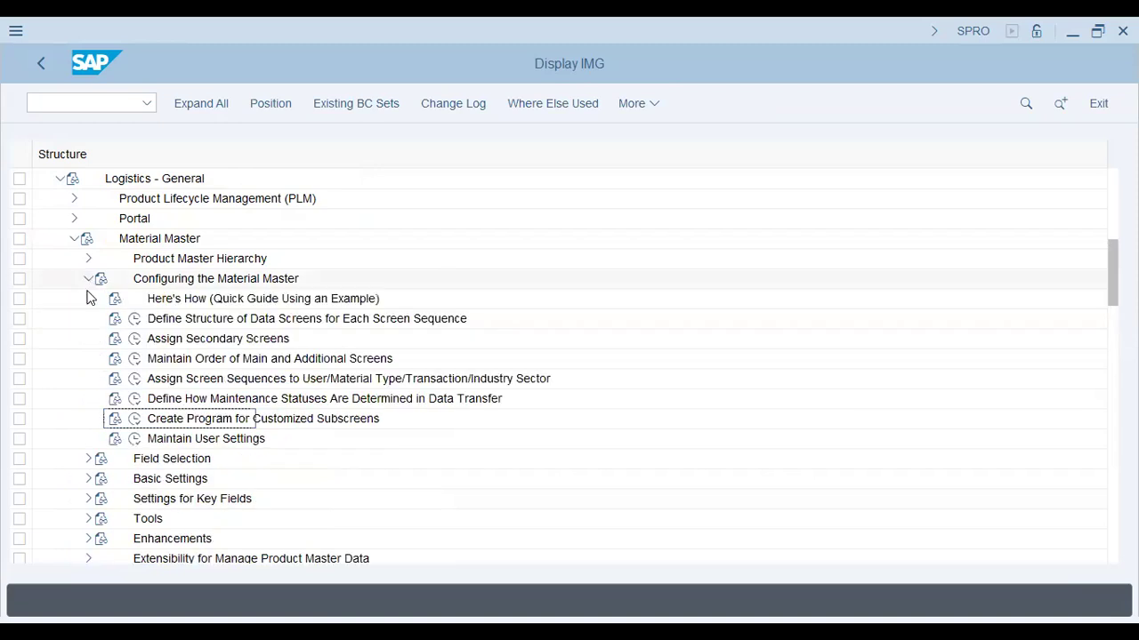
left_click(86, 300)
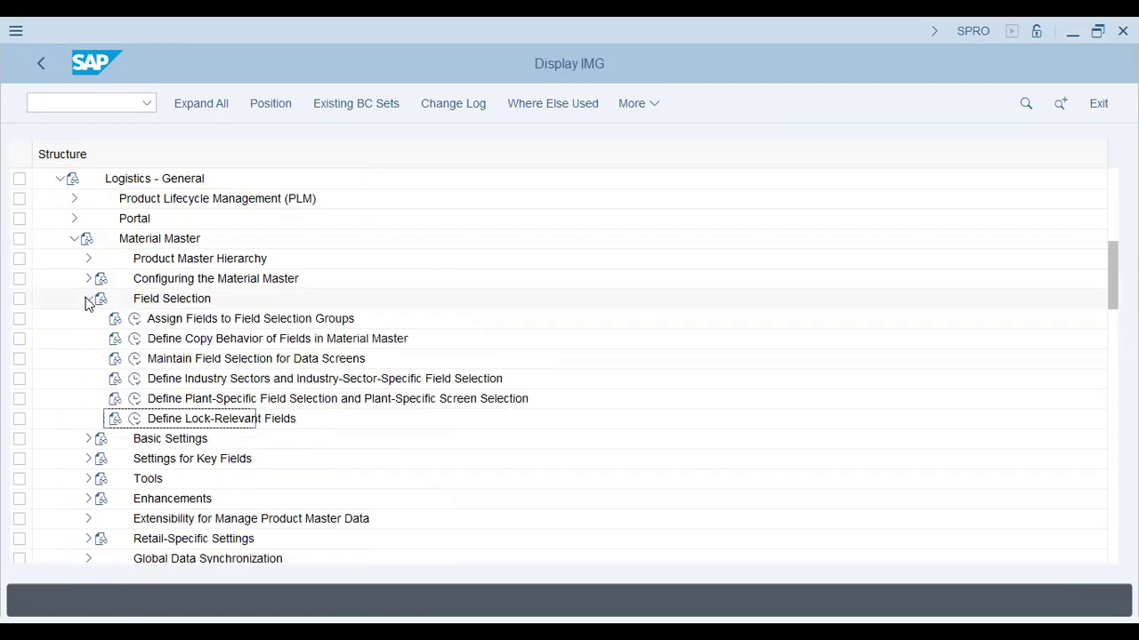
left_click(87, 301)
Expand Basic Settings and its Material Types node, and open the activity that maintains the material types.
left_click(88, 319)
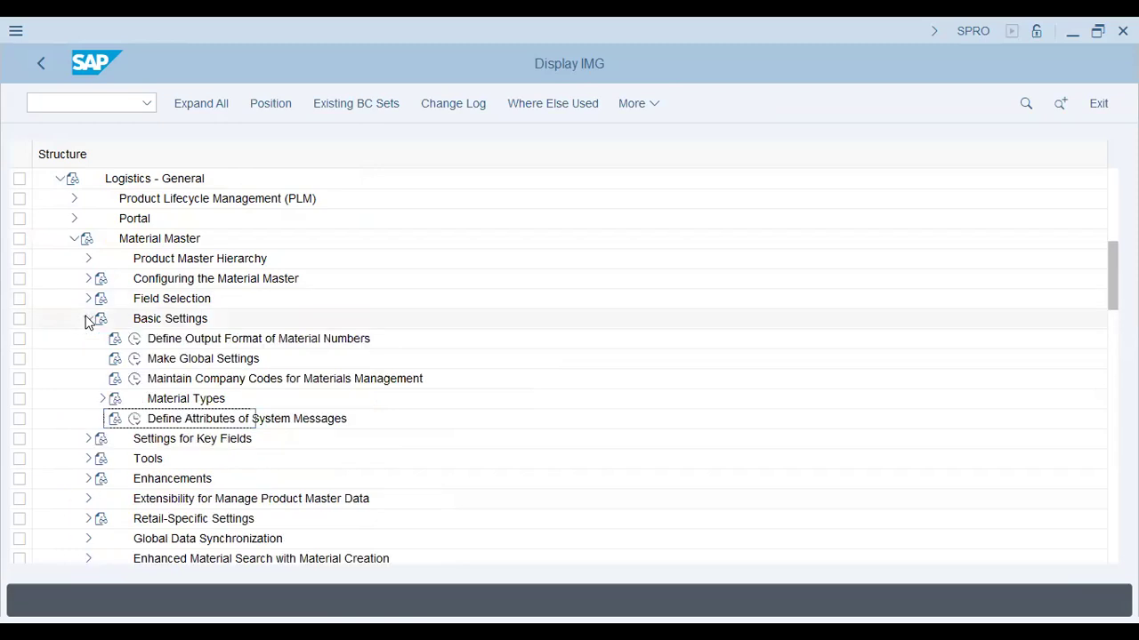
double_click(215, 402)
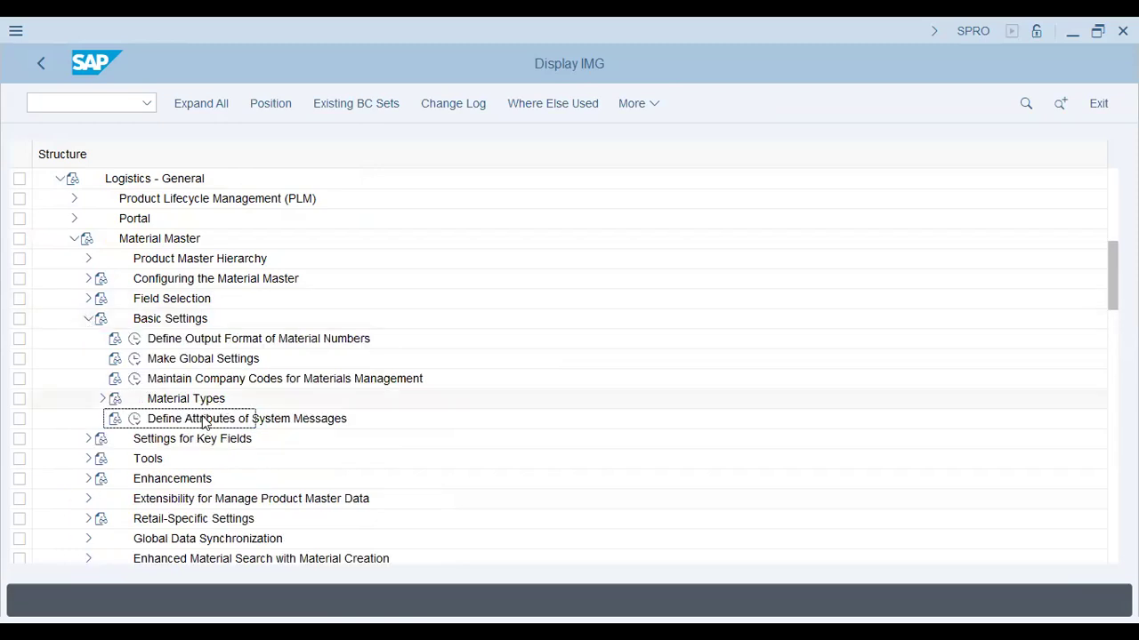
left_click(149, 422)
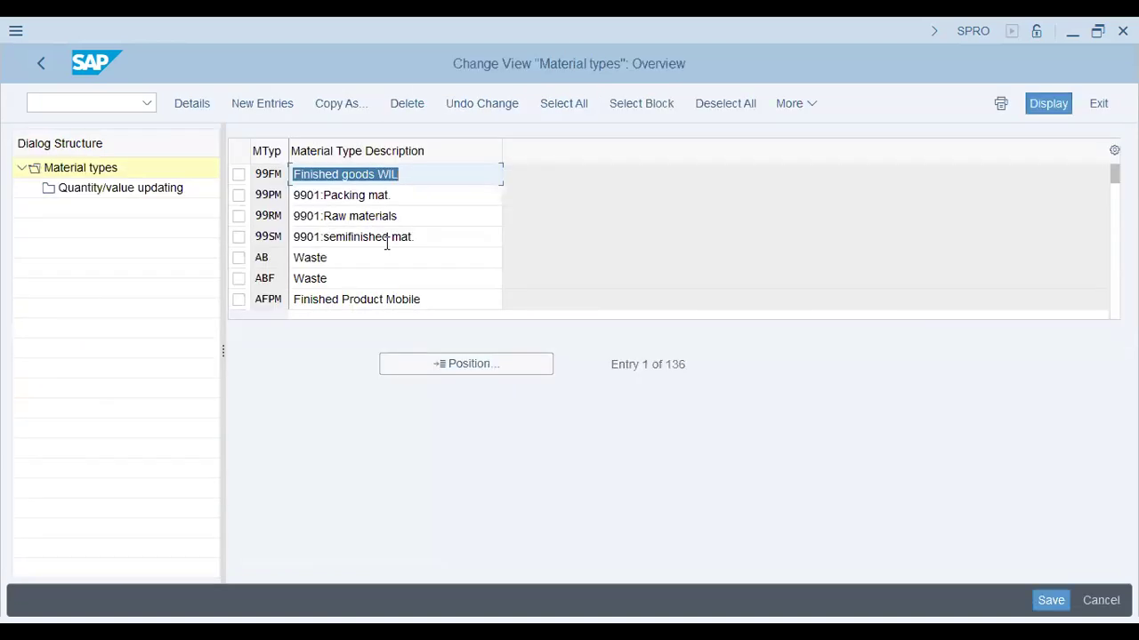
Look at the quantity/value updating settings of material type 99SM, then return to the customizing tree.
left_click(386, 238)
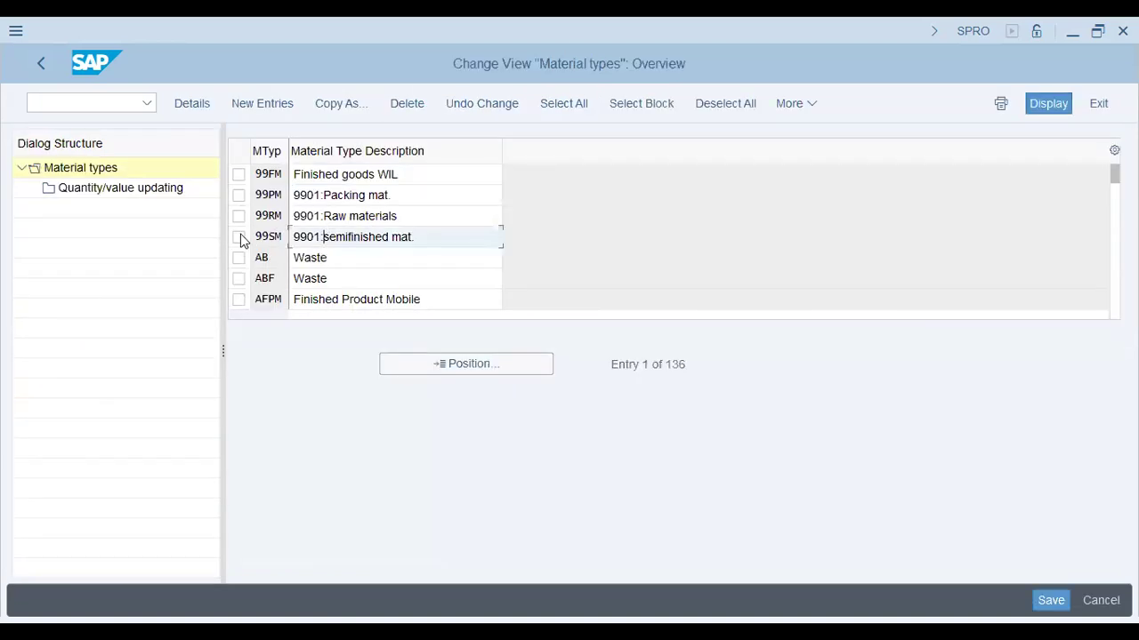
double_click(122, 191)
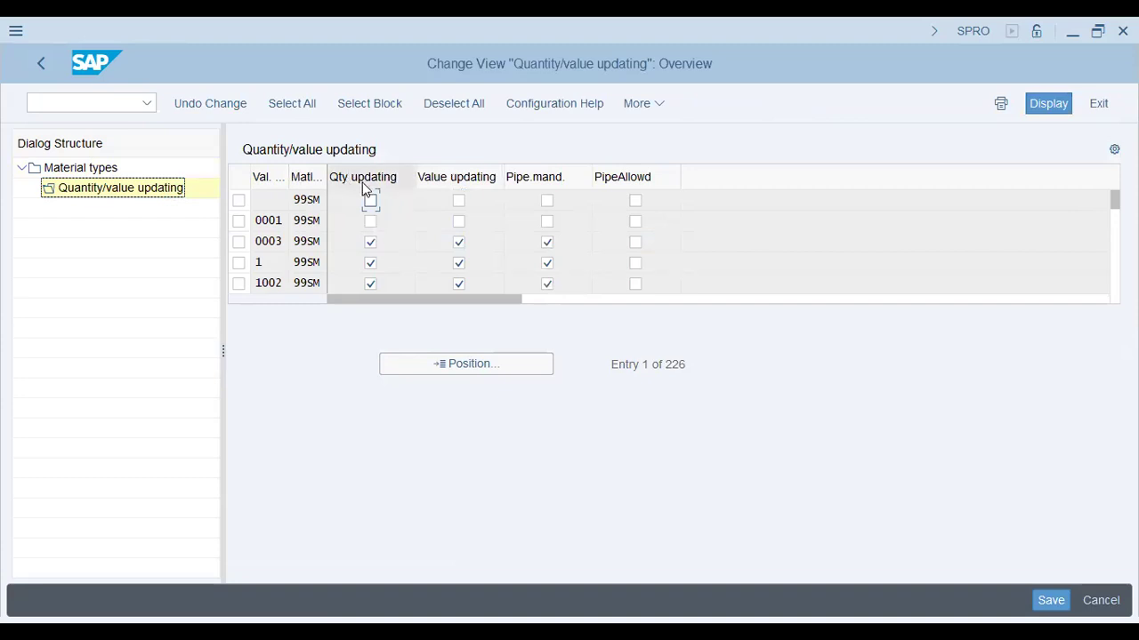
left_click(40, 64)
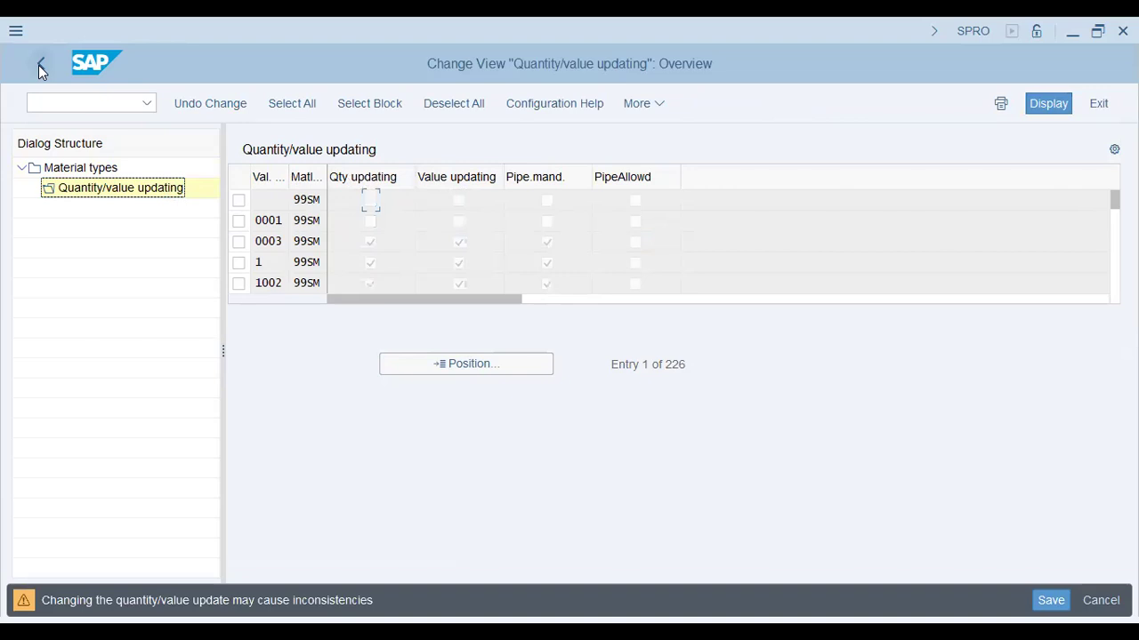
left_click(40, 64)
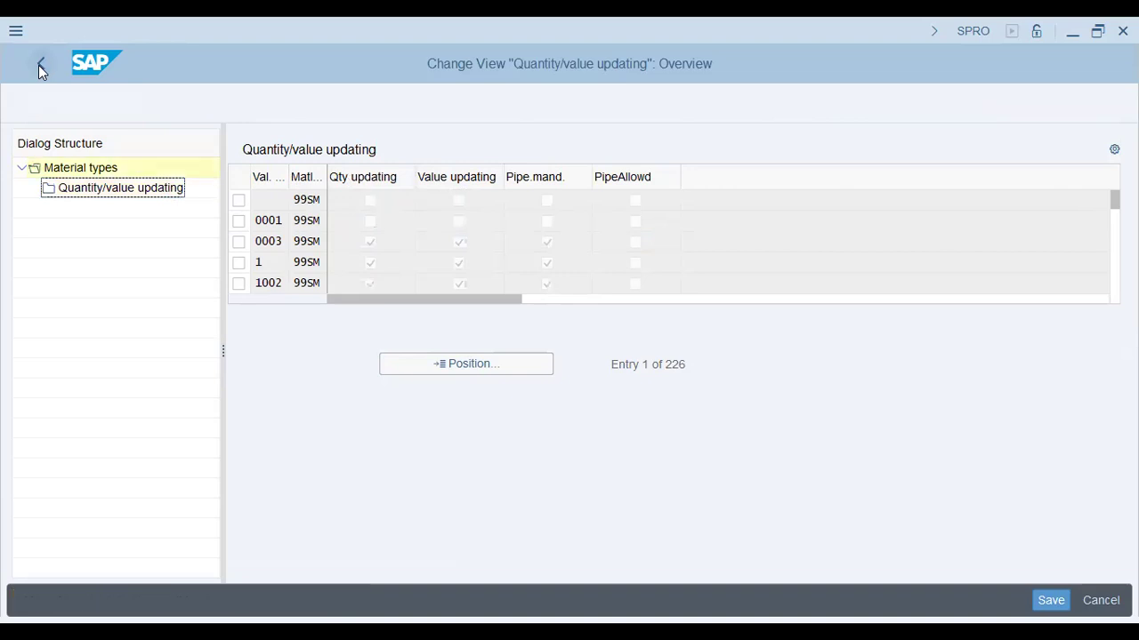
left_click(40, 64)
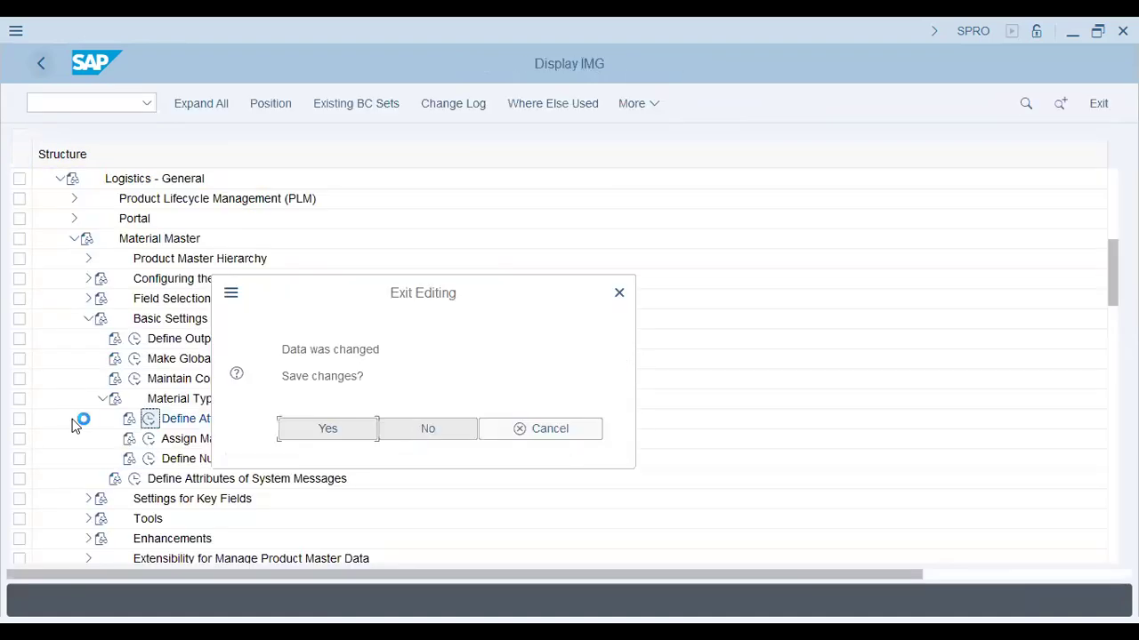
Collapse the Logistics - General node and expand the Production node.
left_click(74, 240)
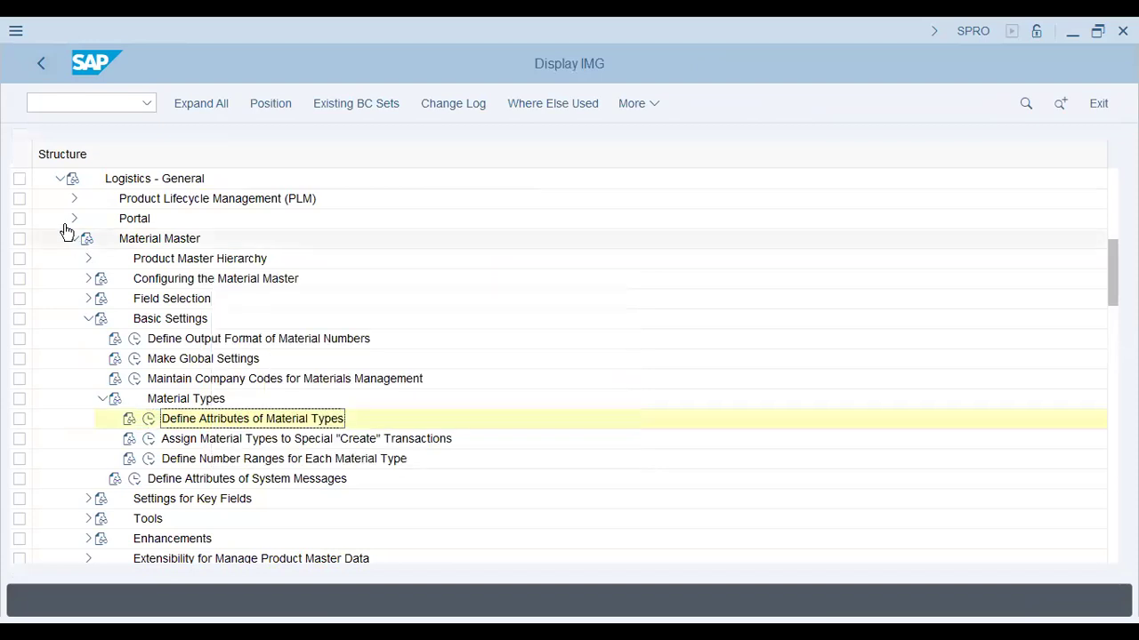
left_click(55, 179)
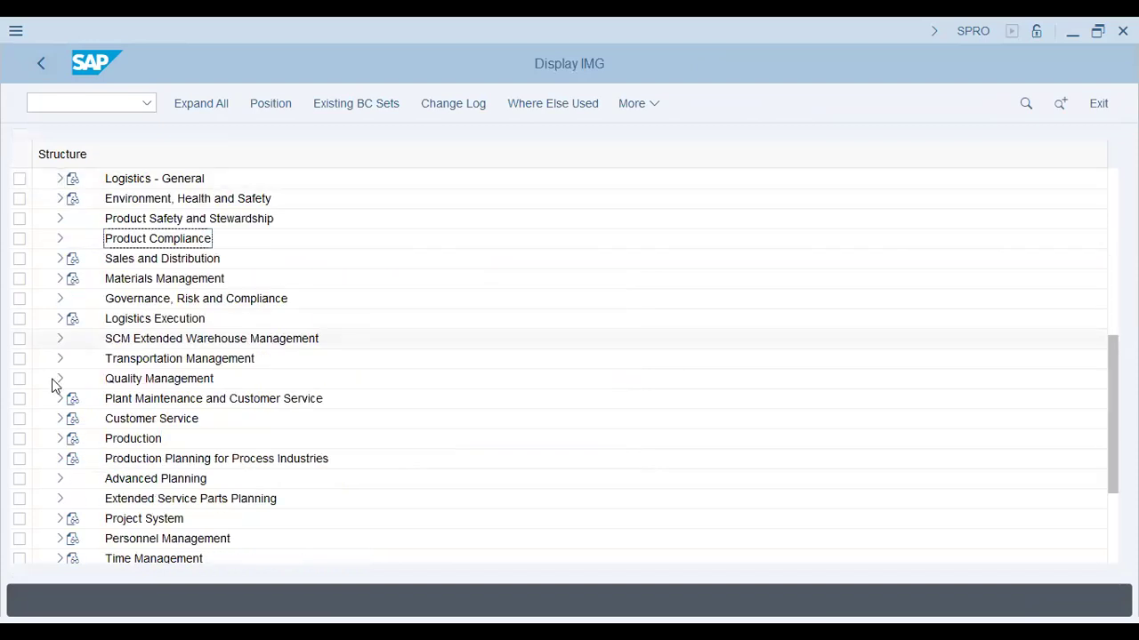
scroll(52, 391, "down", 1)
scroll(55, 400, "down", 1)
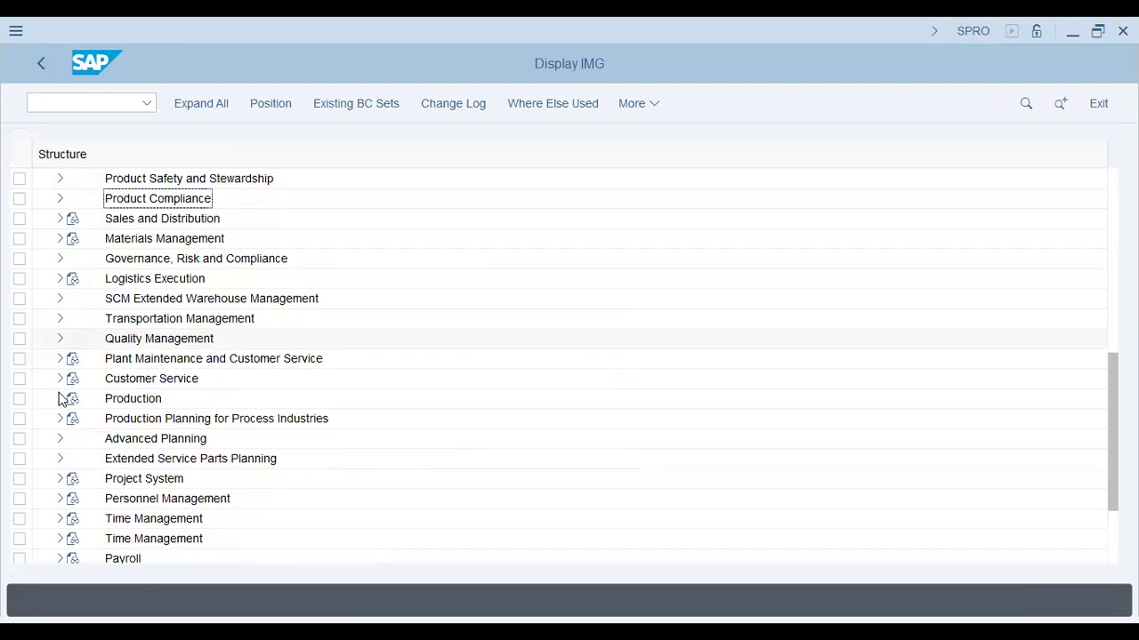
left_click(61, 398)
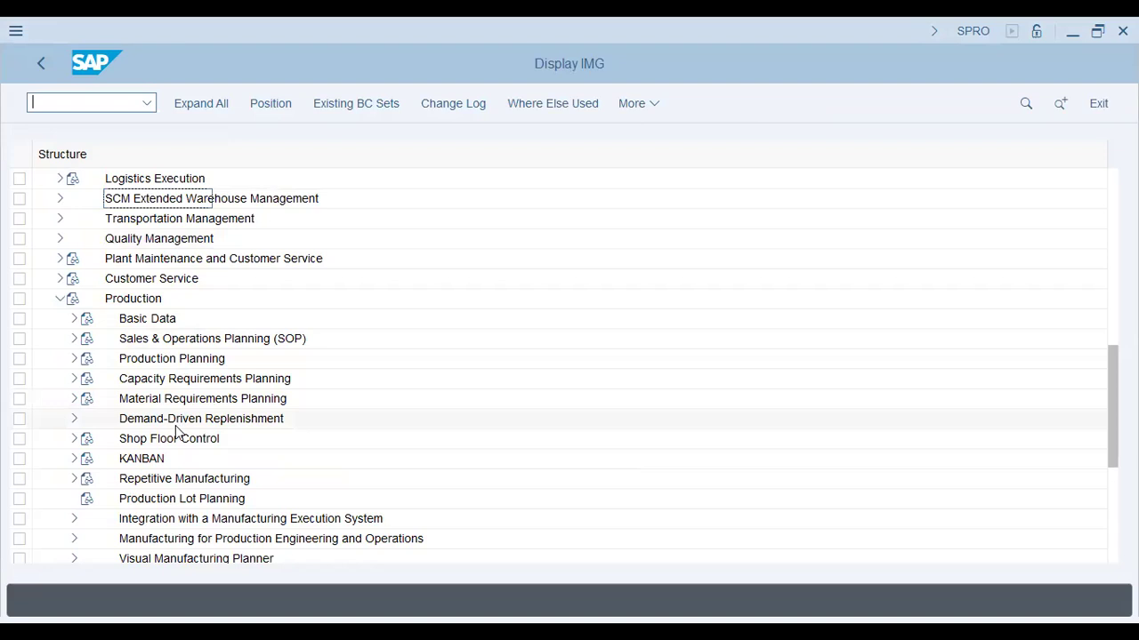
Look through the Production subnodes, expanding Basic Data and collapsing it again.
scroll(153, 394, "down", 1)
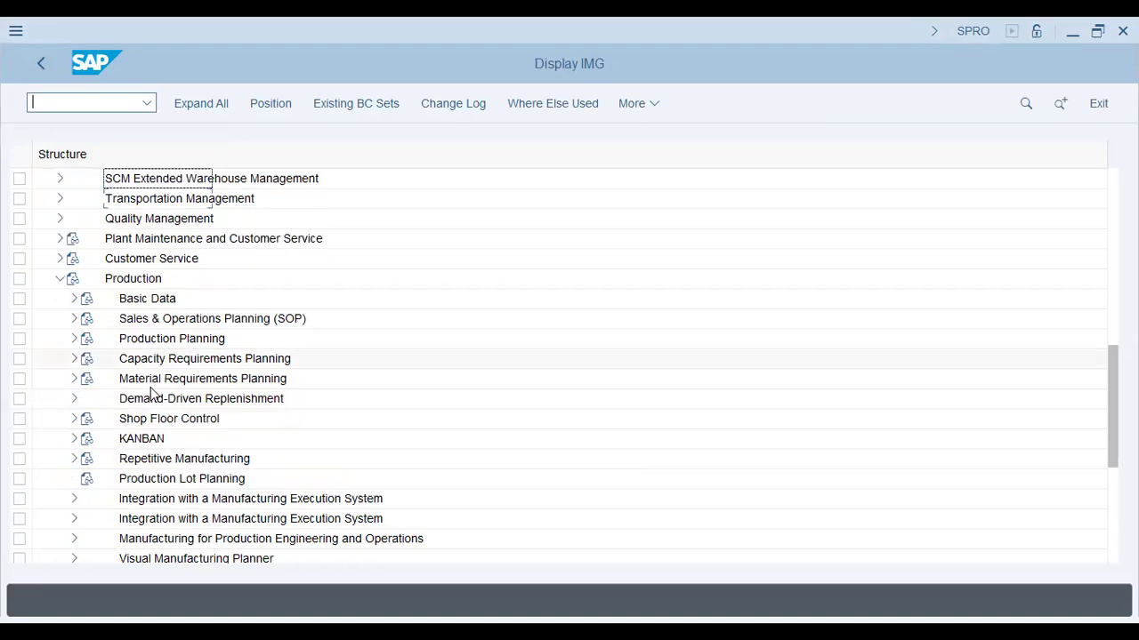
scroll(150, 394, "down", 1)
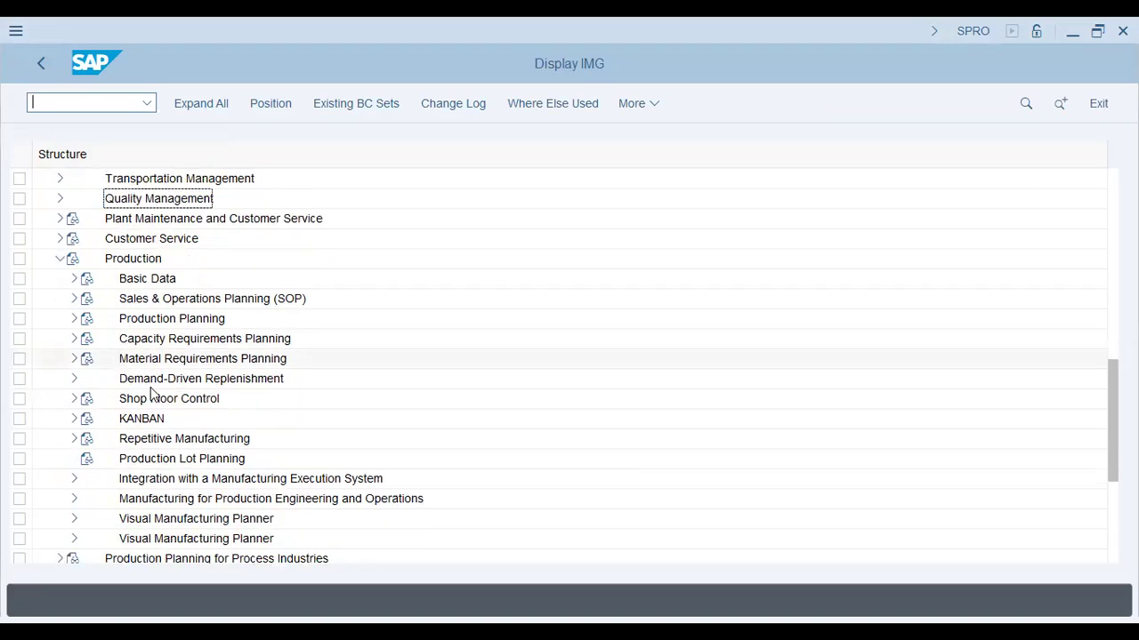
scroll(76, 258, "down", 1)
left_click(75, 258)
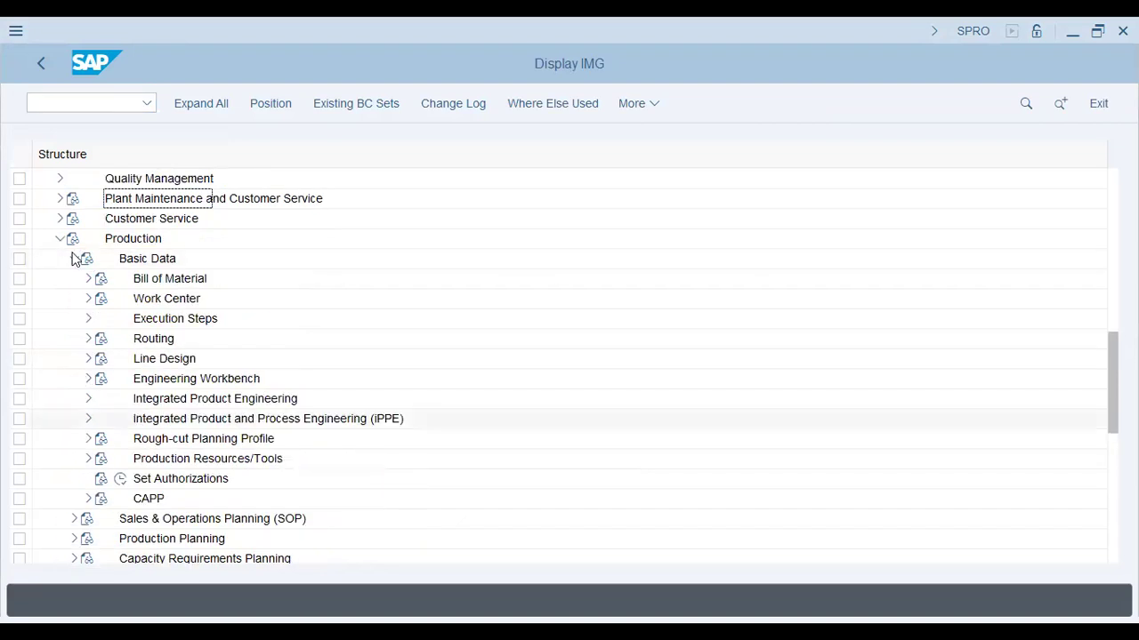
left_click(74, 258)
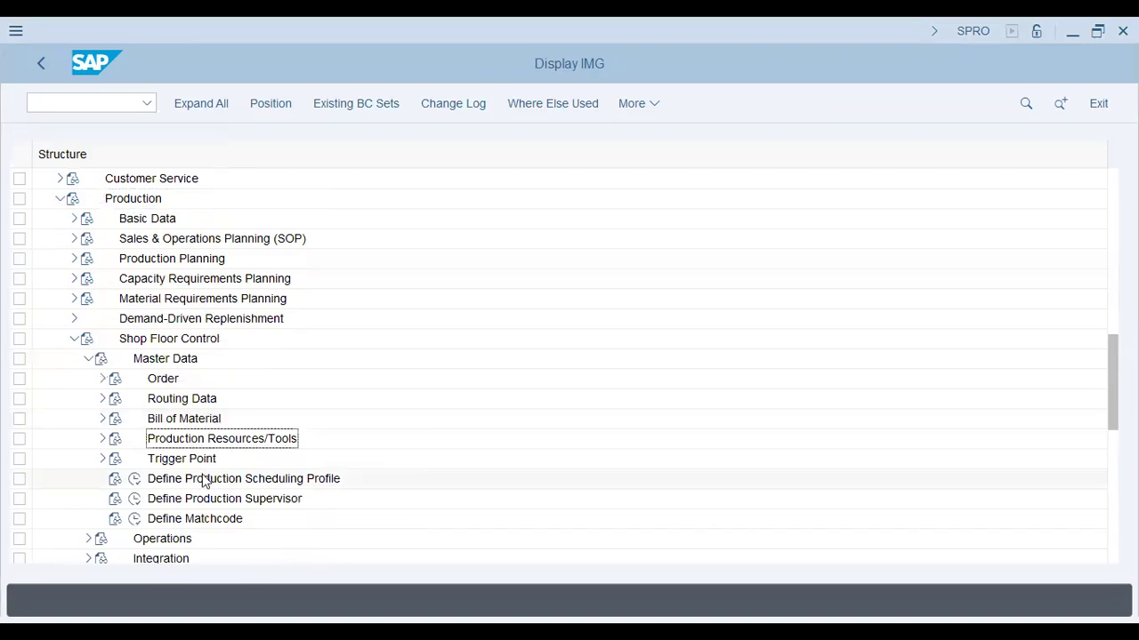
Open Define Production Scheduling Profile under Shop Floor Control > Master Data and display the details of plant 0003's profile 000001.
left_click(139, 481)
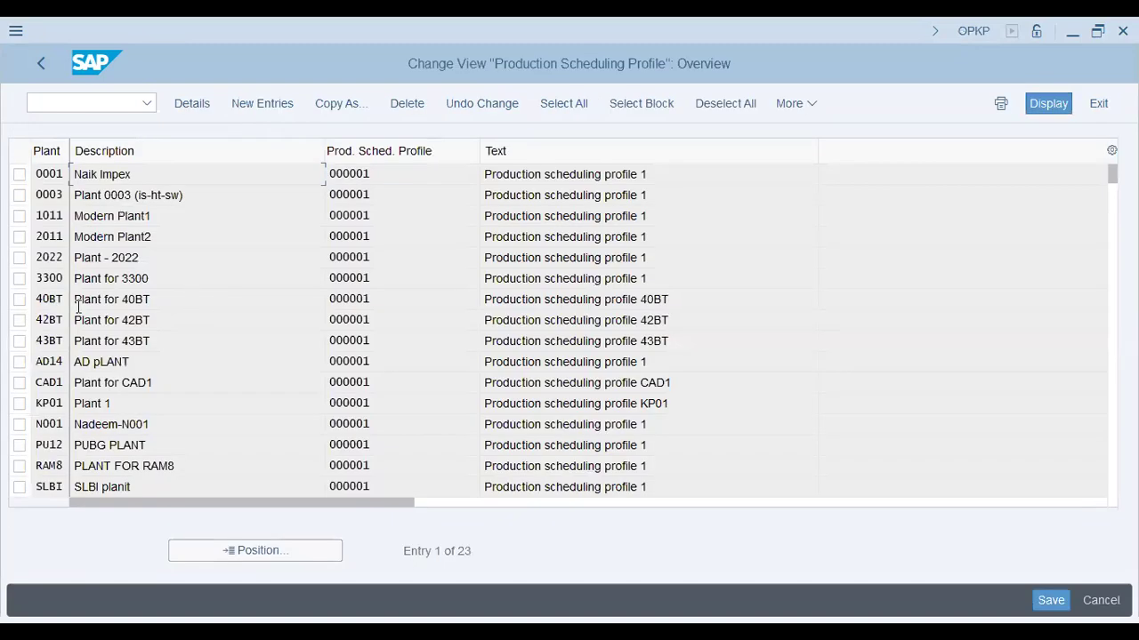
left_click(78, 307)
left_click(169, 180)
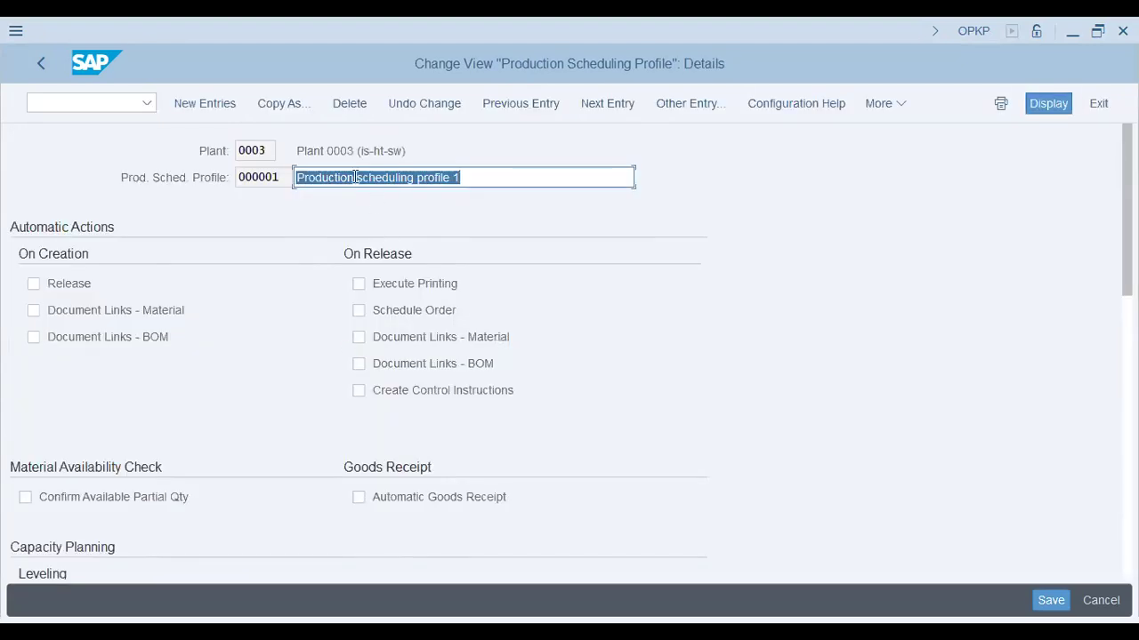
Examine plant 0003's scheduling profile from Automatic Actions through Order Type, then return to the customizing tree.
left_click(354, 177)
left_click(395, 302)
left_click(225, 189)
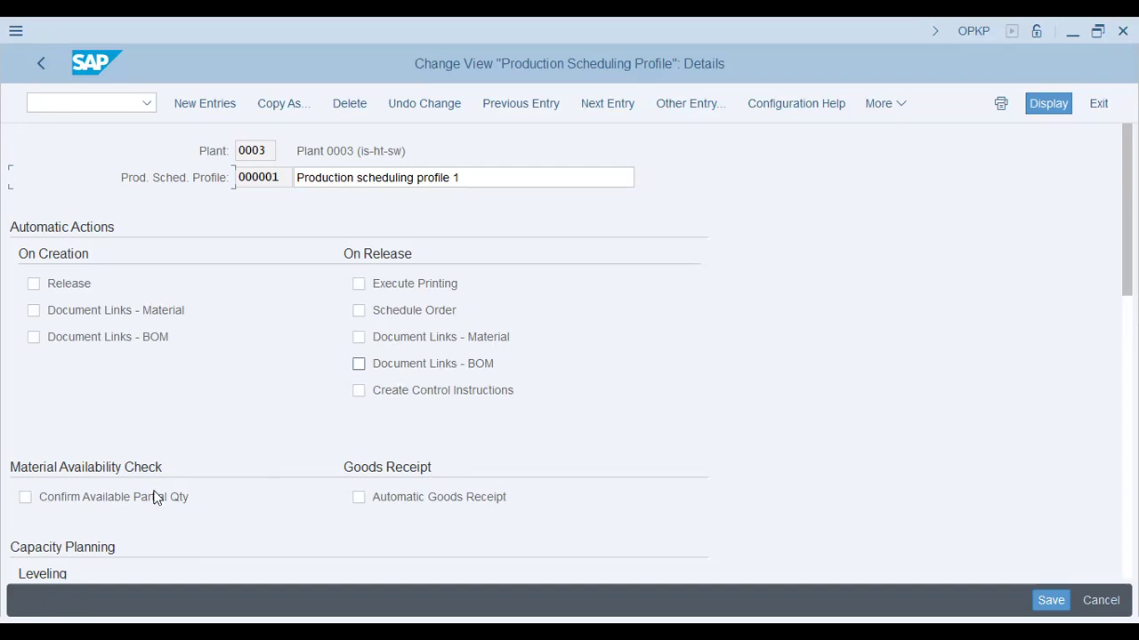
scroll(426, 432, "down", 1)
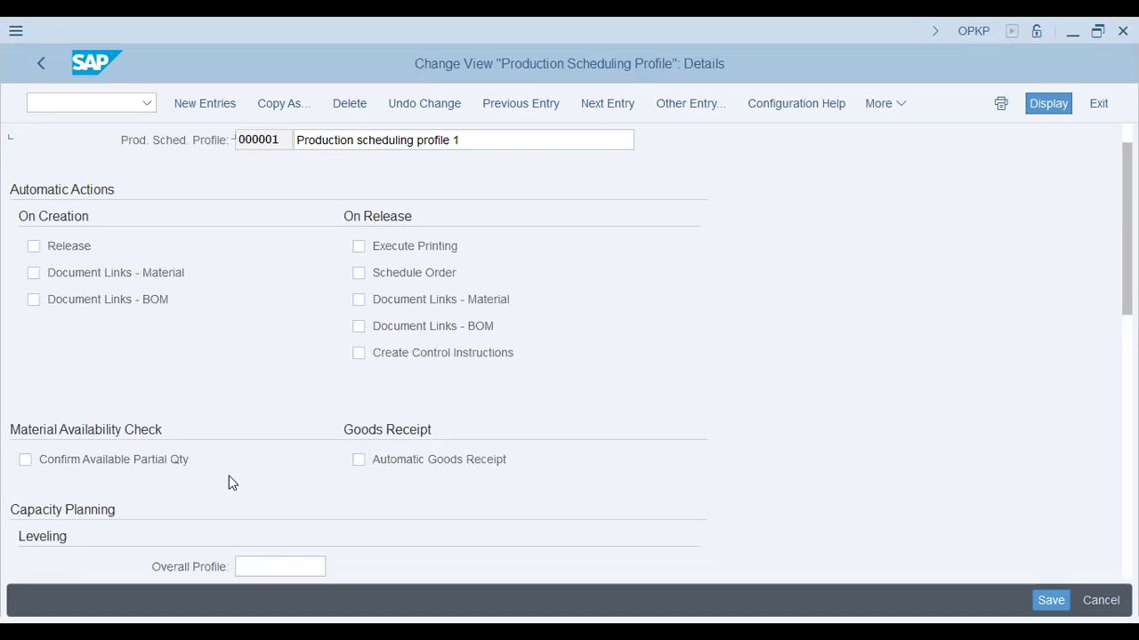
scroll(229, 483, "down", 3)
scroll(229, 483, "down", 8)
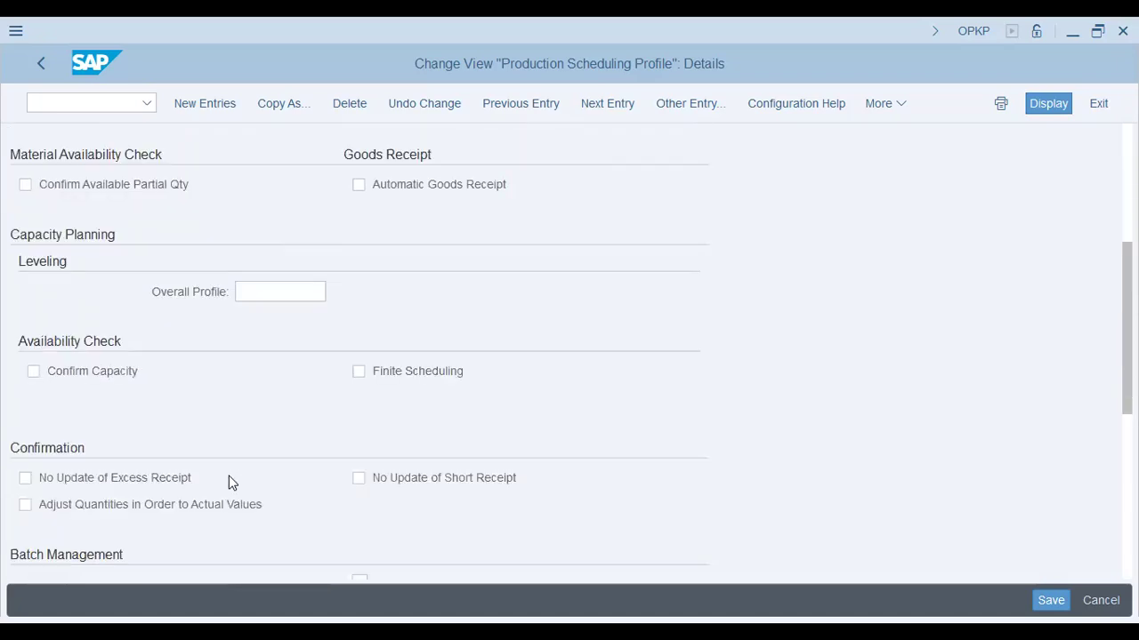
scroll(132, 247, "down", 1)
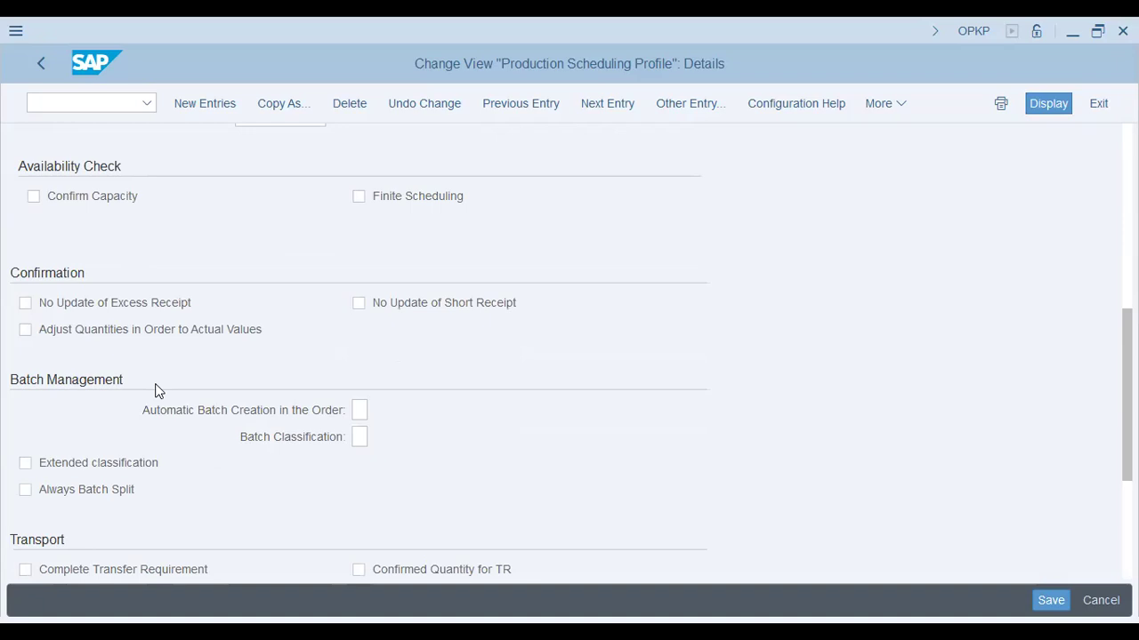
scroll(155, 391, "down", 4)
scroll(154, 390, "down", 2)
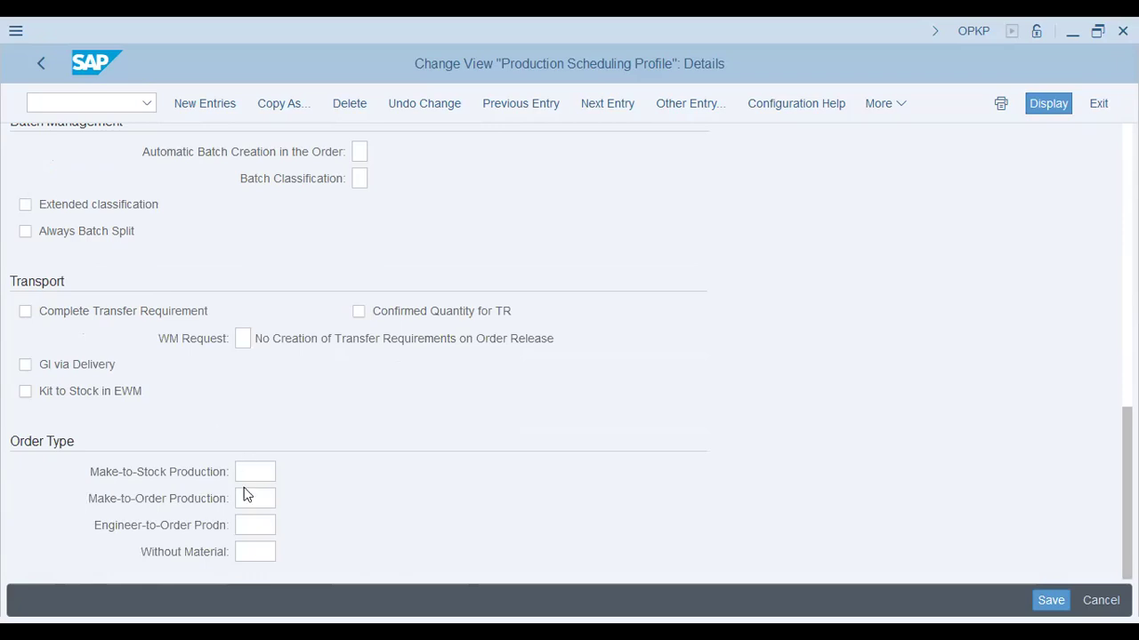
left_click(264, 498)
left_click(244, 550)
scroll(377, 493, "up", 1)
scroll(377, 496, "up", 4)
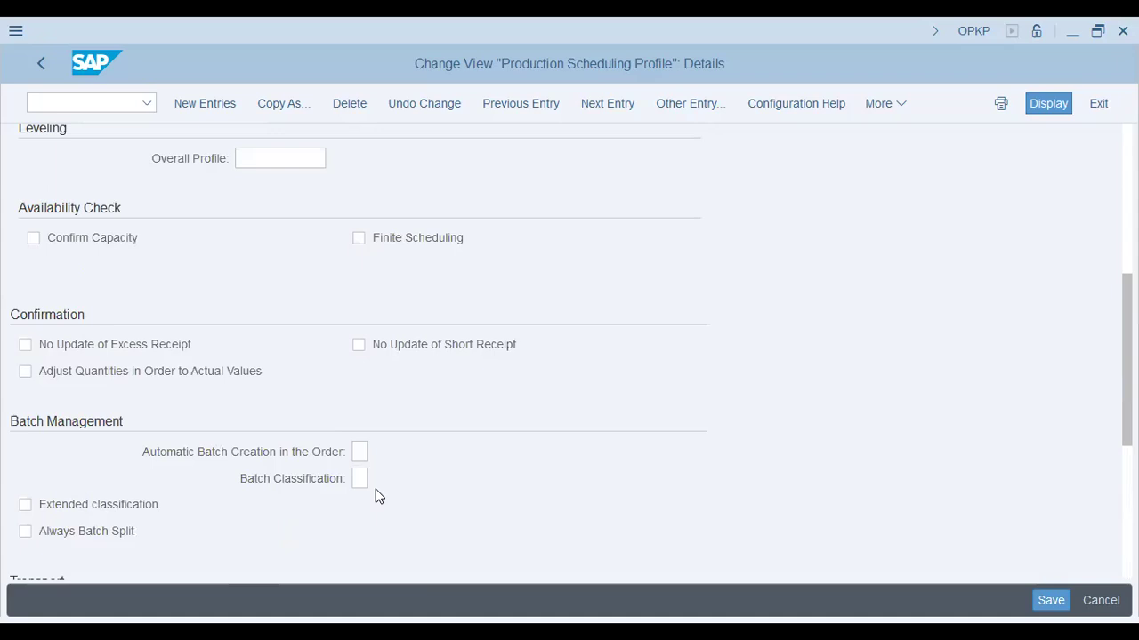
scroll(377, 497, "up", 3)
scroll(378, 497, "up", 4)
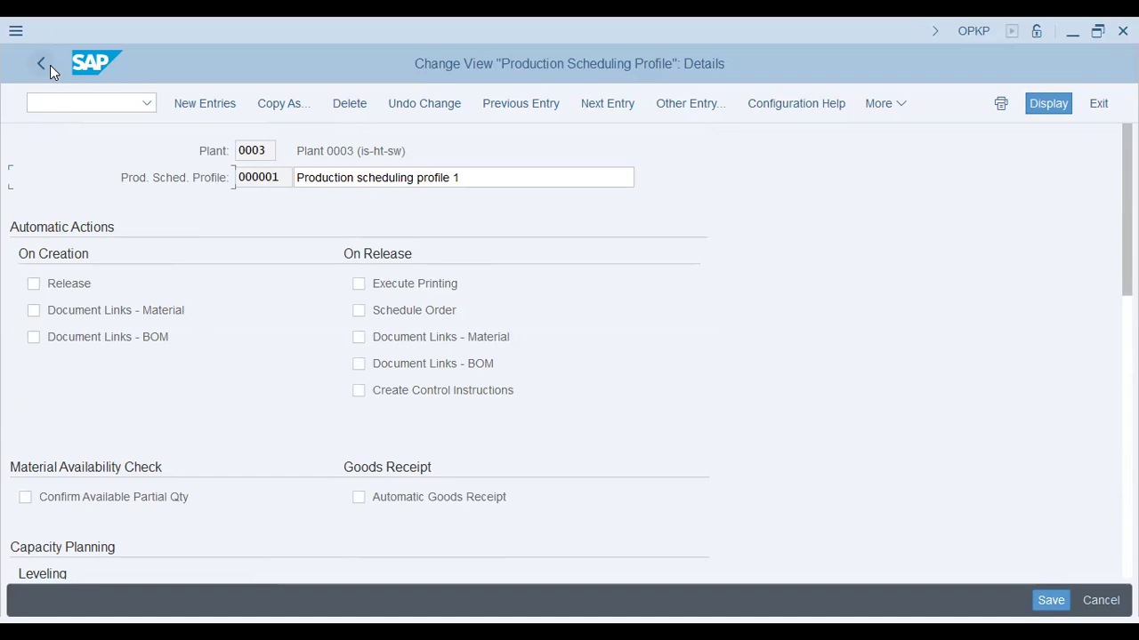
left_click(662, 457)
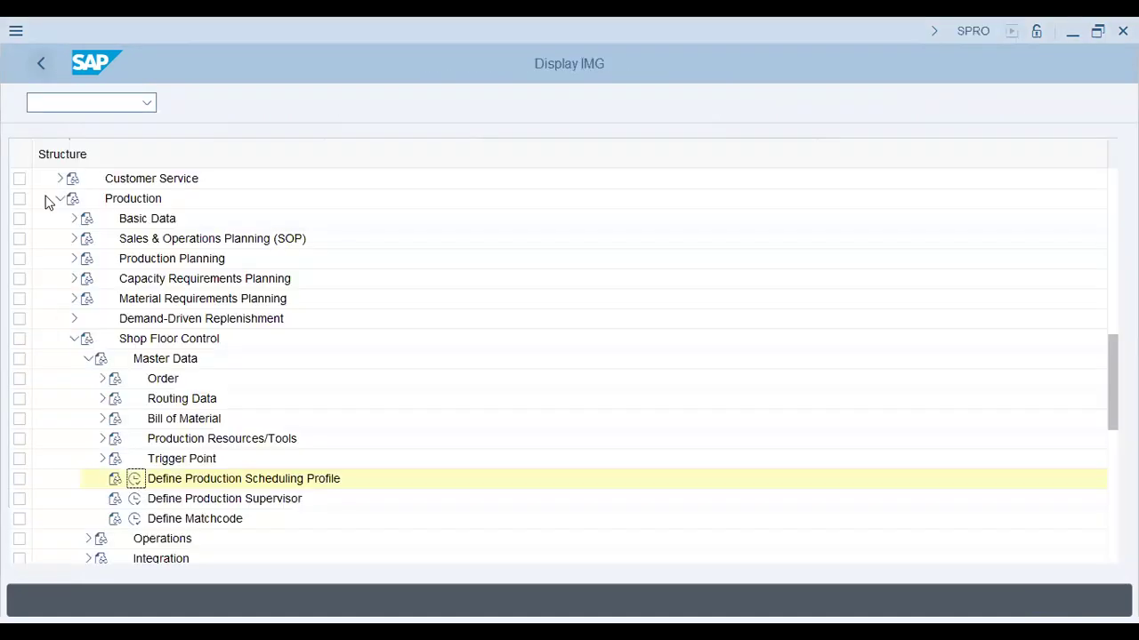
Collapse the Production node and expand Logistics - General down to Material Master > Basic Settings > Material Types.
left_click(59, 198)
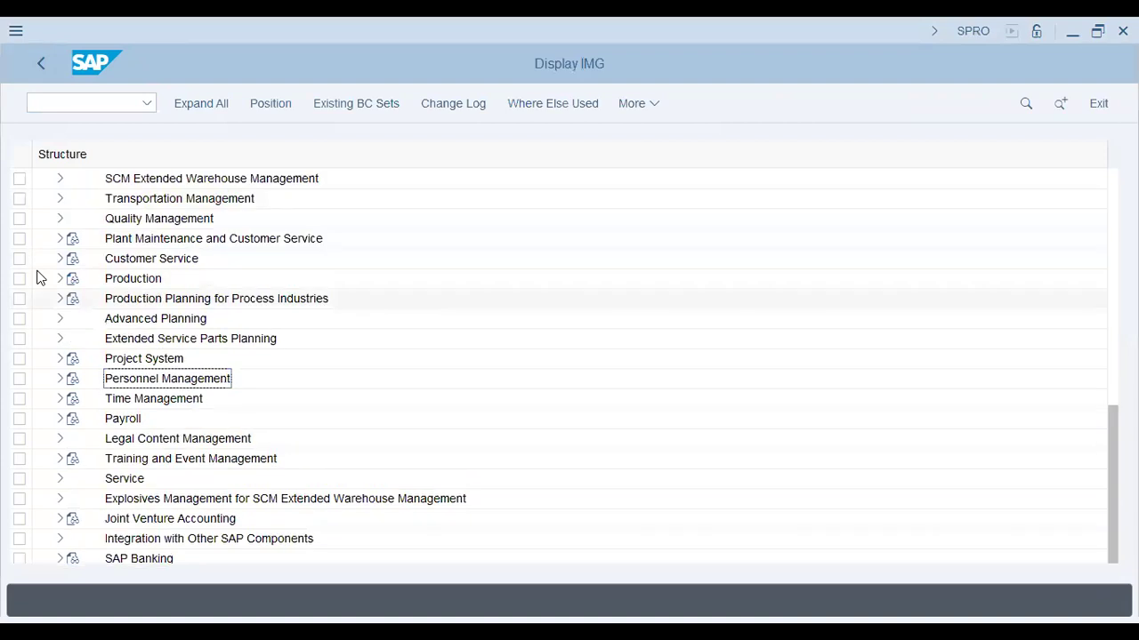
scroll(40, 278, "up", 1)
scroll(40, 279, "up", 1)
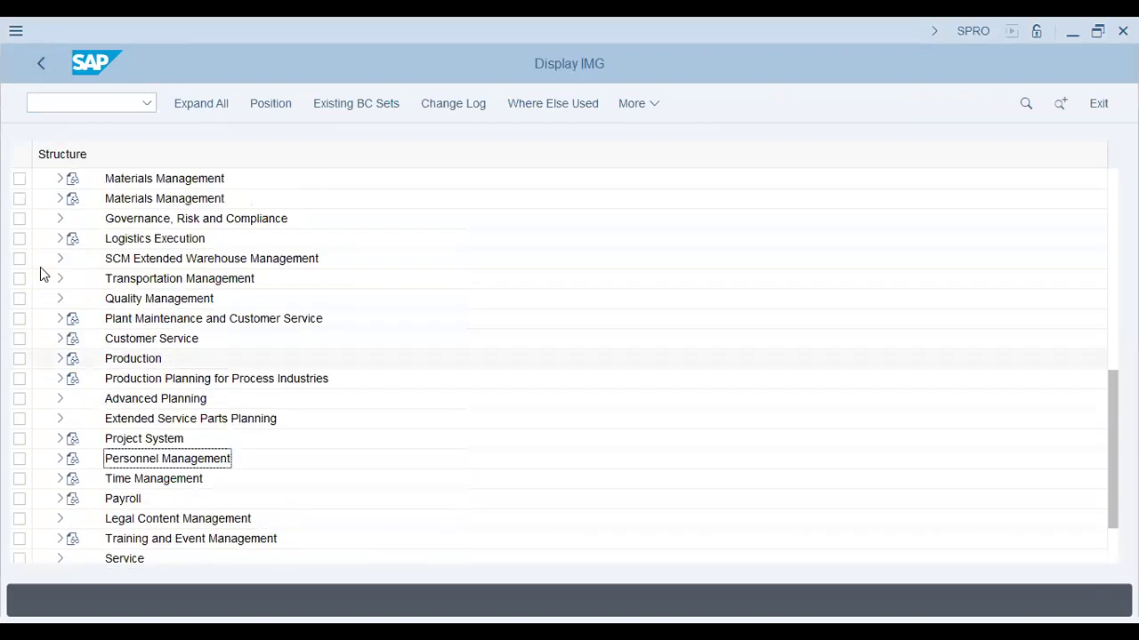
scroll(53, 258, "up", 1)
scroll(63, 246, "up", 1)
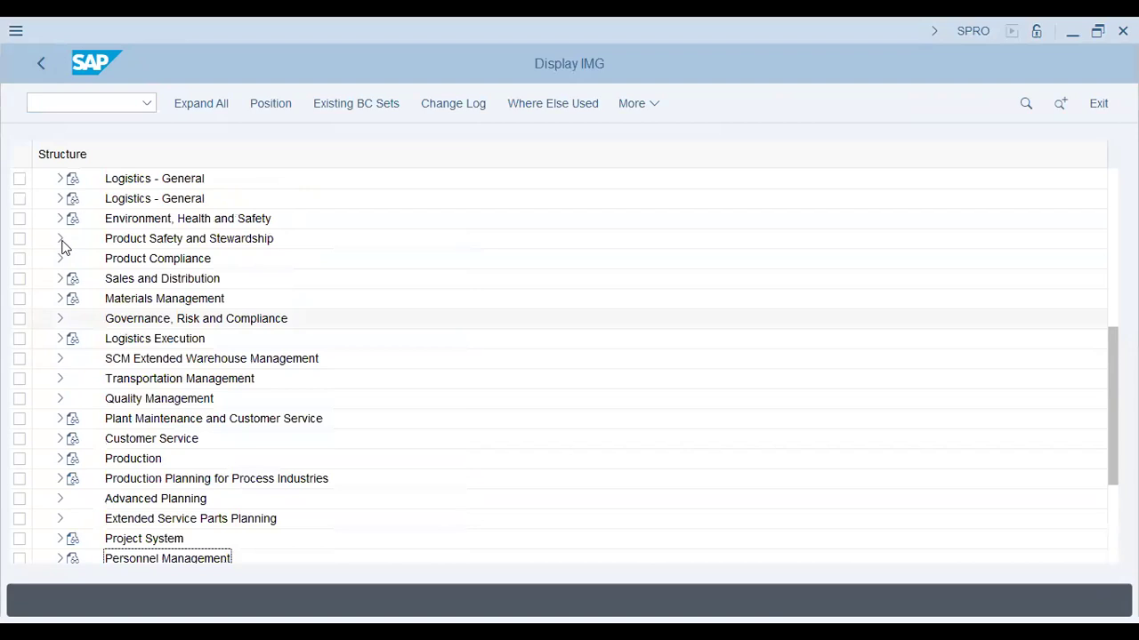
scroll(62, 246, "up", 1)
scroll(58, 246, "up", 1)
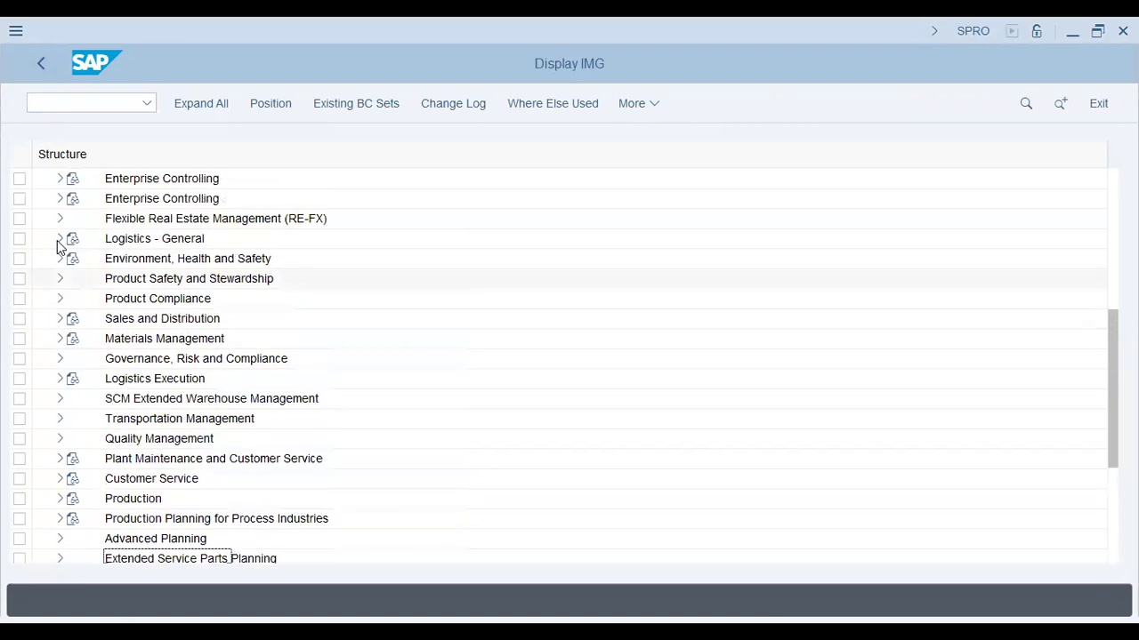
double_click(189, 245)
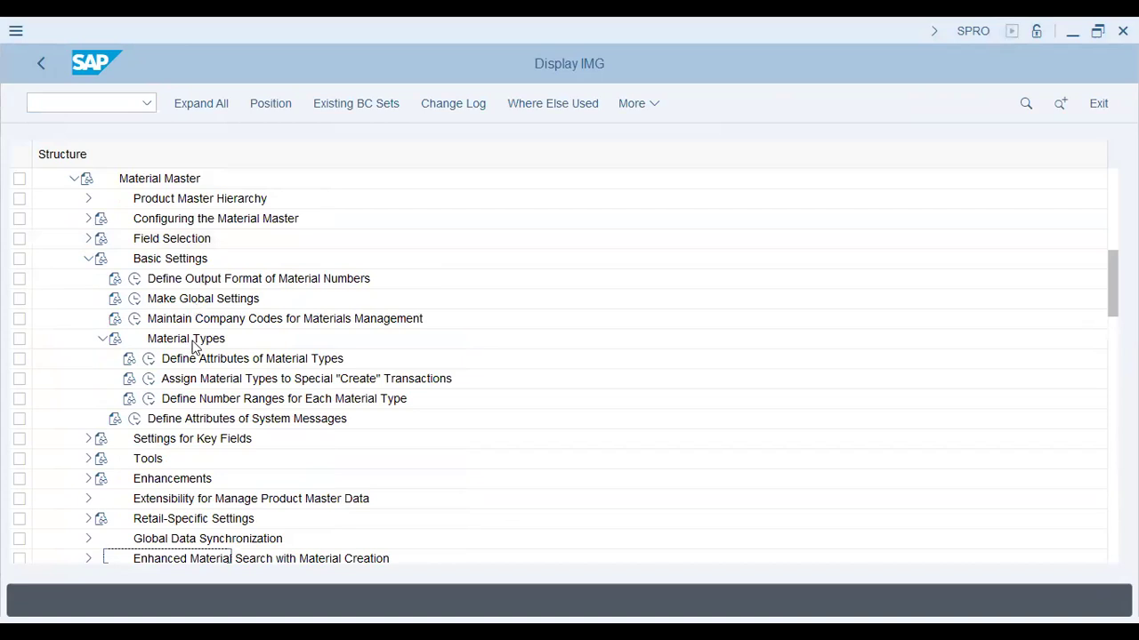
Open Define Number Ranges for Each Material Type and look through the material types assigned in its change groups overview.
left_click(152, 400)
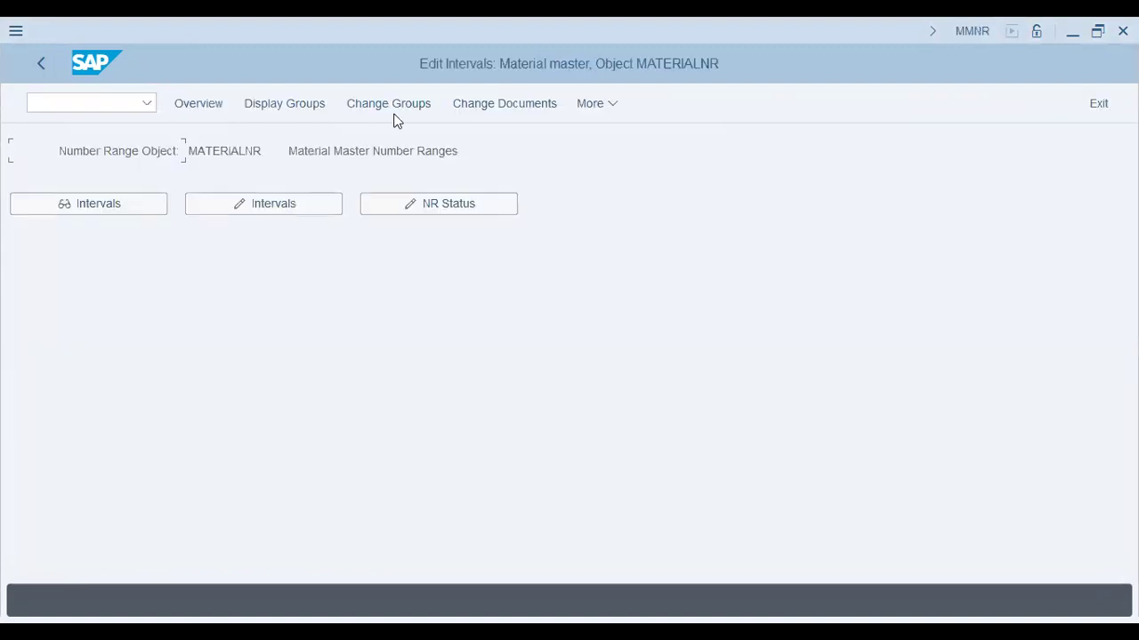
left_click(426, 103)
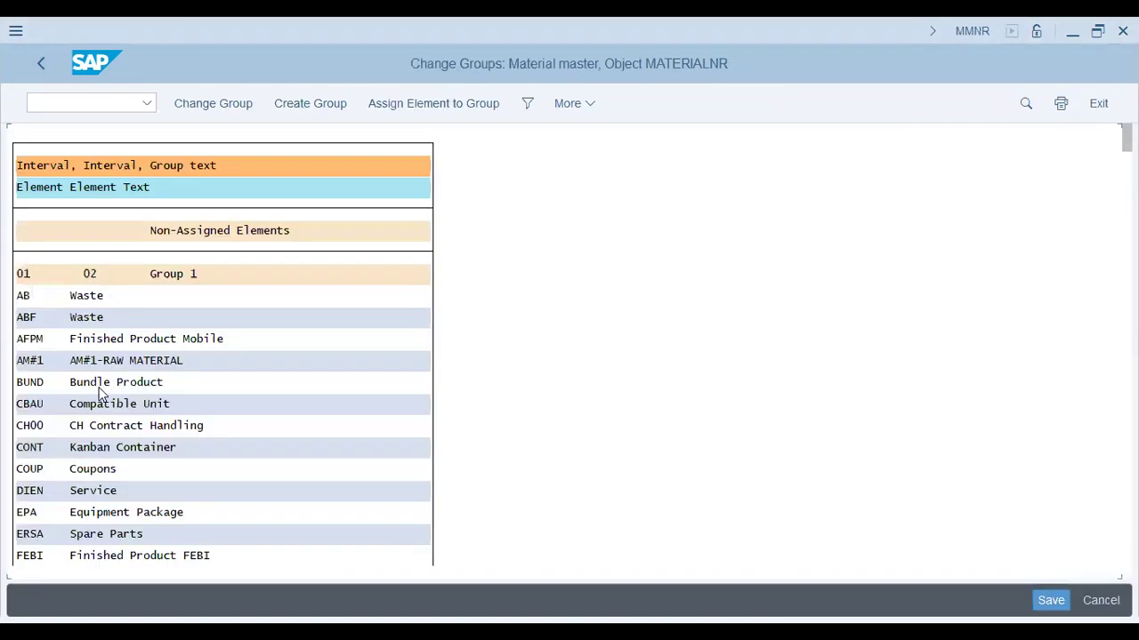
left_click(99, 387)
scroll(124, 391, "down", 5)
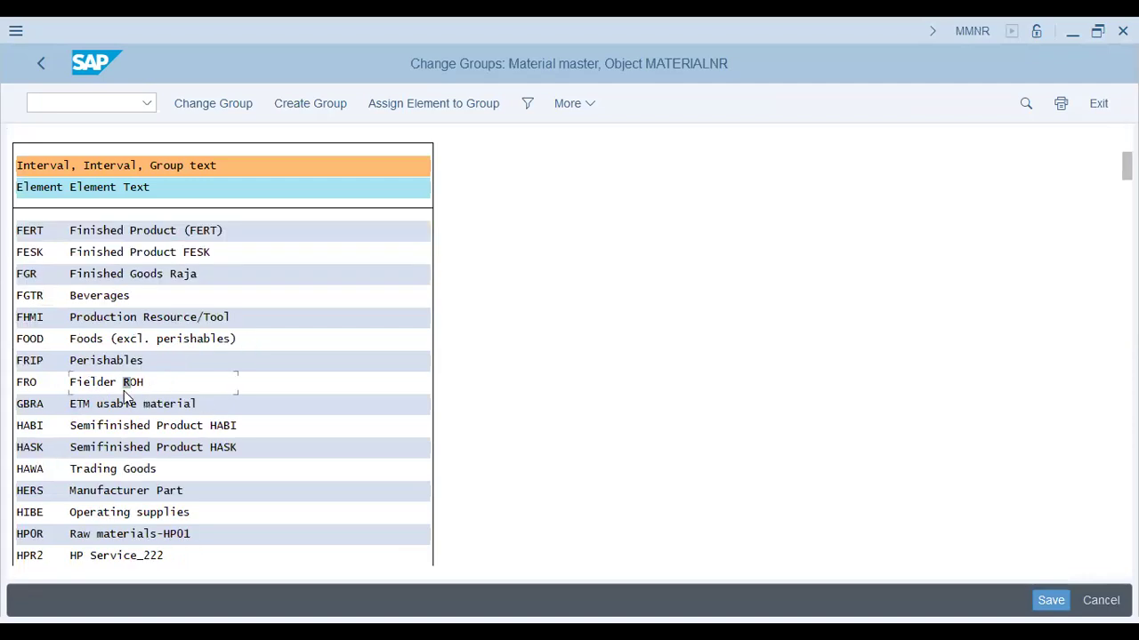
left_click(138, 383)
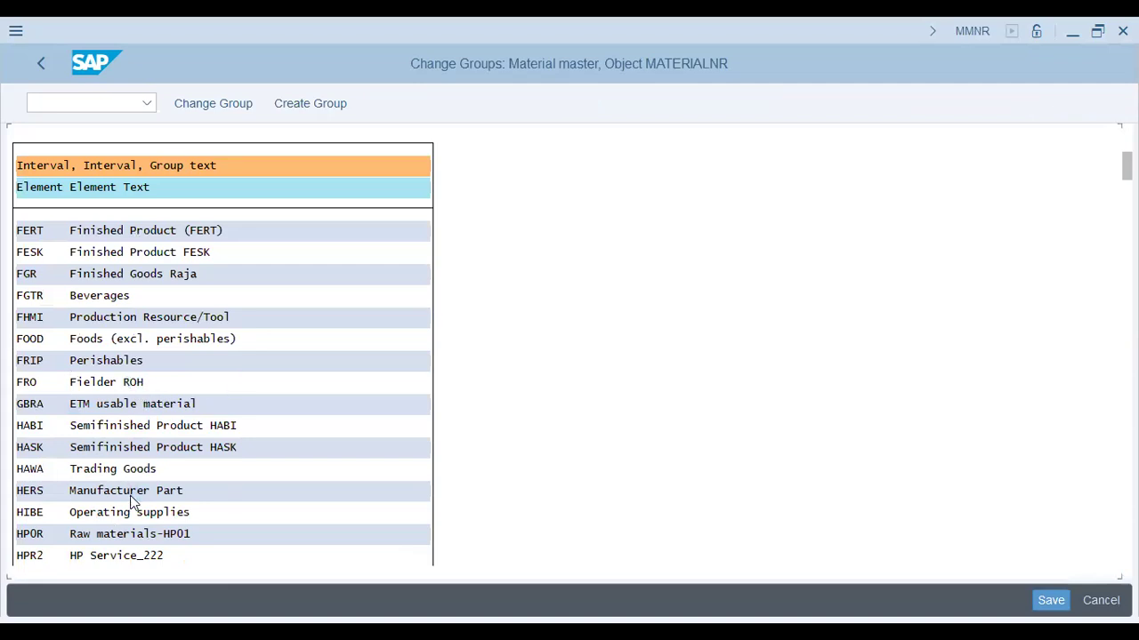
scroll(110, 423, "down", 5)
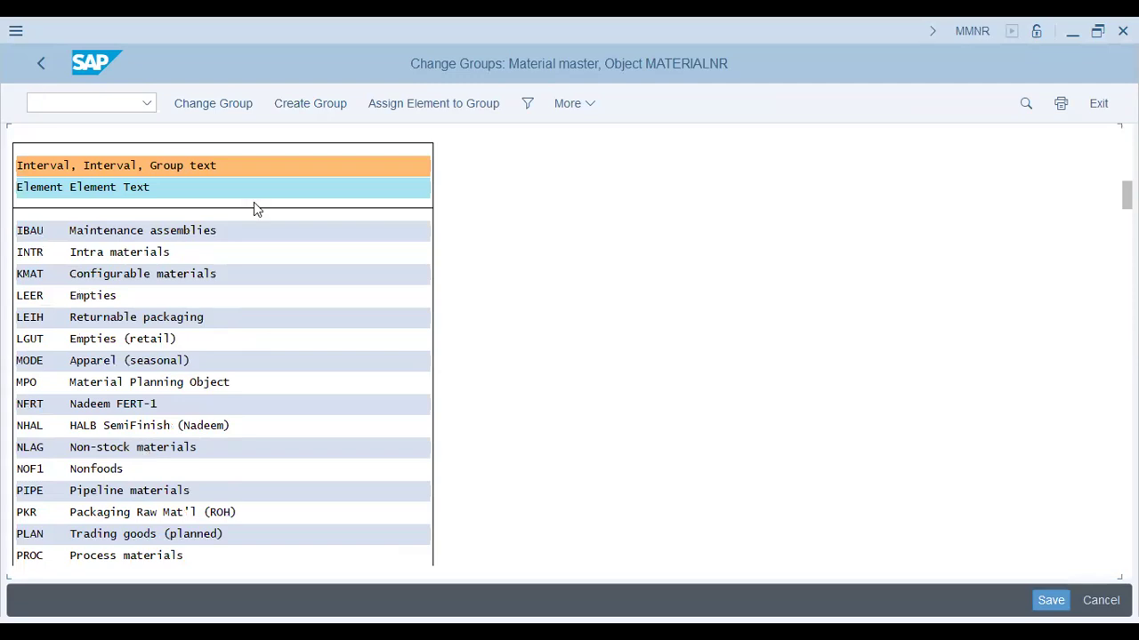
left_click(252, 384)
Open the material number range intervals for editing and check the number limits and status of intervals such as 11 and 14.
key("alt+Tab")
left_click(230, 301)
left_click_drag(368, 341, 114, 338)
left_click_drag(366, 387, 168, 364)
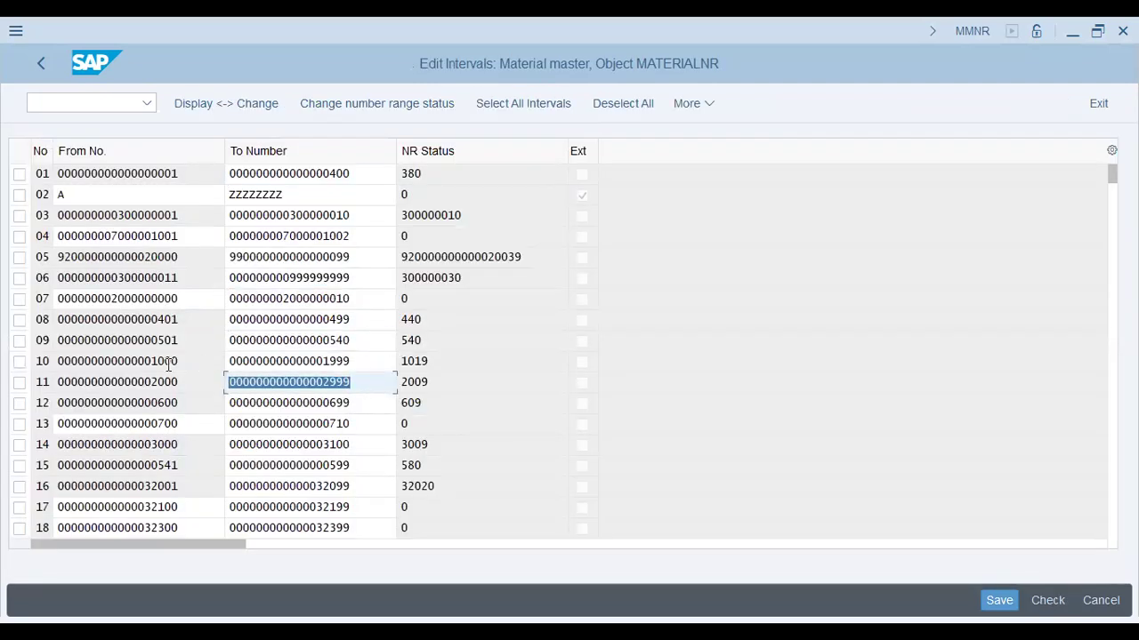
left_click(442, 445)
left_click(461, 439)
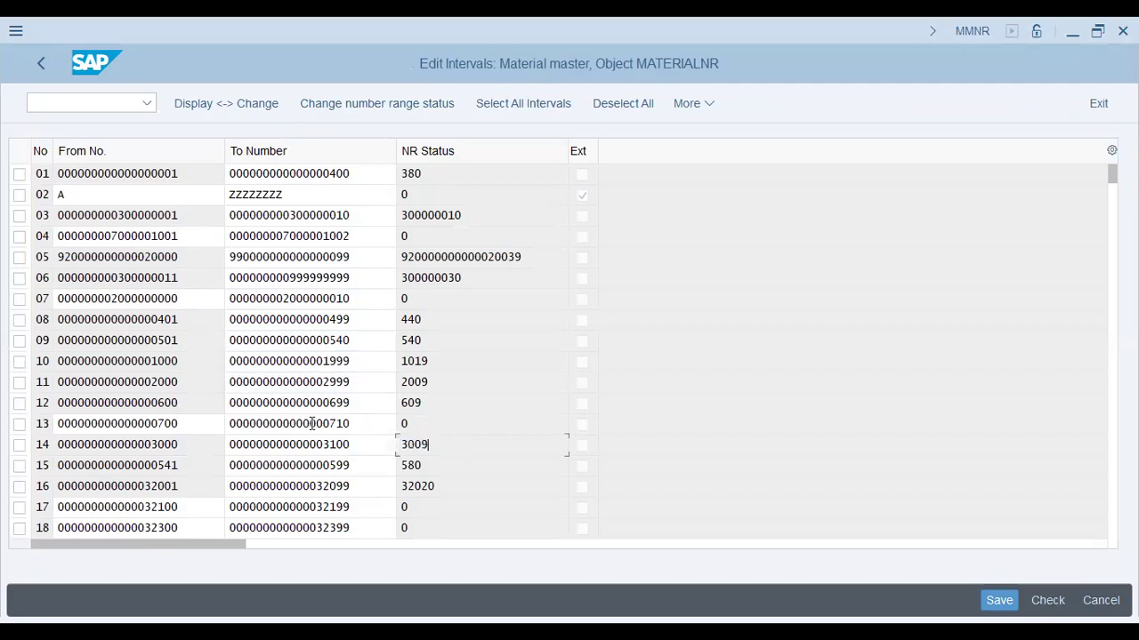
left_click_drag(313, 424, 442, 435)
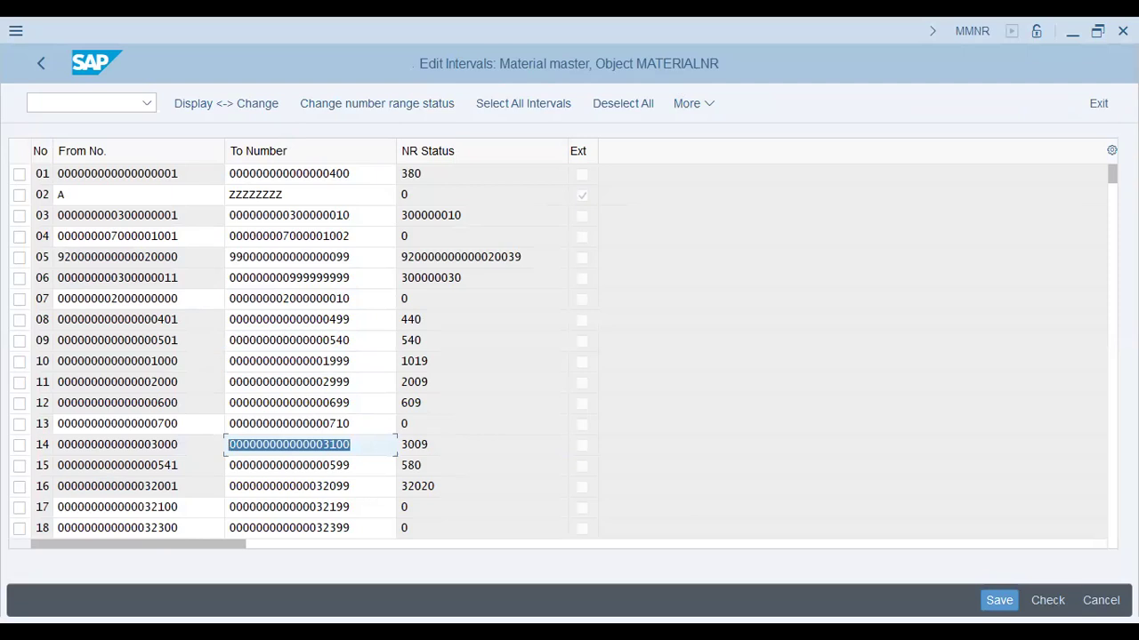
key("alt+Tab")
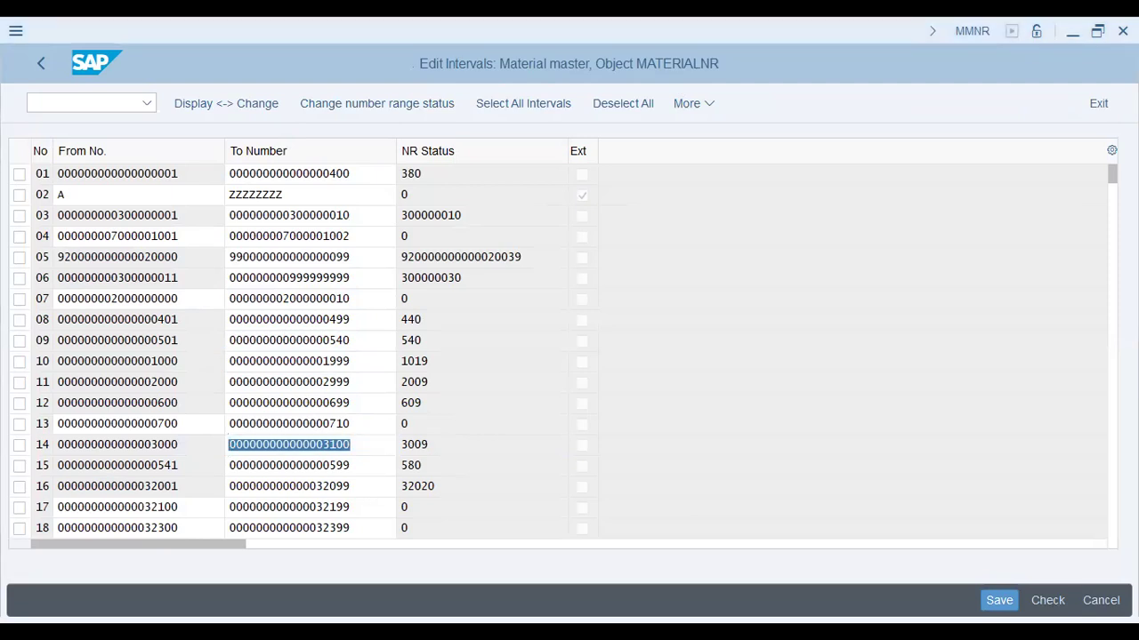